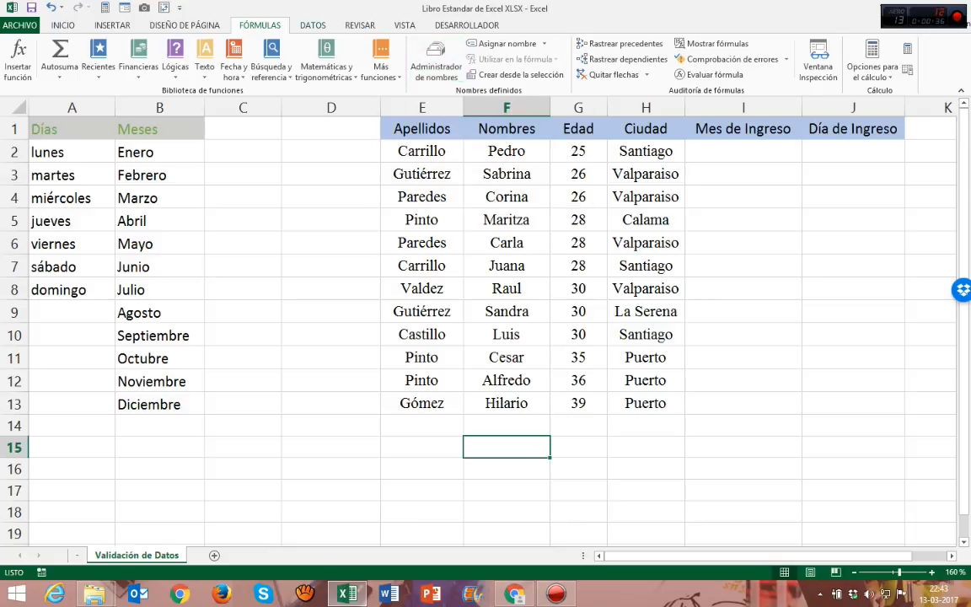
Step: Examine the data validation command and the table's columns from Apellidos to Día de Ingreso
click(313, 25)
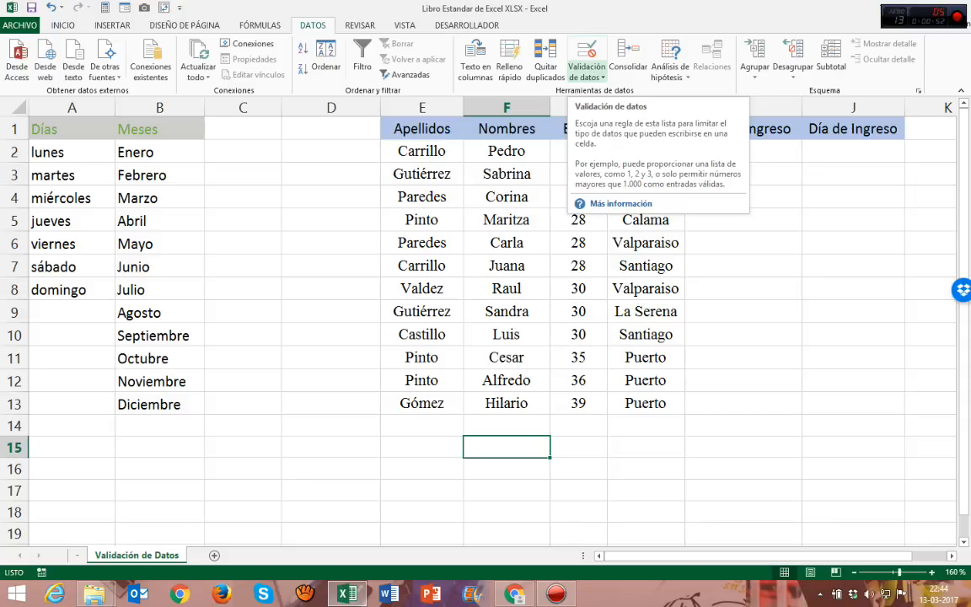
click(421, 152)
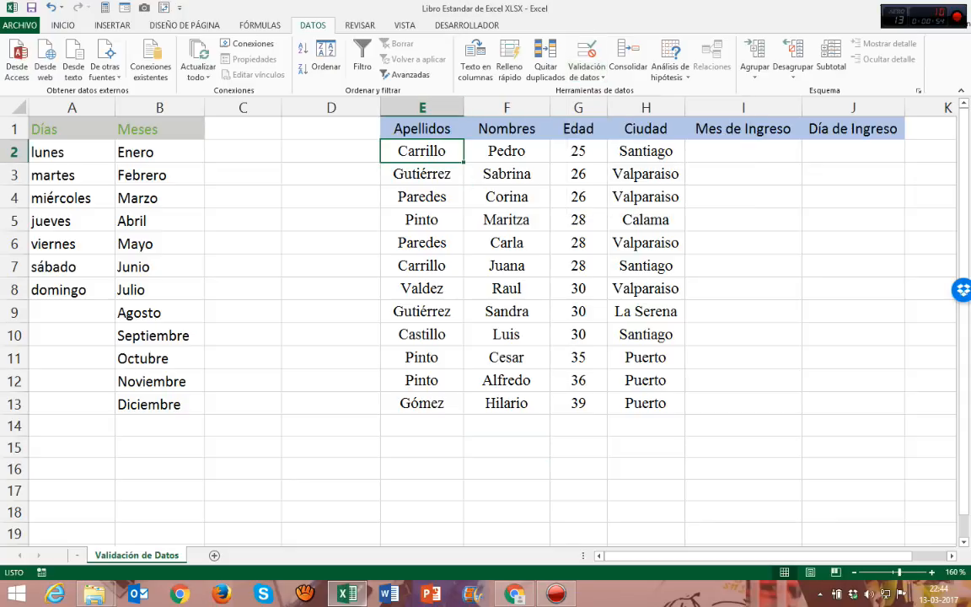
drag(421, 128, 853, 403)
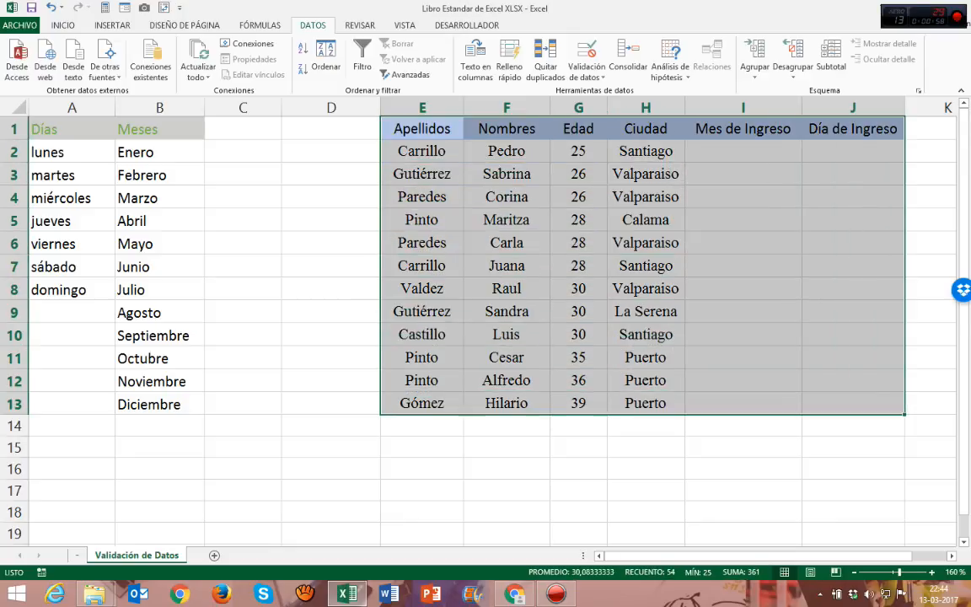
drag(421, 151, 506, 150)
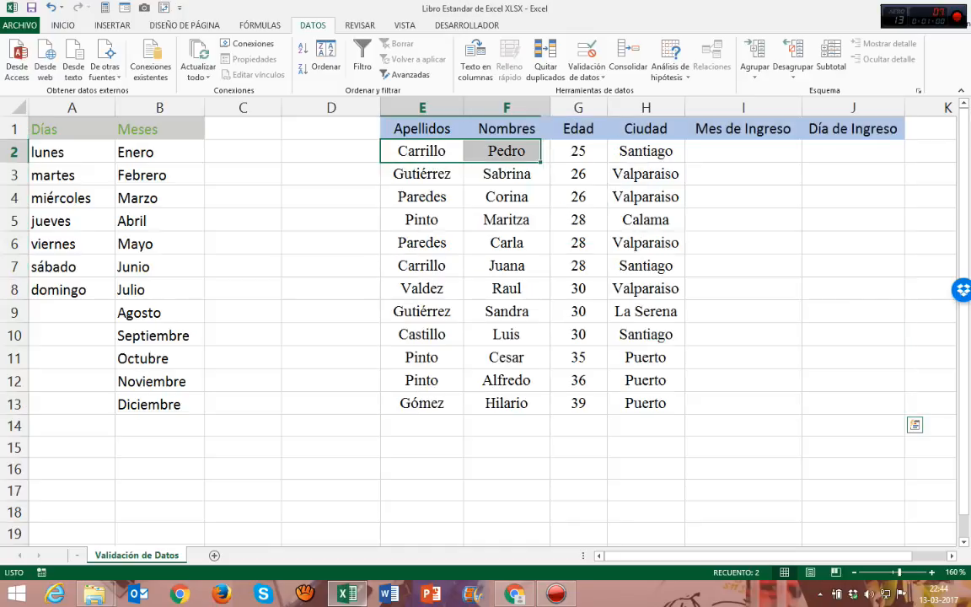
click(422, 151)
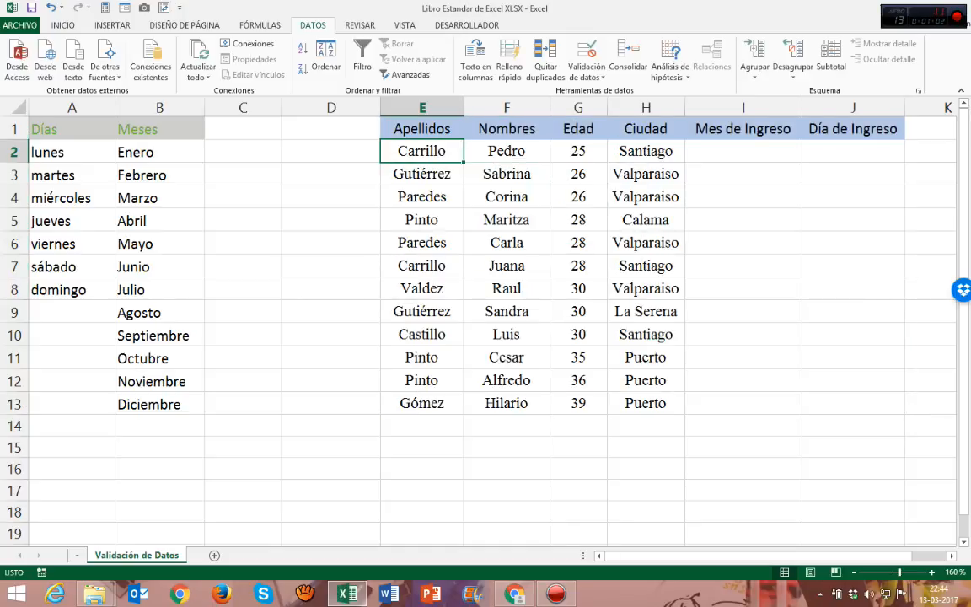
click(506, 151)
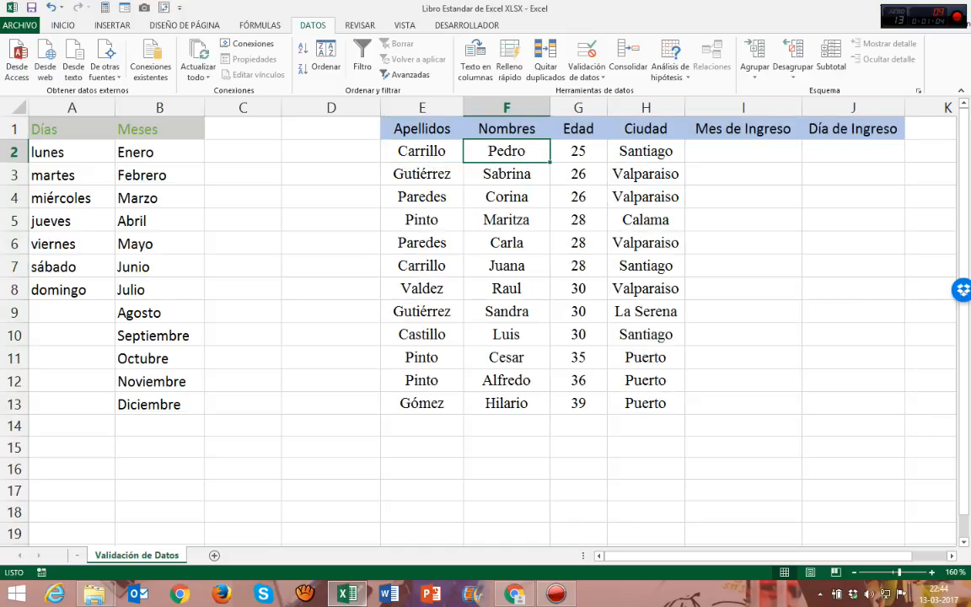
click(578, 151)
click(645, 150)
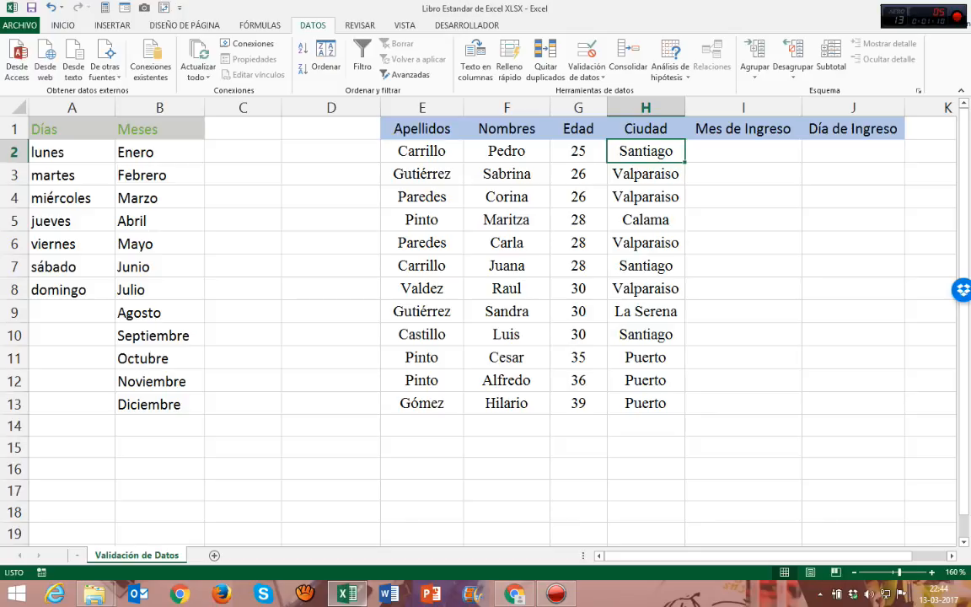
drag(743, 129, 742, 404)
drag(853, 129, 853, 404)
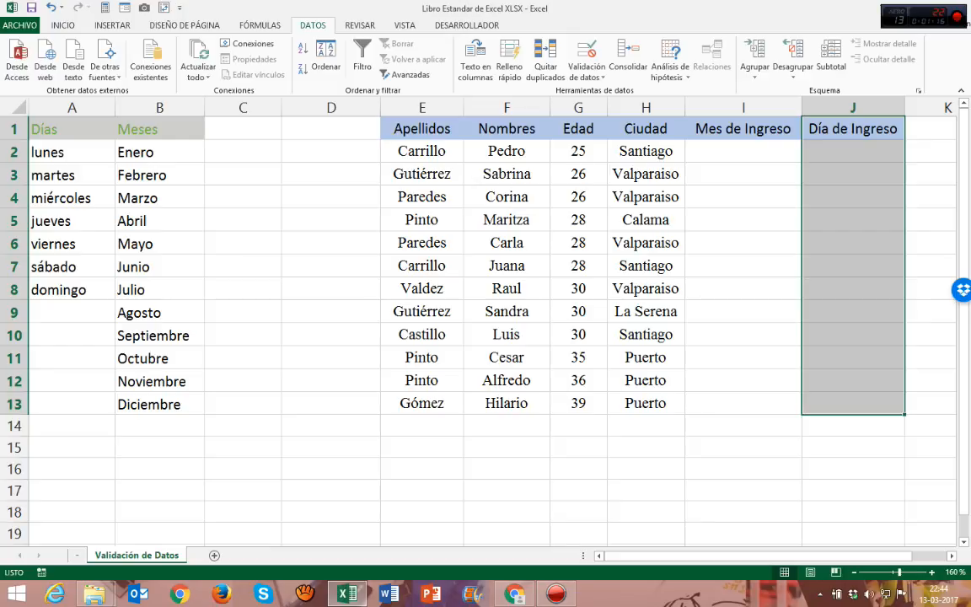
drag(646, 129, 646, 197)
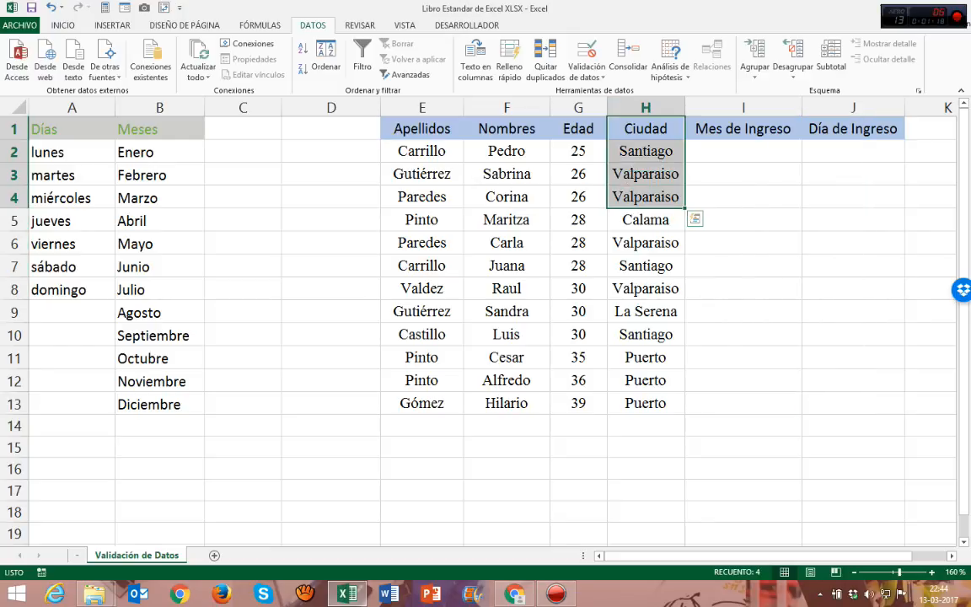
drag(578, 129, 578, 174)
drag(507, 129, 507, 175)
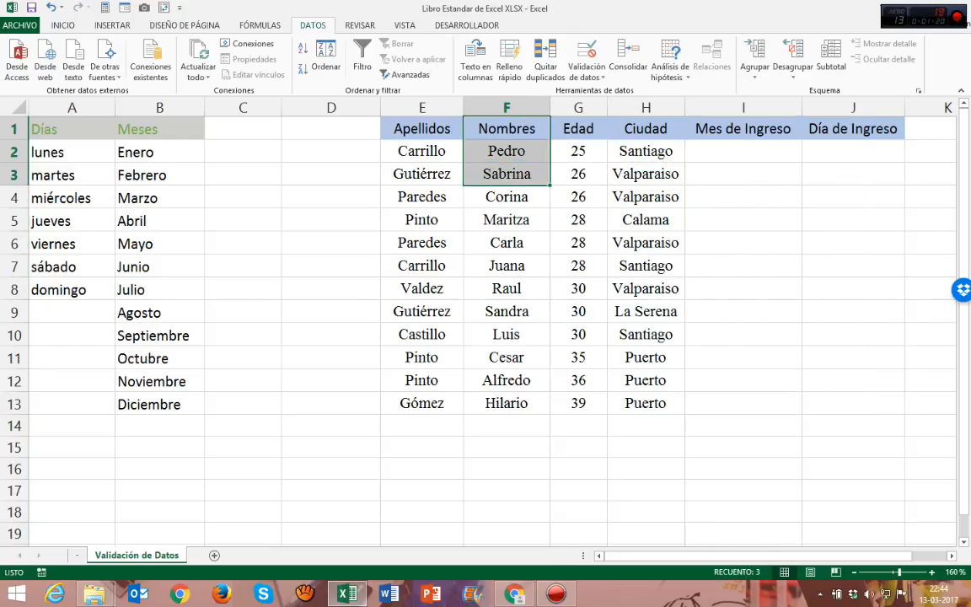
drag(421, 129, 422, 175)
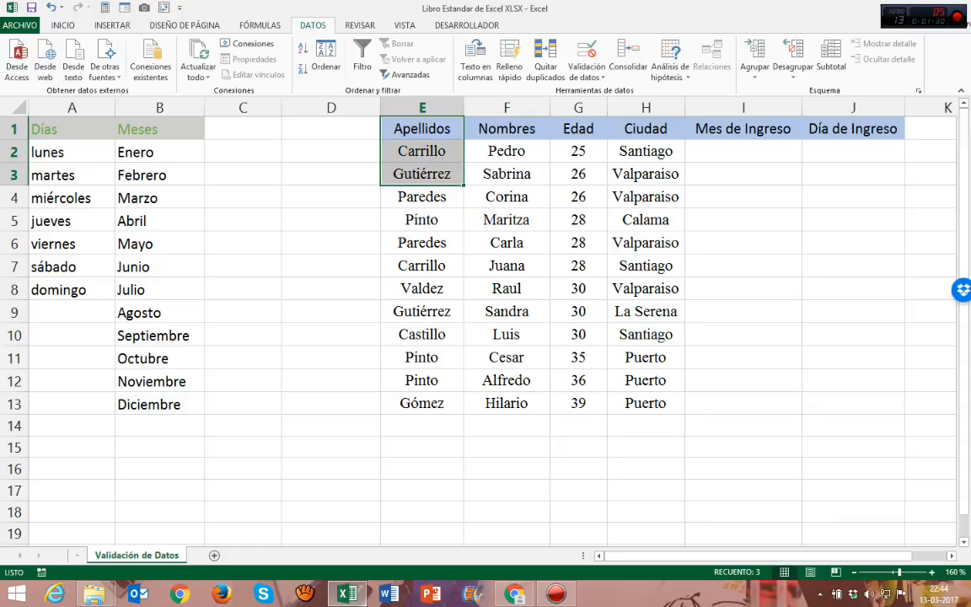
Step: Enter Enero as the Mes de Ingreso in I2 and Lunes as the Día de Ingreso in J2
click(743, 151)
text(Enero)
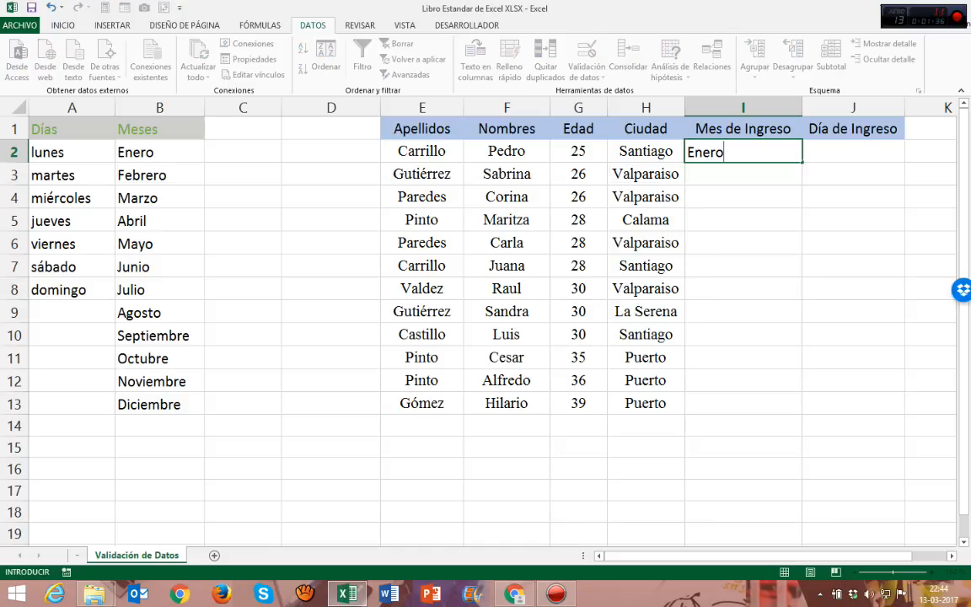
key(Return)
key(Up)
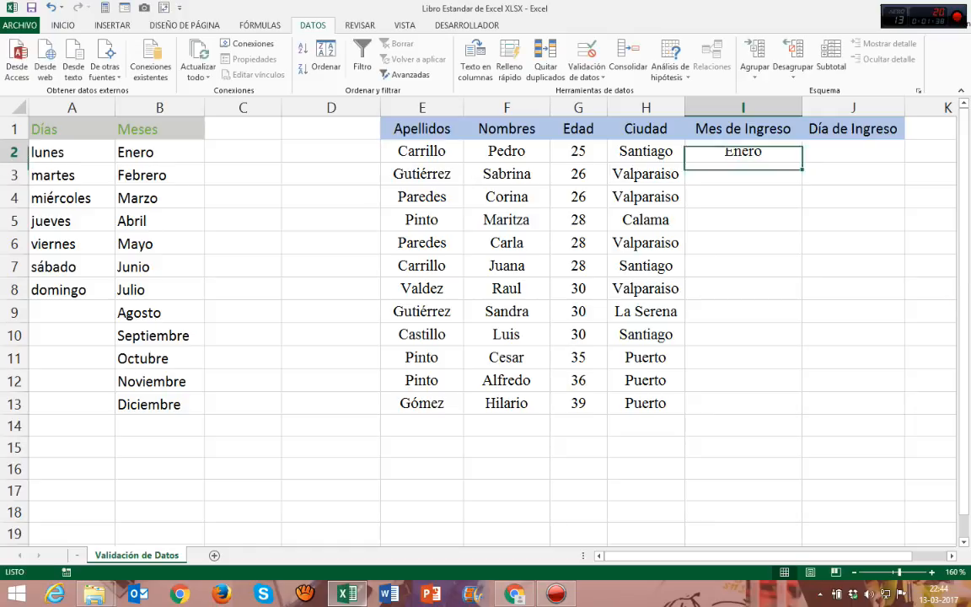
key(Right)
text(Lunes)
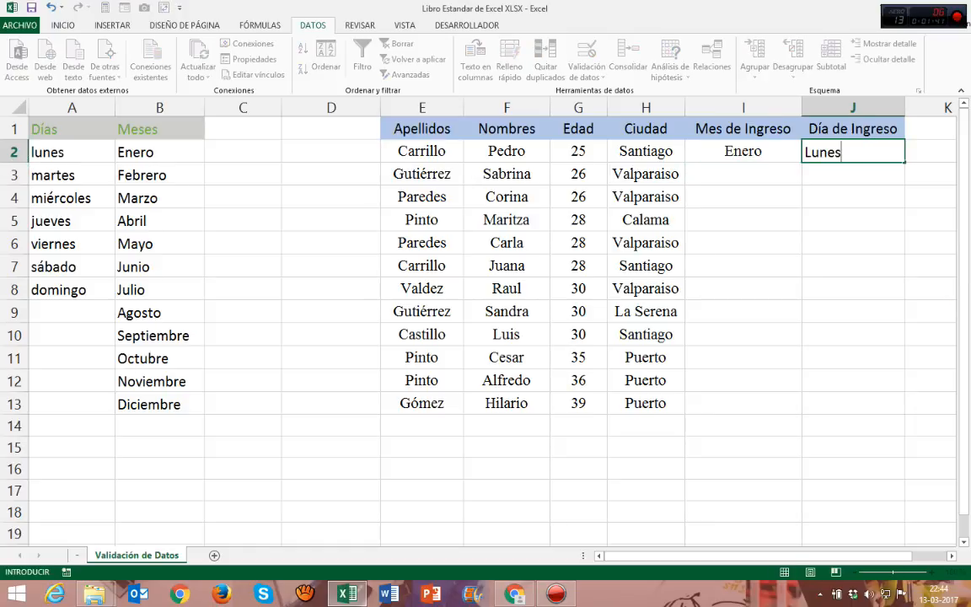
key(Return)
key(Up)
key(Left)
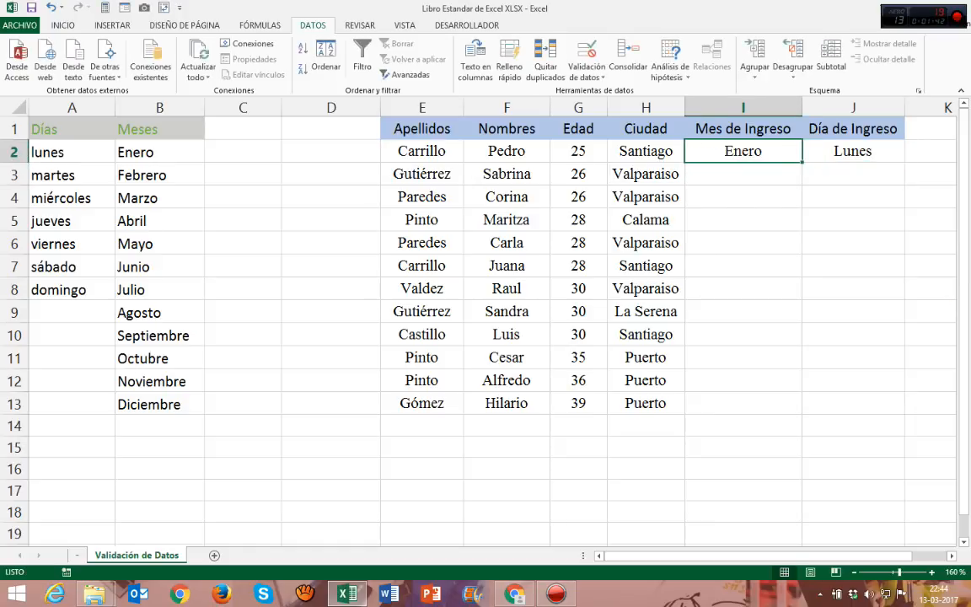
key(Left)
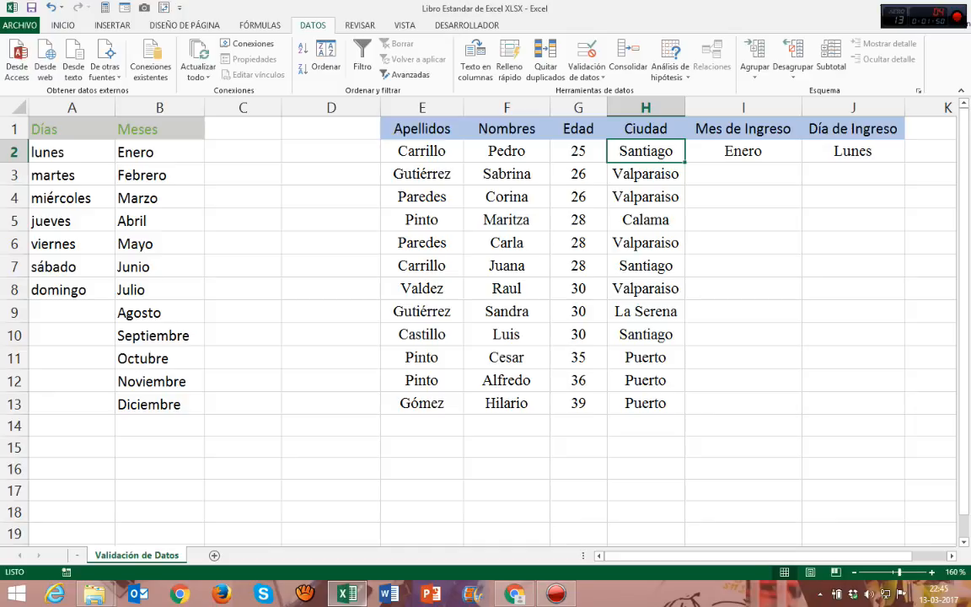
Step: Clear the sample month in I2 and the sample day in J2
click(742, 152)
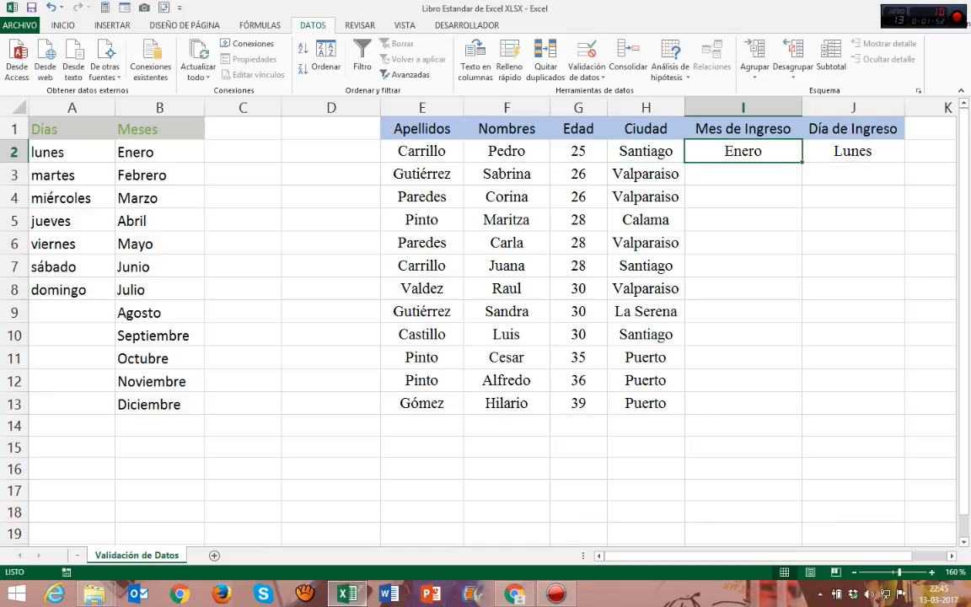
key(Delete)
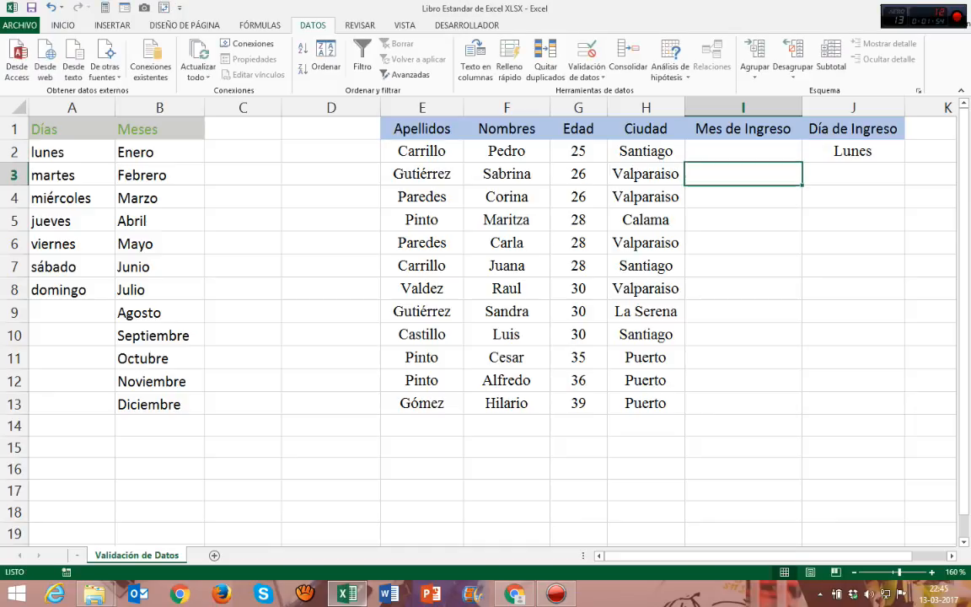
click(853, 151)
key(BackSpace)
key(Return)
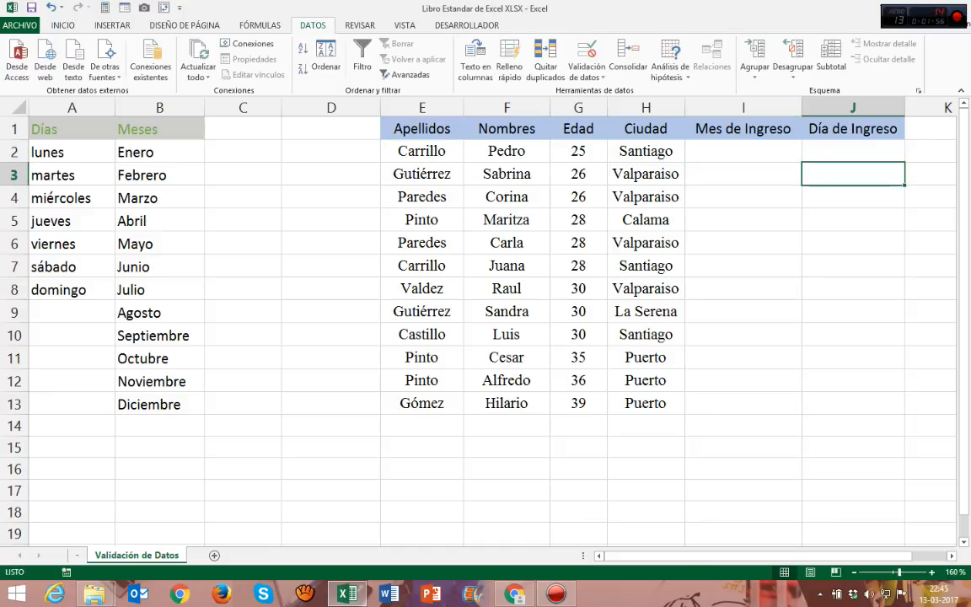
Step: Examine the data validation options, the Mes de Ingreso cells I2:I13, and the Días and Meses source lists
click(507, 173)
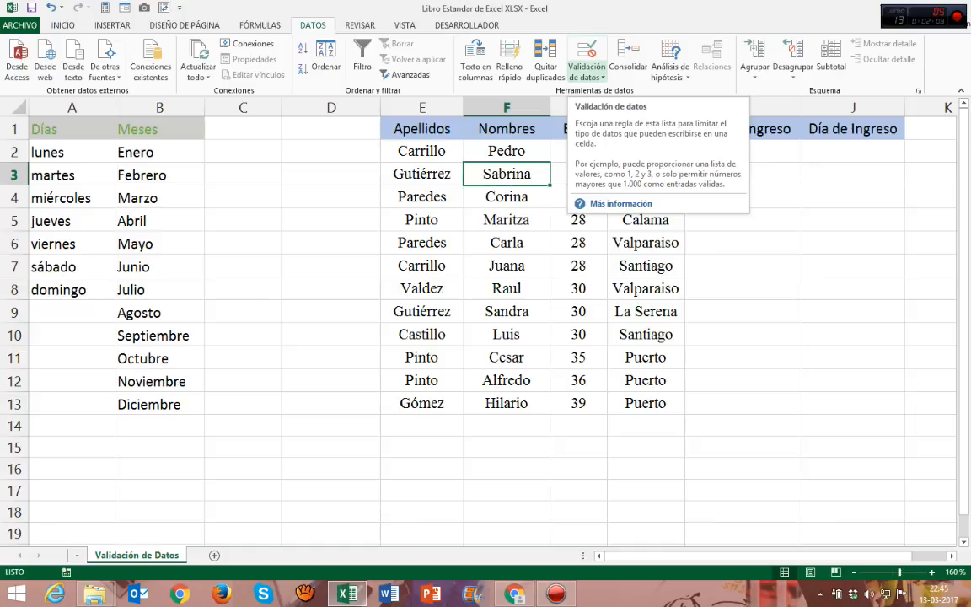
click(586, 76)
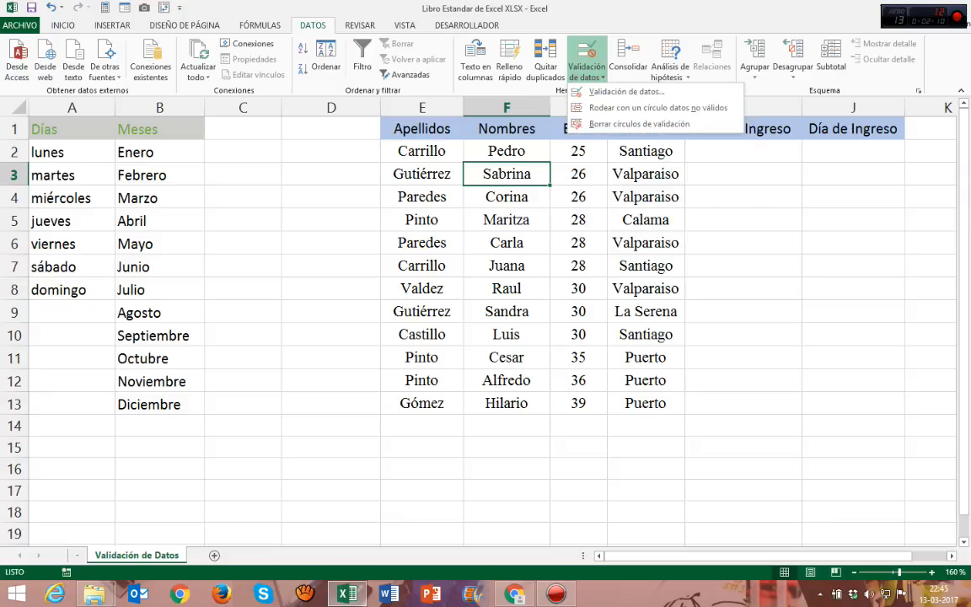
key(Escape)
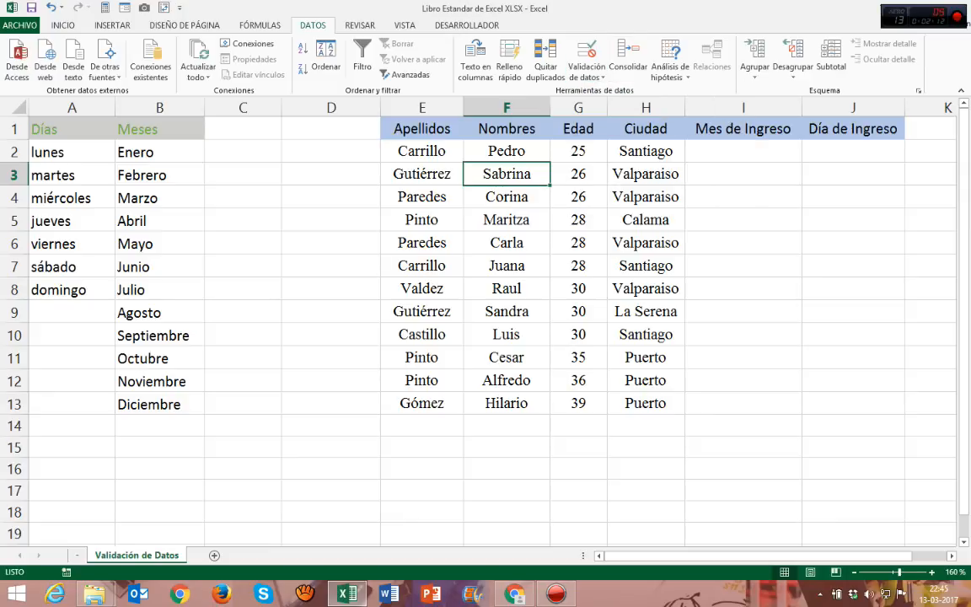
drag(743, 152, 743, 404)
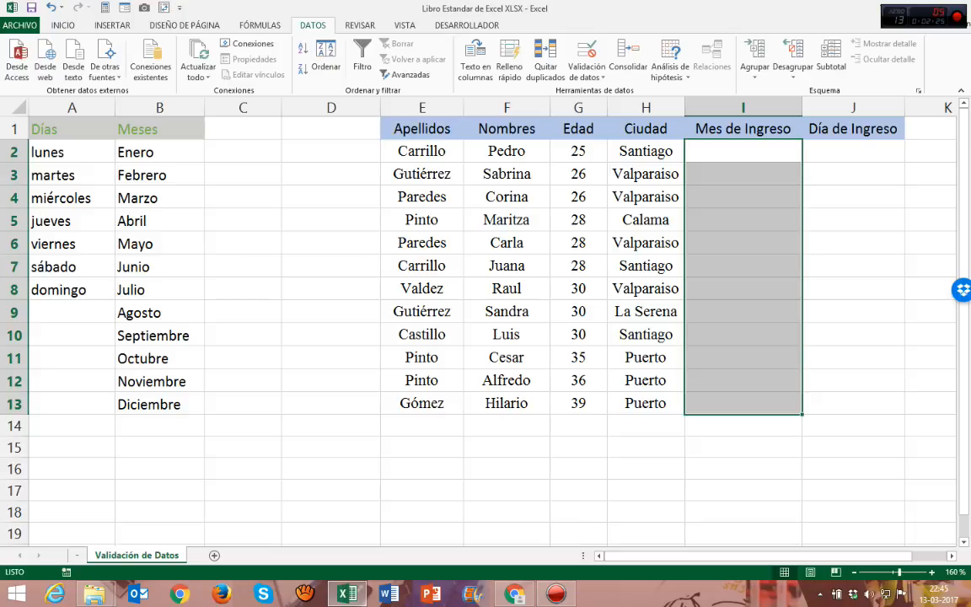
click(507, 266)
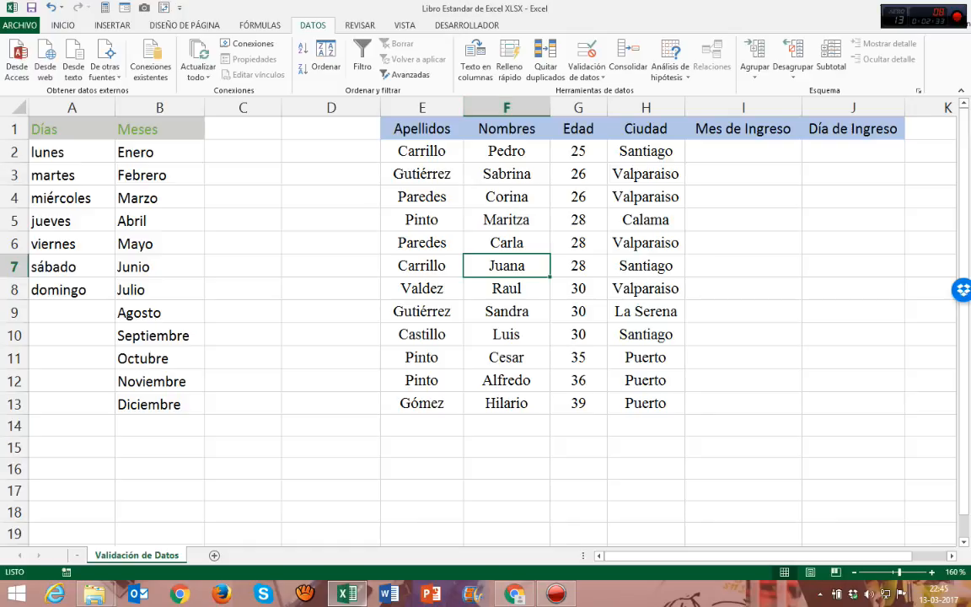
drag(71, 129, 71, 289)
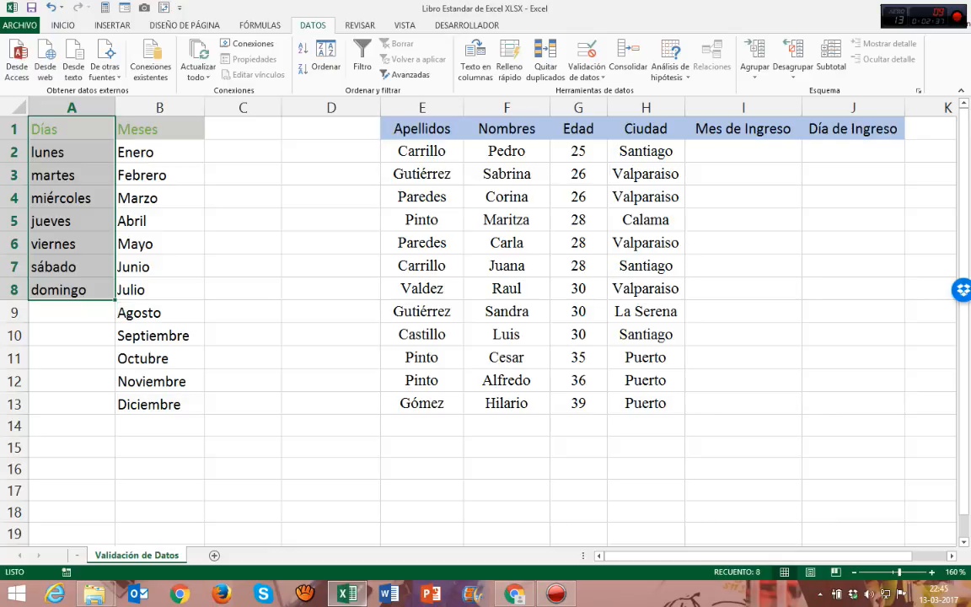
drag(159, 129, 159, 405)
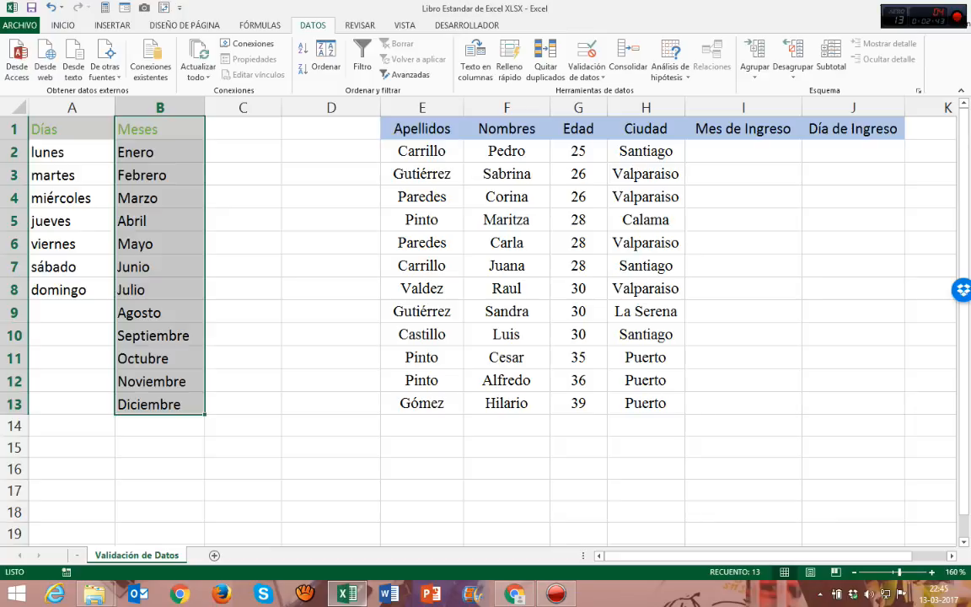
click(243, 289)
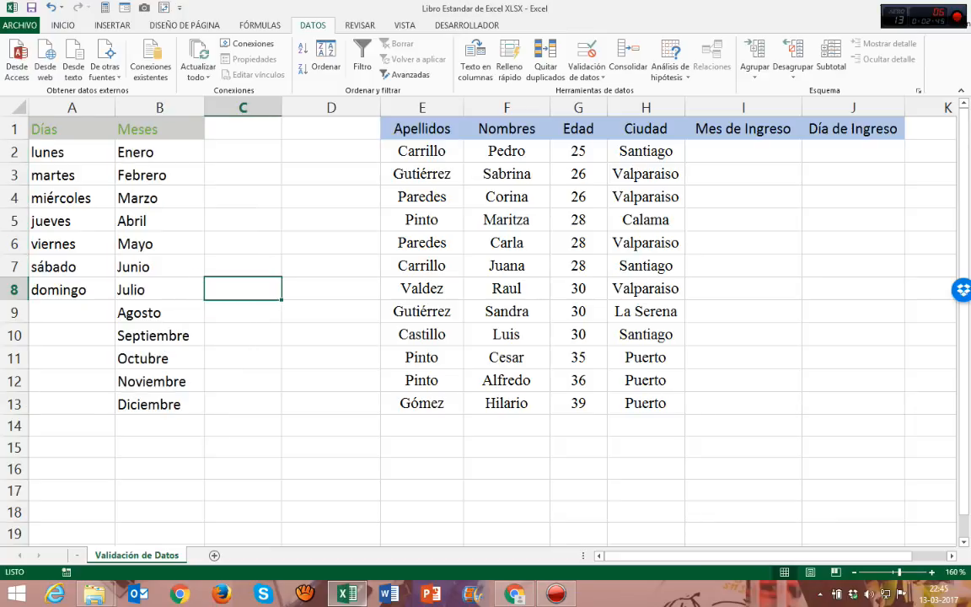
drag(160, 151, 159, 405)
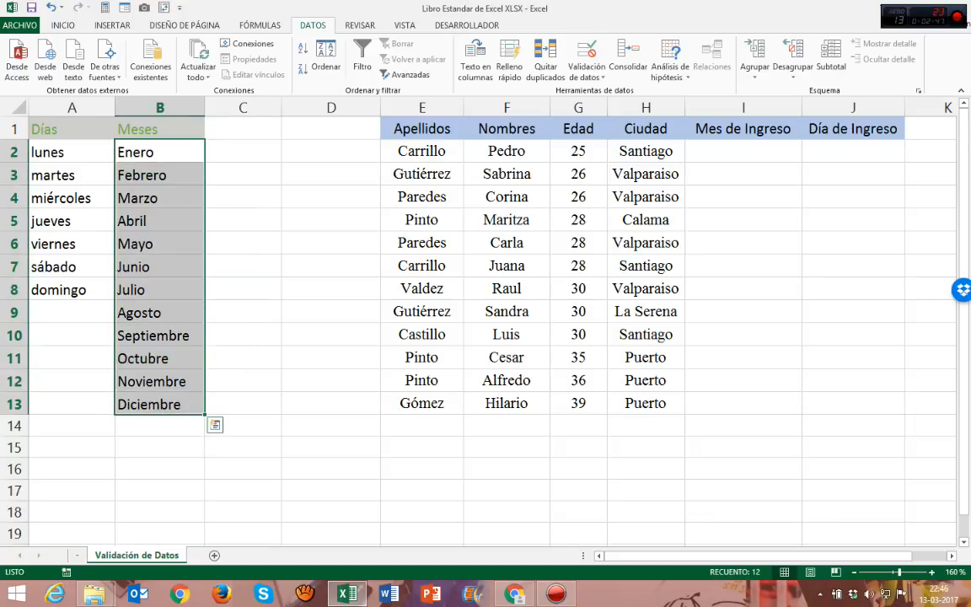
Step: Start a new defined name called Meses in the name manager
click(260, 25)
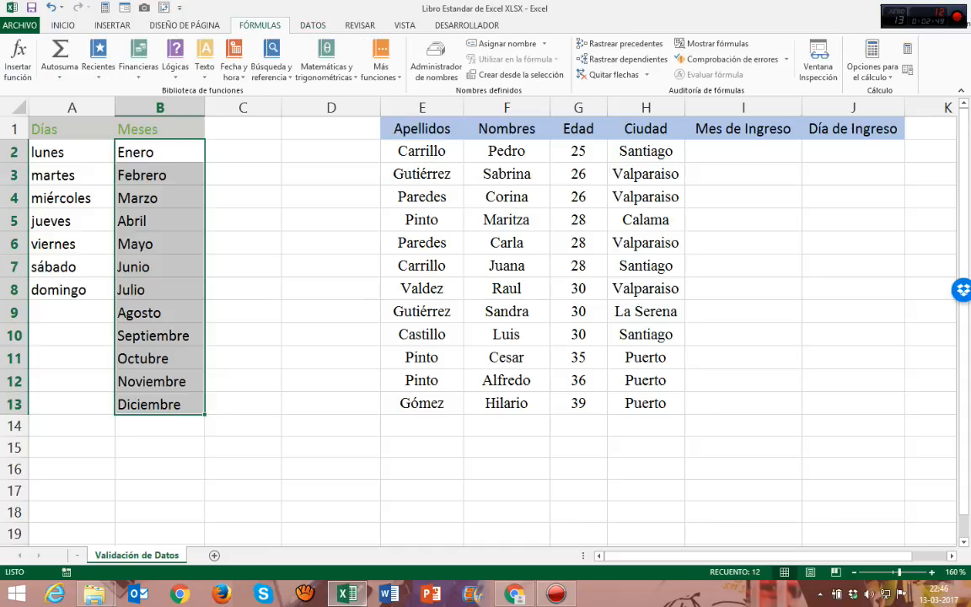
click(331, 220)
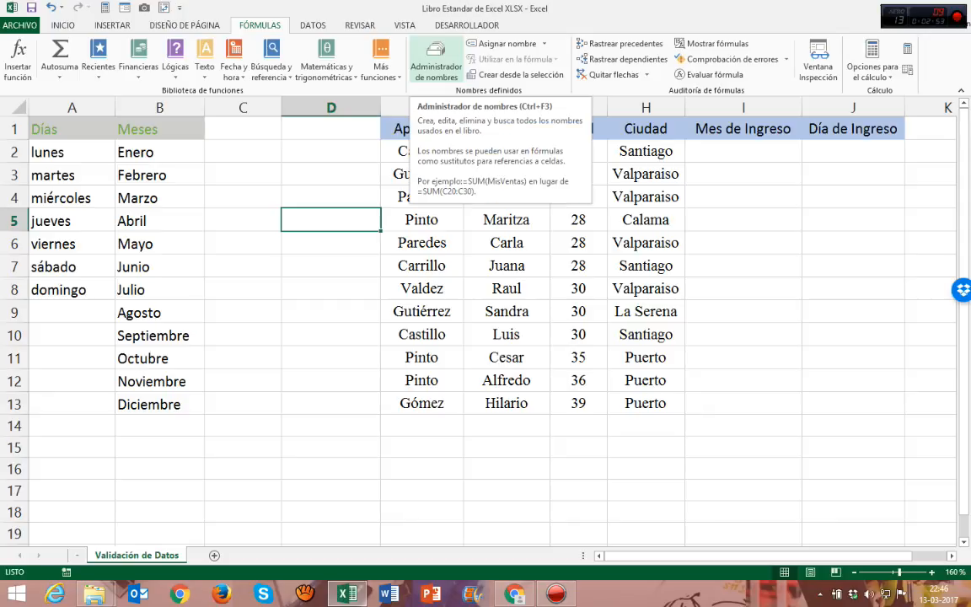
click(436, 61)
drag(532, 212, 504, 133)
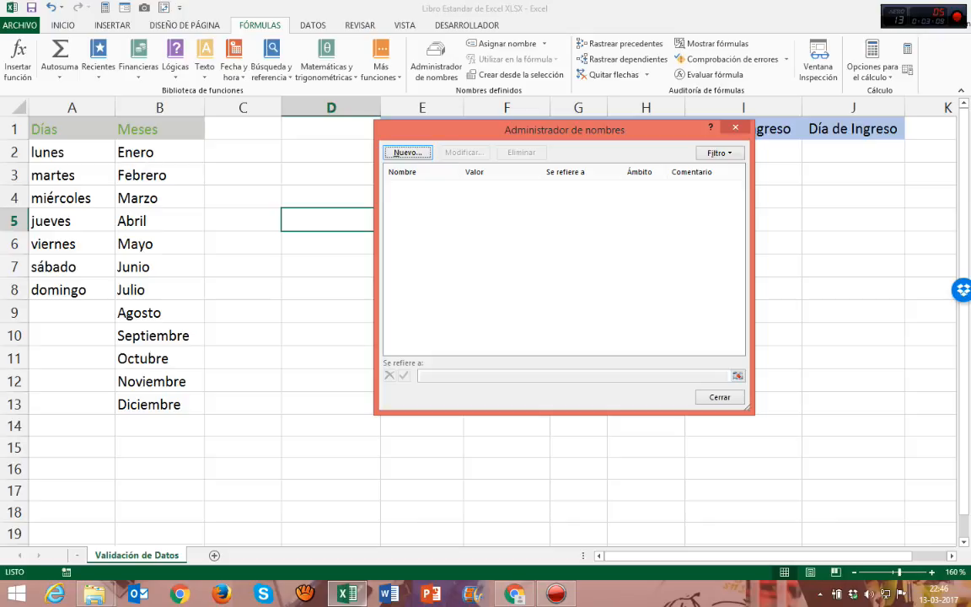
click(408, 152)
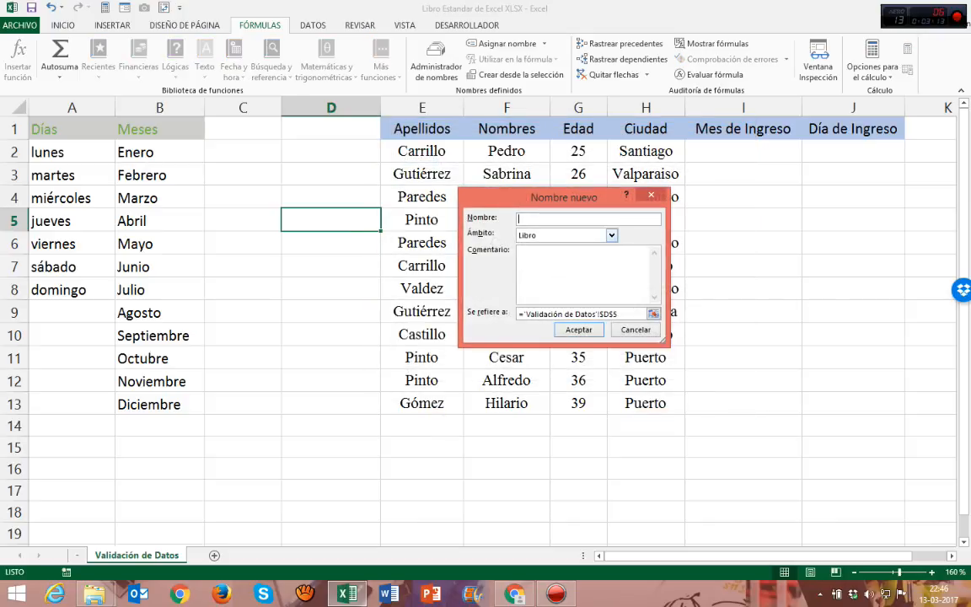
text(Meses)
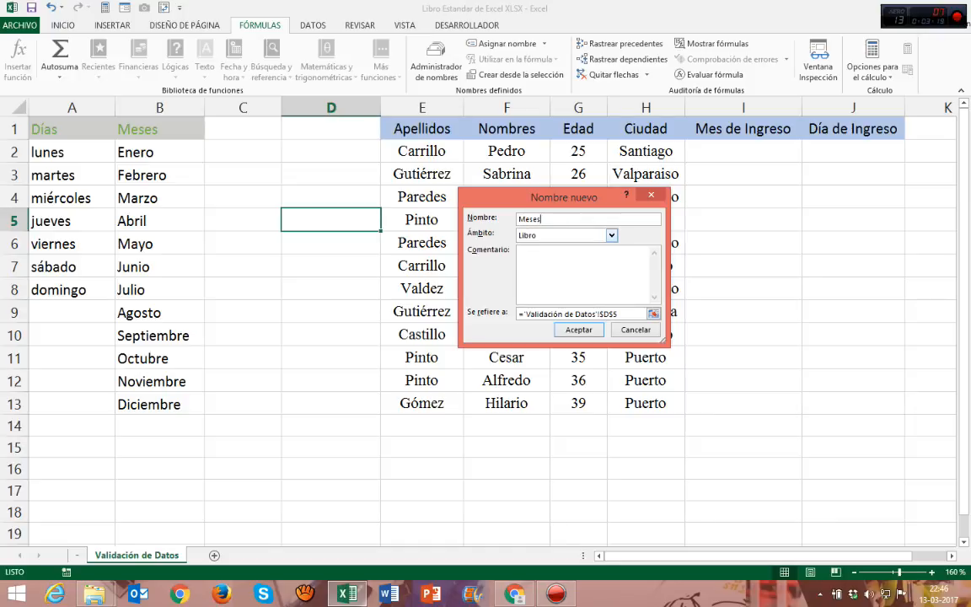
Step: Keep the scope of the new name at Libro and add the comment "Los meses del Año"
click(612, 236)
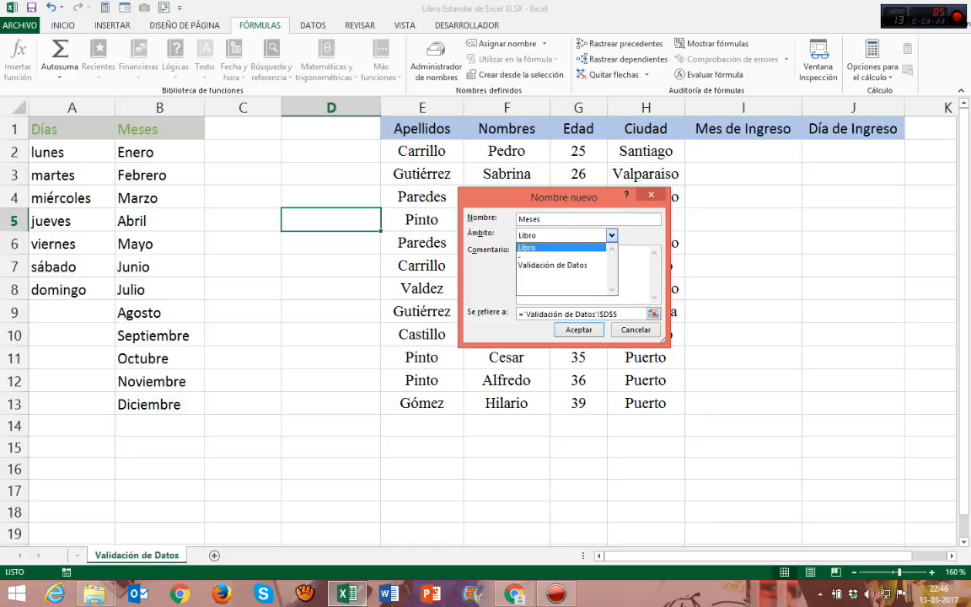
click(612, 236)
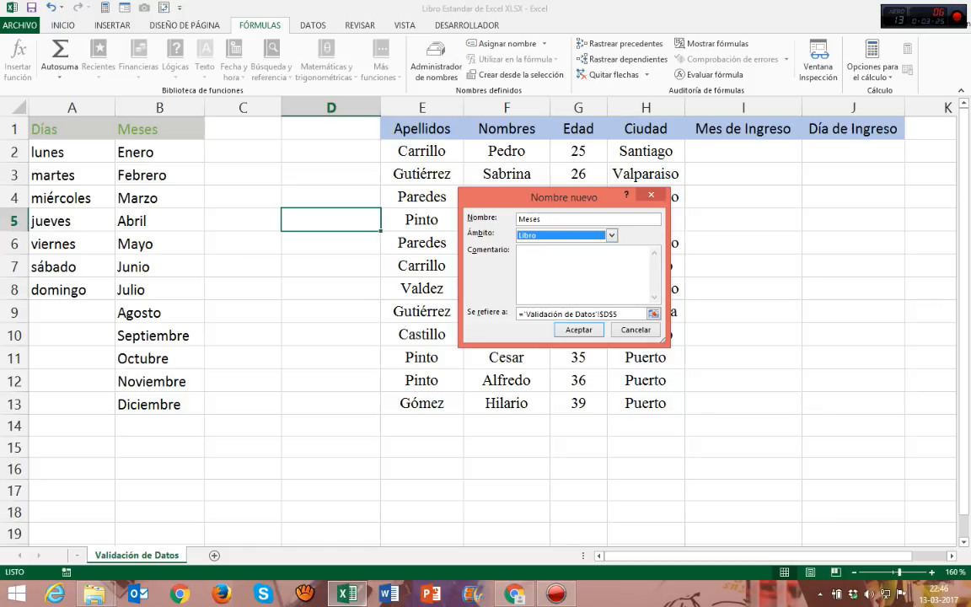
click(573, 268)
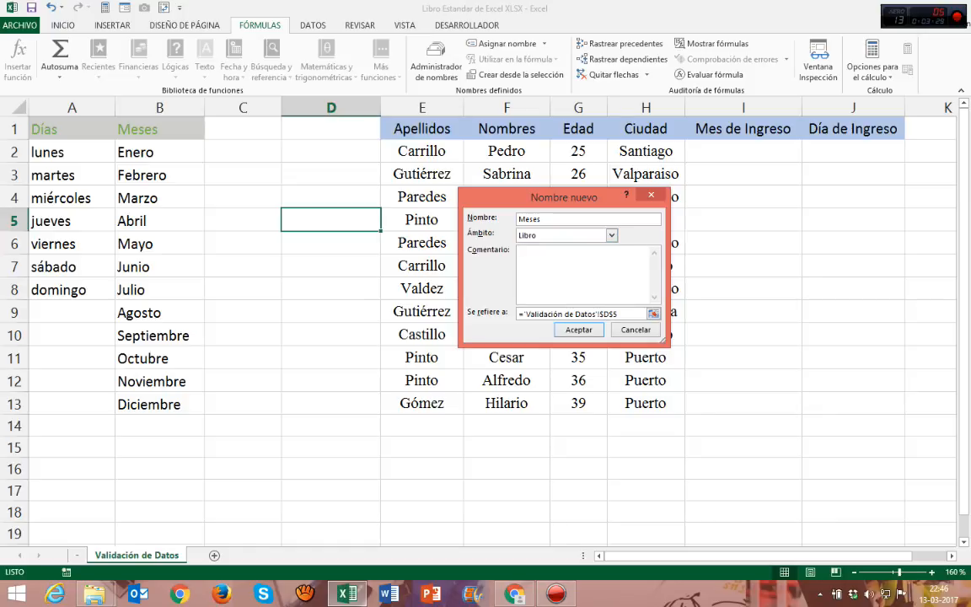
text(Los meses del A)
text(ño)
Step: Set the Meses name to refer to B2:B13 on the Validación de Datos sheet and create it
click(627, 313)
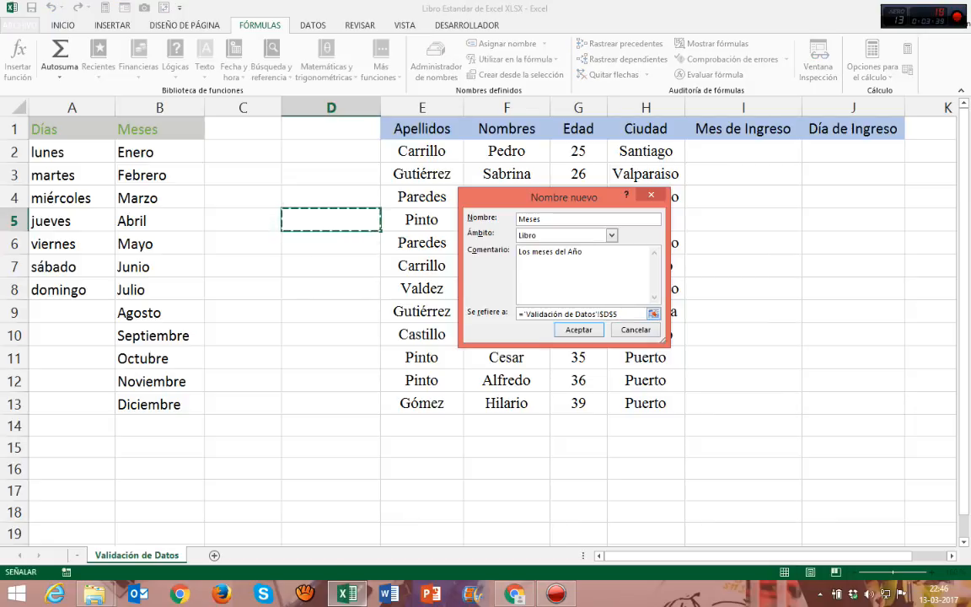
key(shift+Home)
key(BackSpace)
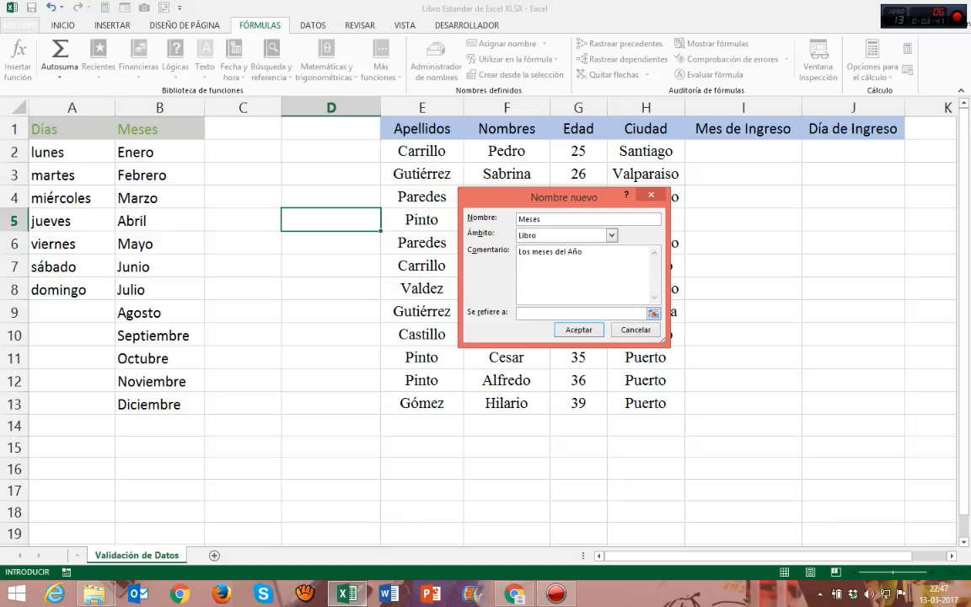
click(653, 314)
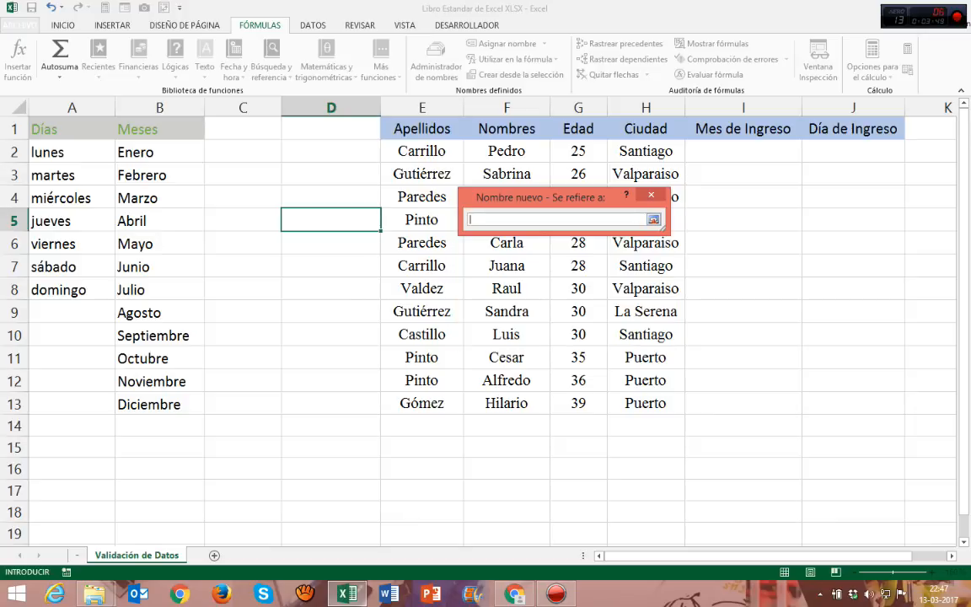
drag(160, 152, 194, 404)
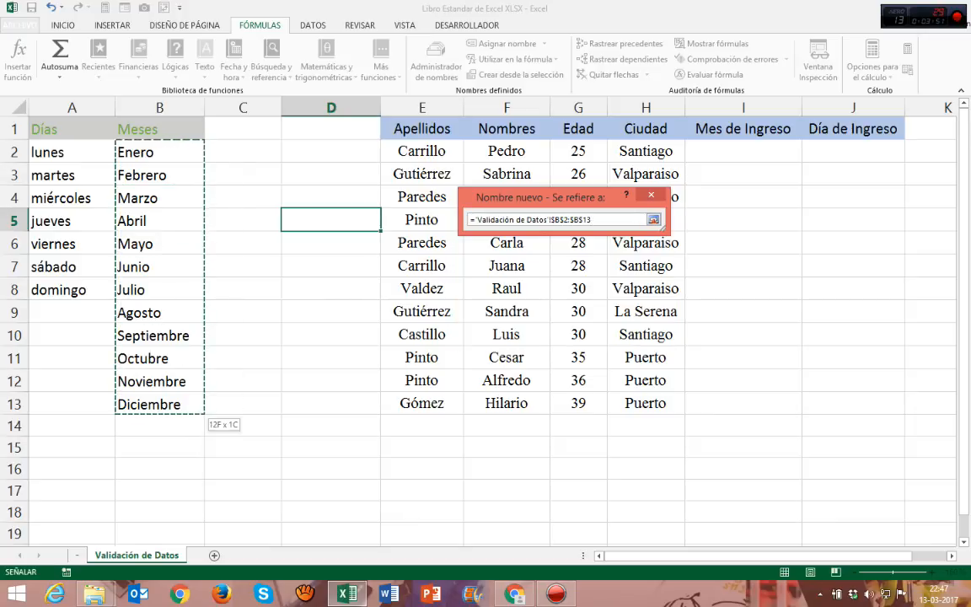
click(654, 220)
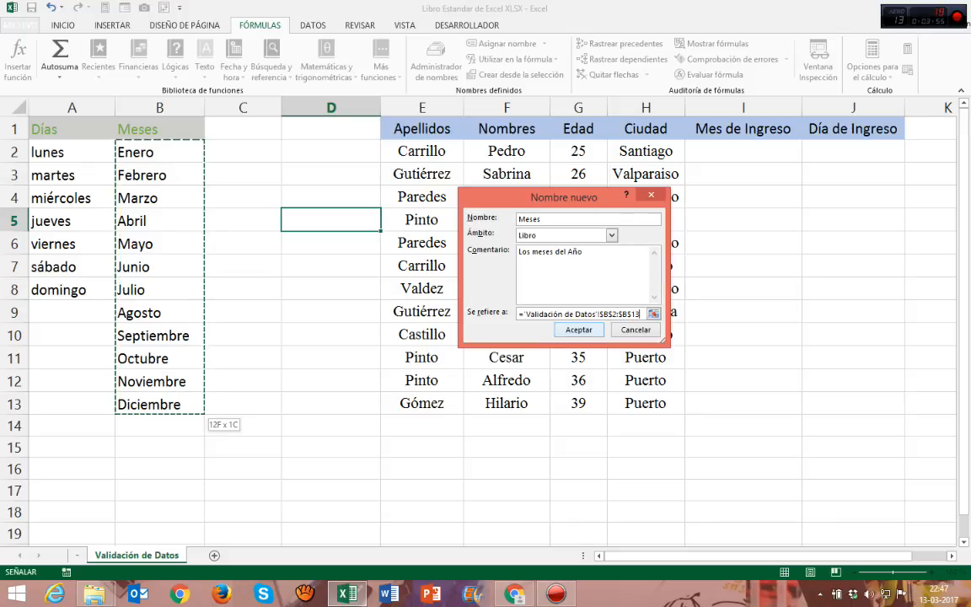
click(564, 314)
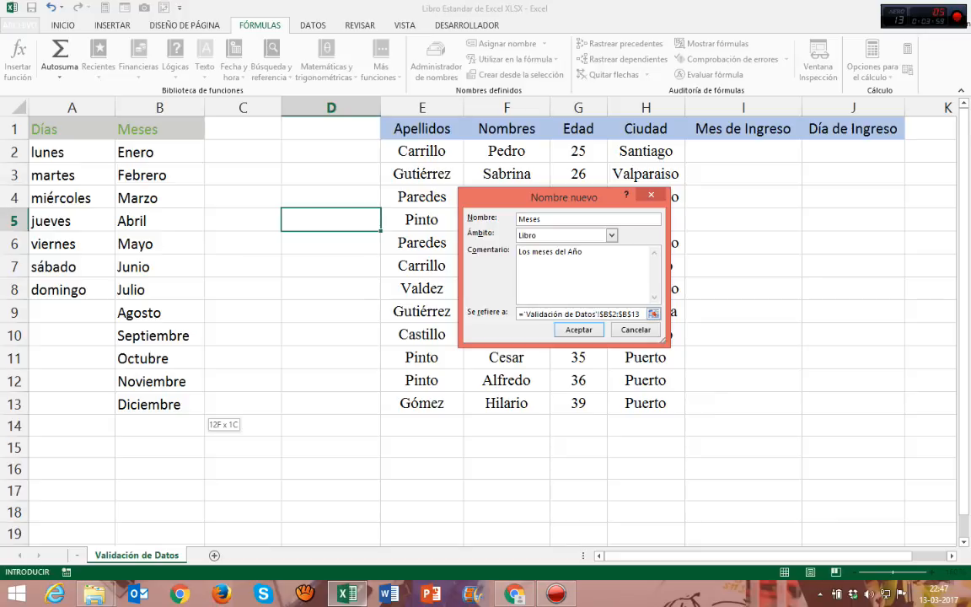
key(Return)
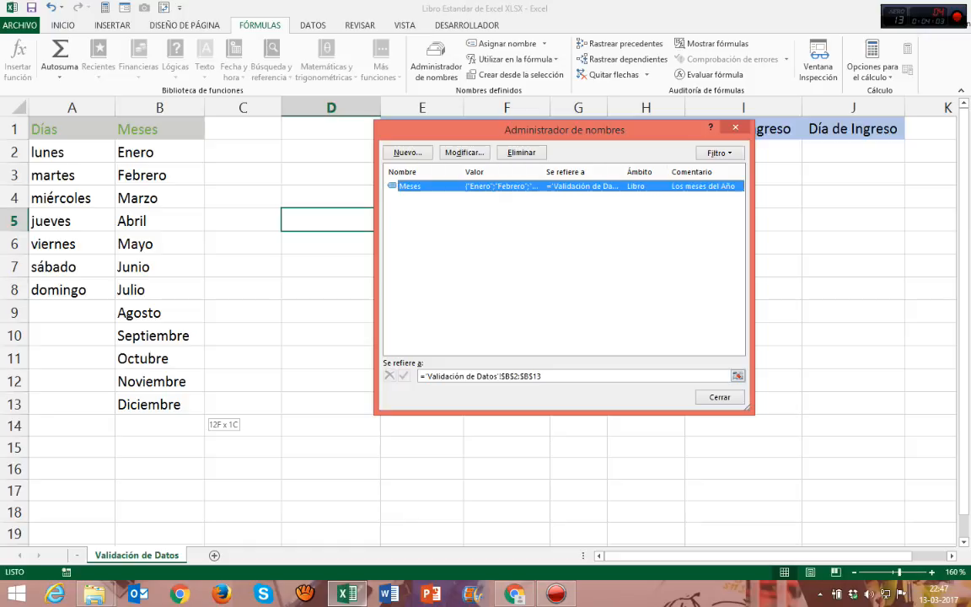
Step: Review the definition of the Meses name, including its comment and referenced range, and close the name manager
click(563, 270)
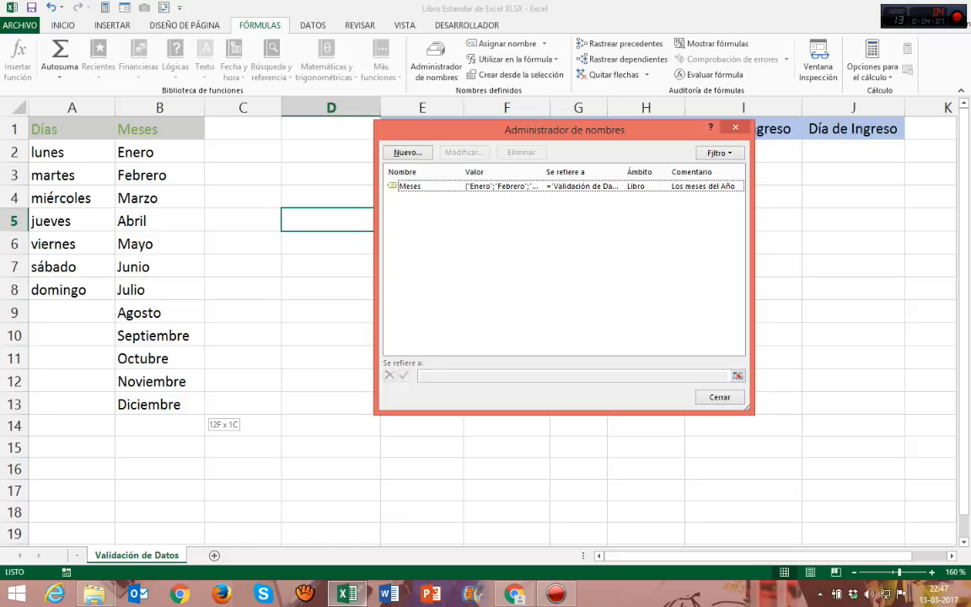
click(502, 186)
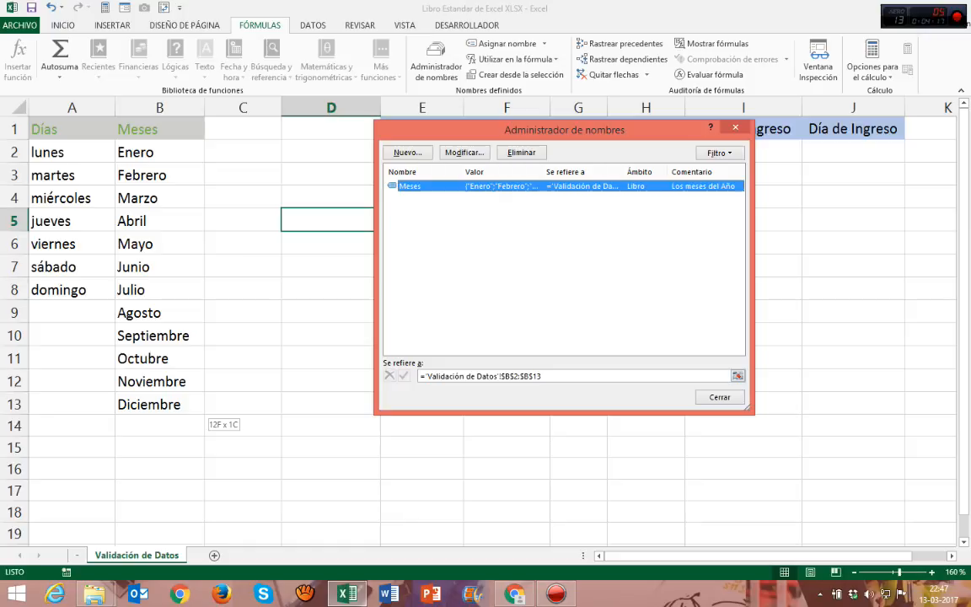
click(464, 153)
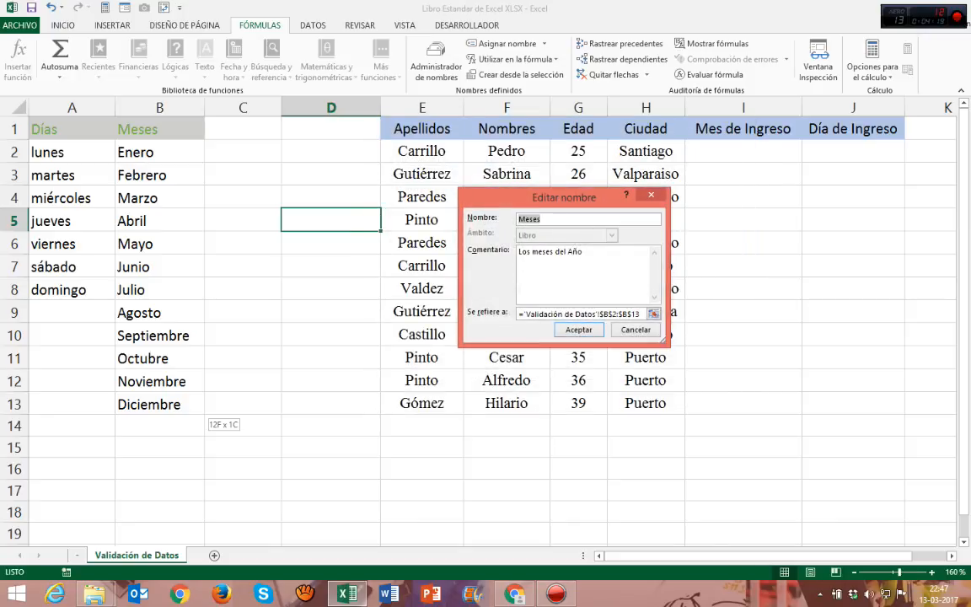
click(627, 313)
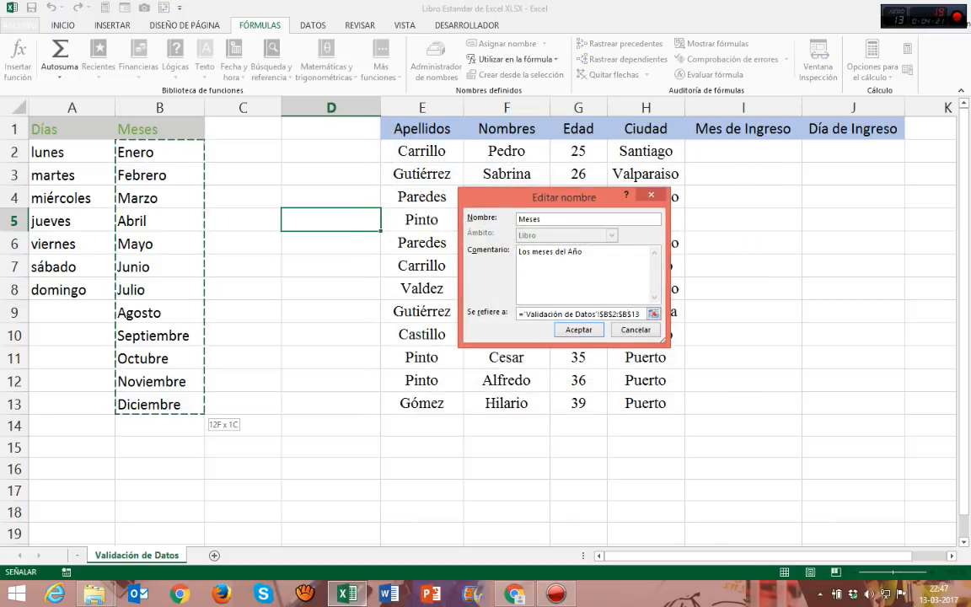
click(544, 219)
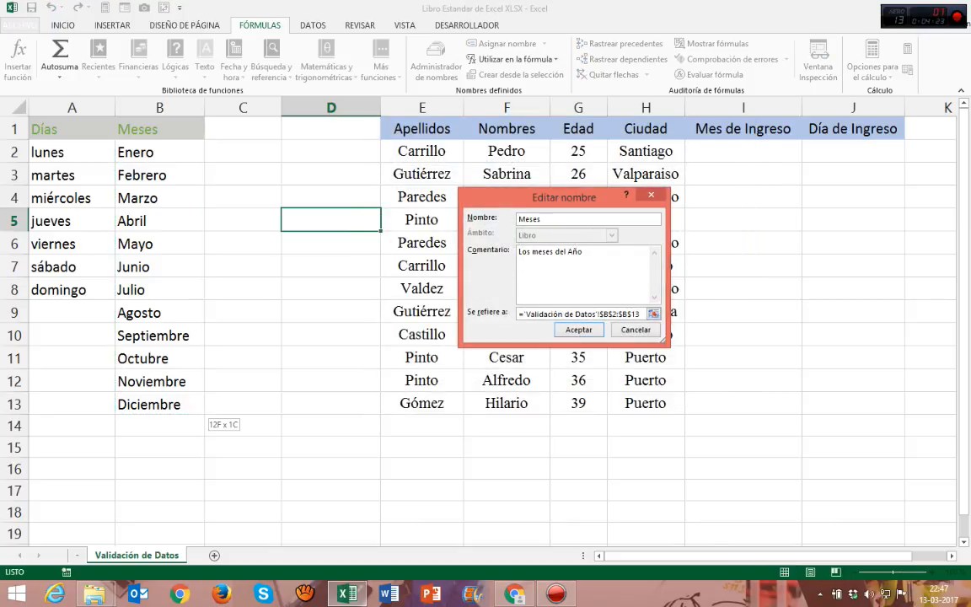
click(579, 329)
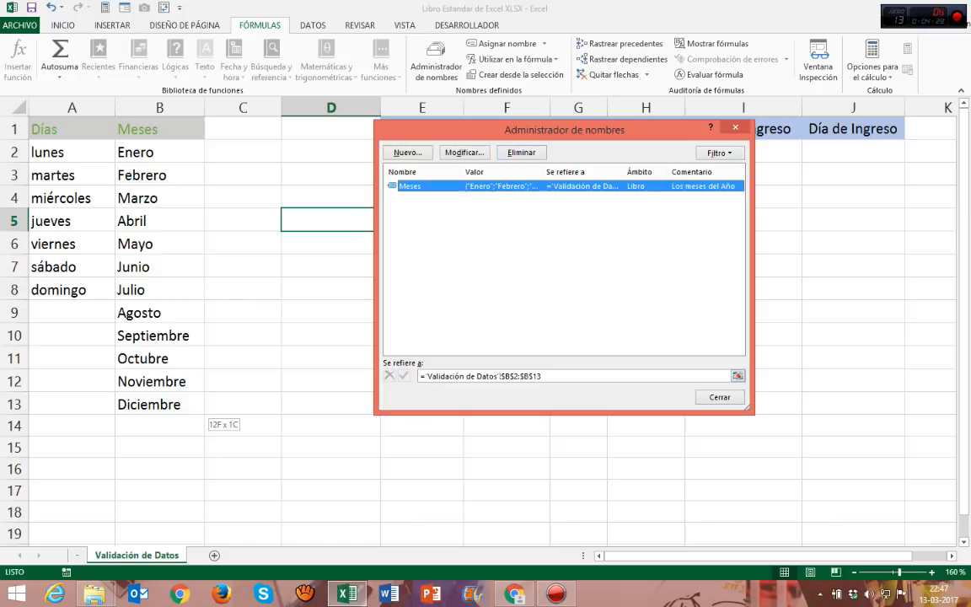
click(719, 397)
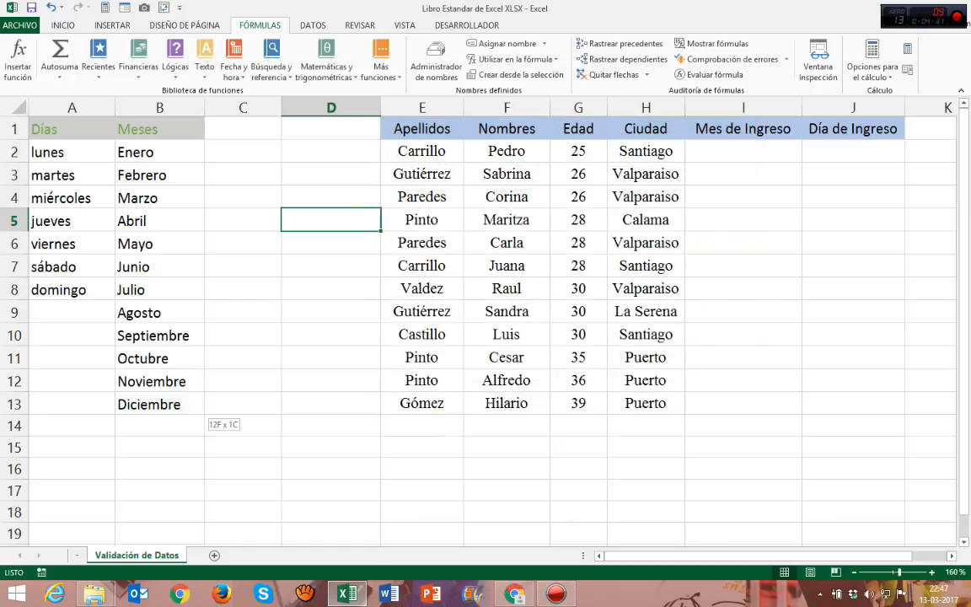
Step: Examine the data validation command, the table's first record, and the Mes and Día de Ingreso cells I2 and J2
click(330, 174)
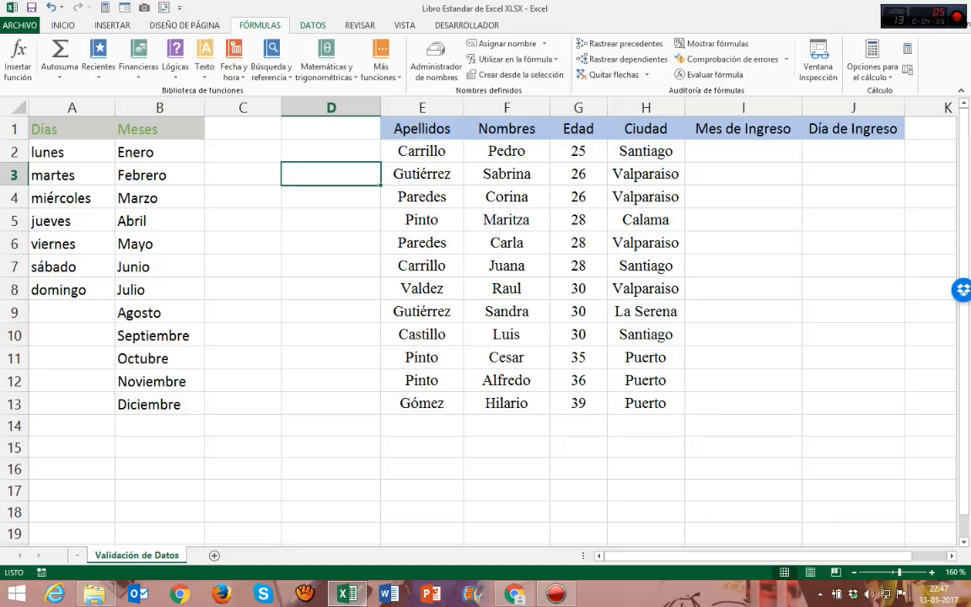
click(313, 24)
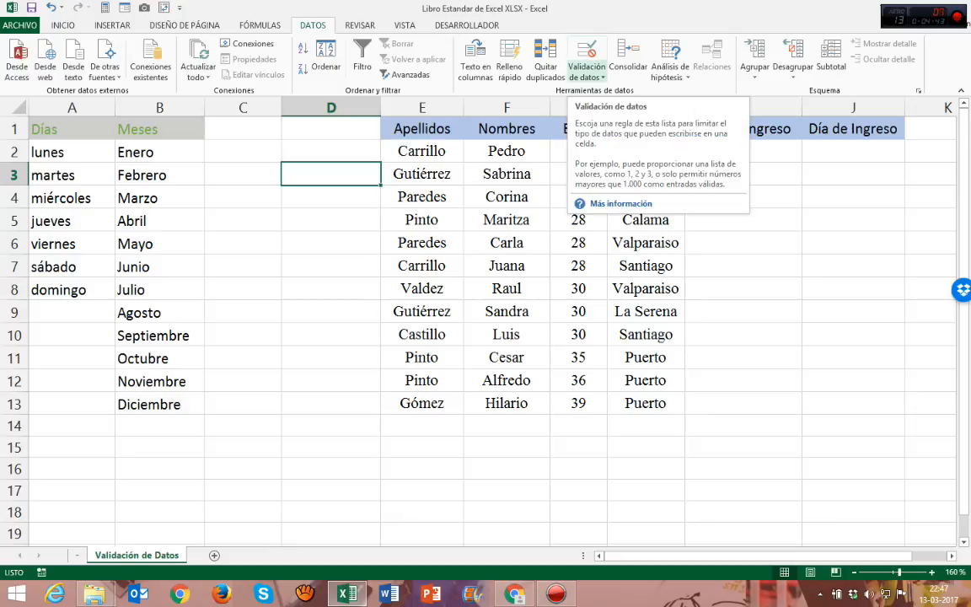
click(587, 74)
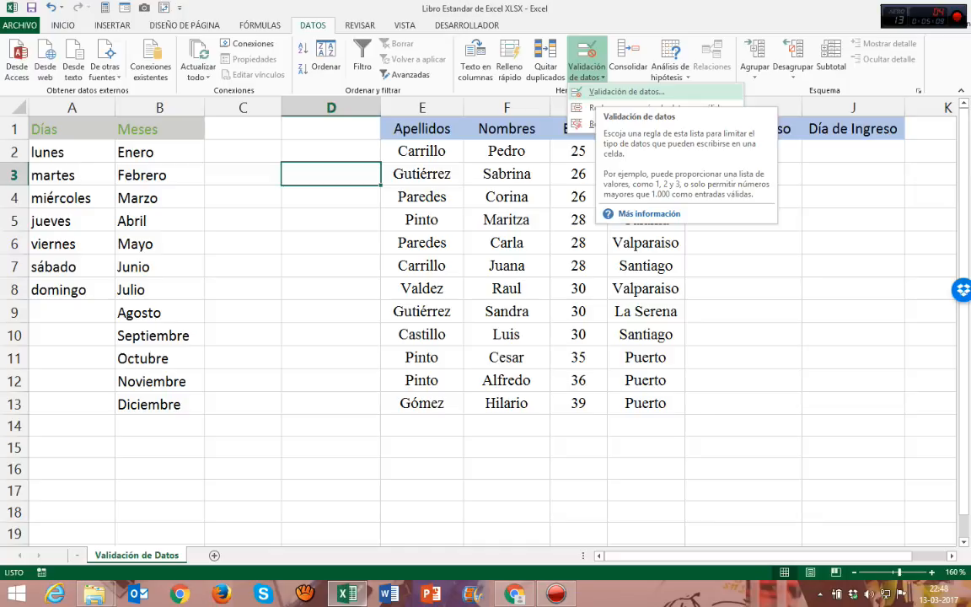
click(423, 174)
click(422, 174)
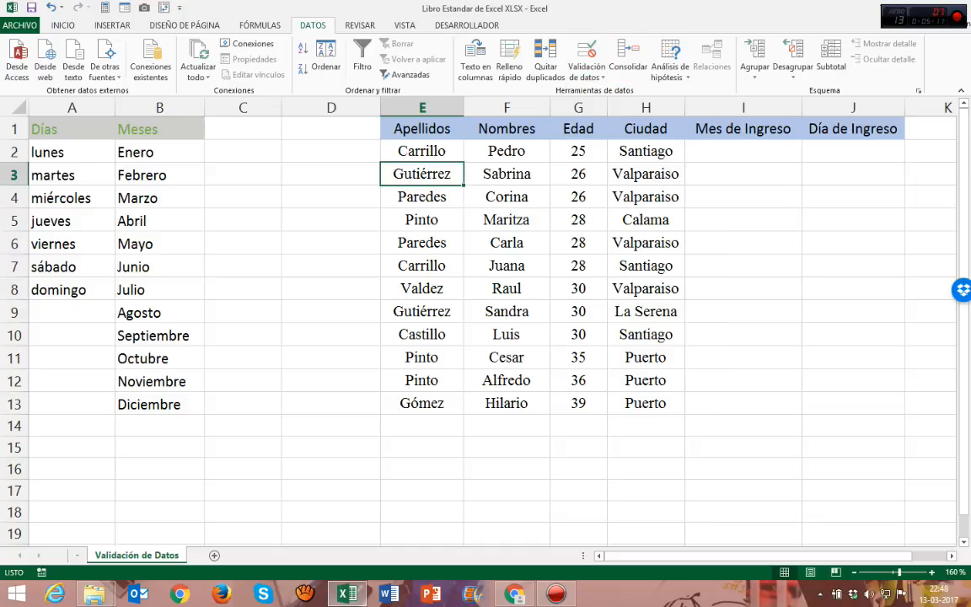
drag(422, 128, 853, 403)
drag(422, 151, 645, 151)
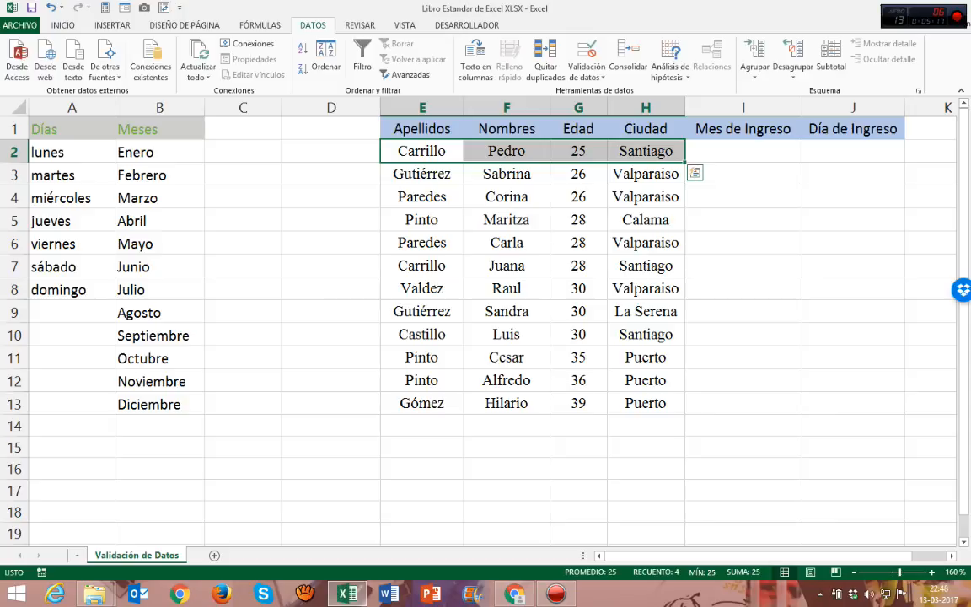
click(742, 150)
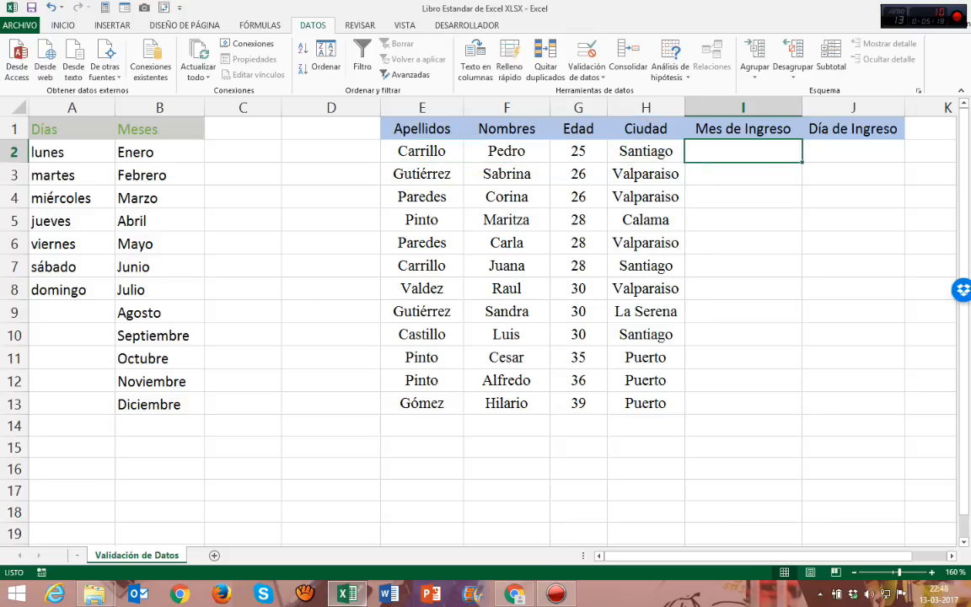
click(853, 151)
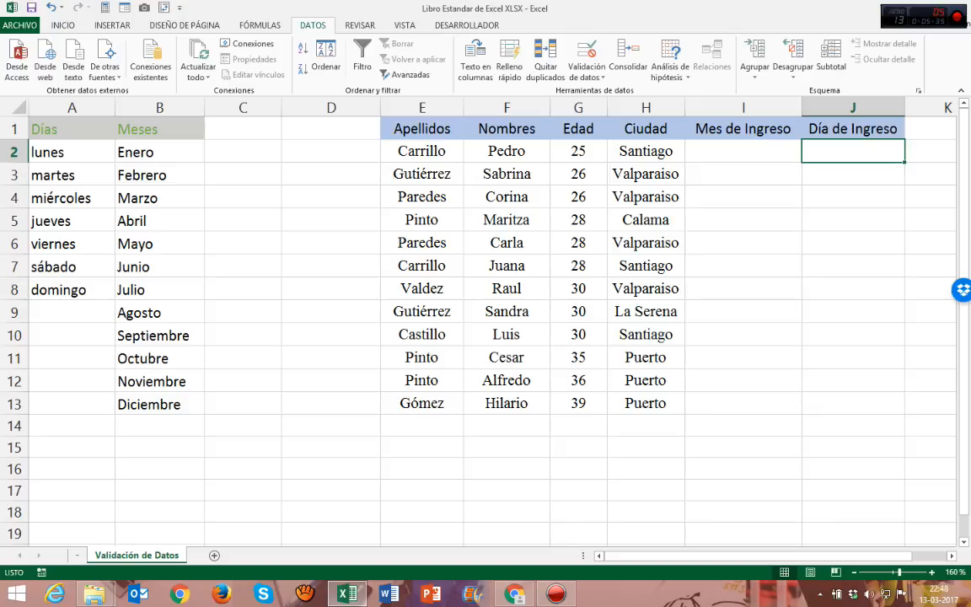
Step: Enter enero as the Mes de Ingreso in I2 and lunes as the Día de Ingreso in J2
key(Left)
key(Left)
key(Left)
key(Left)
key(Left)
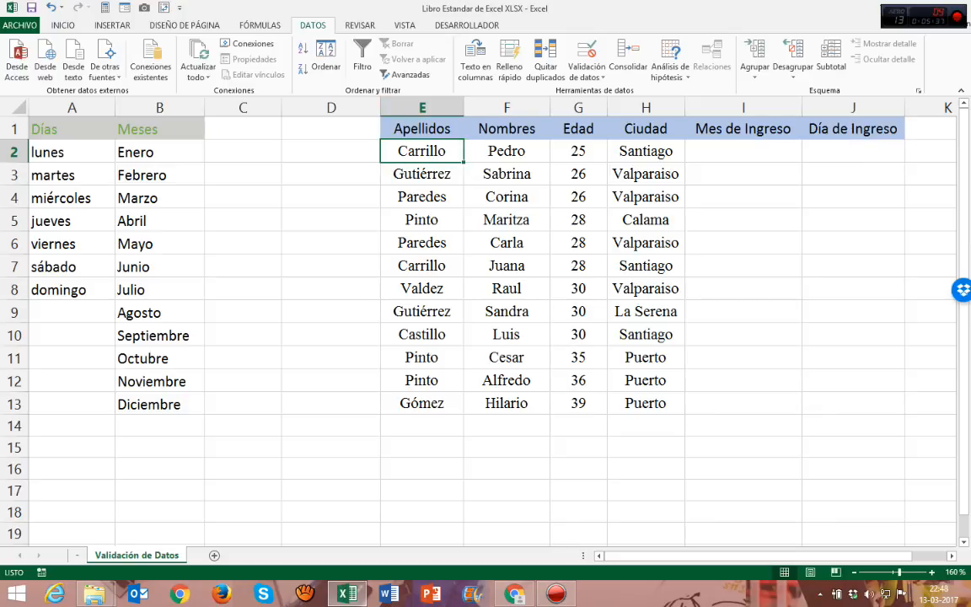
key(Right)
key(Right)
key(Right)
key(Right)
text(enero)
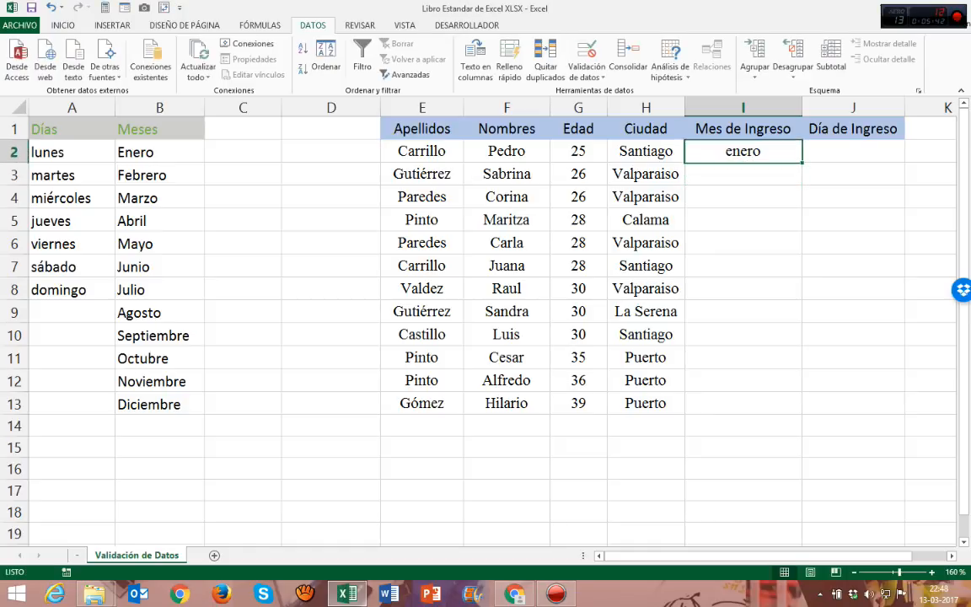
key(Tab)
text(lunes)
key(Return)
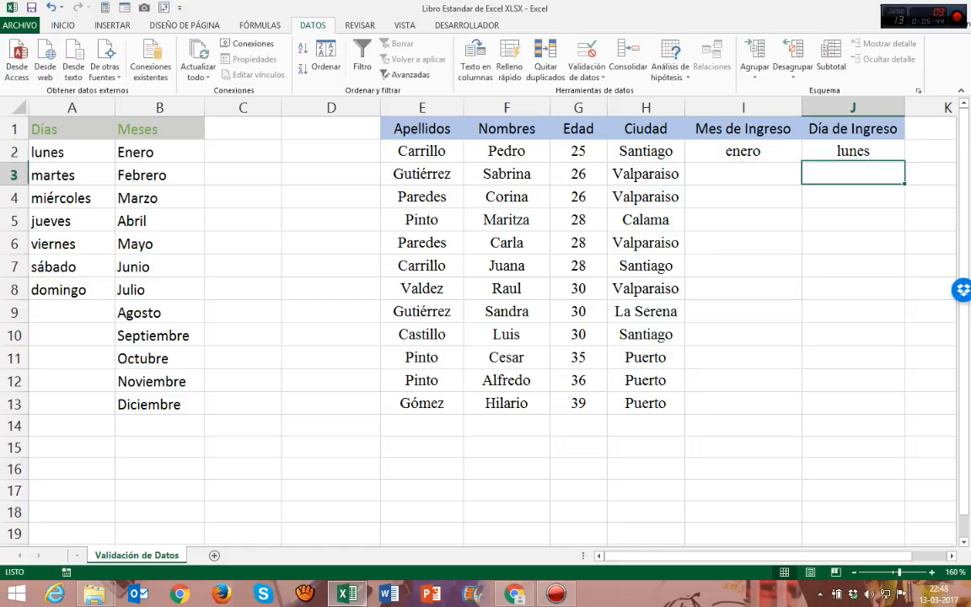
Step: Clear the sample entries in I2 and J2 and return to the Mes de Ingreso cell I2
key(Up)
key(Left)
key(BackSpace)
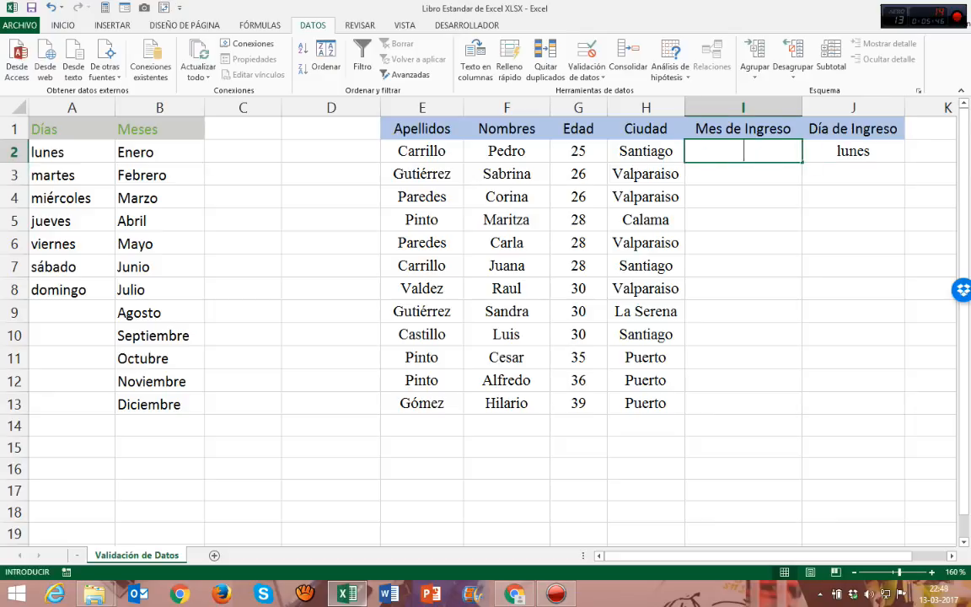
key(Tab)
key(BackSpace)
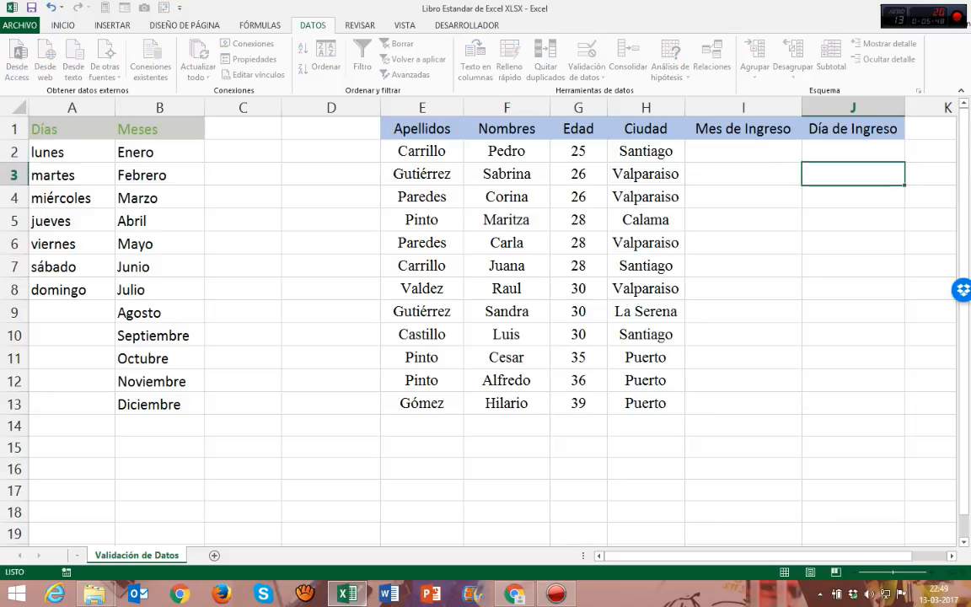
key(Left)
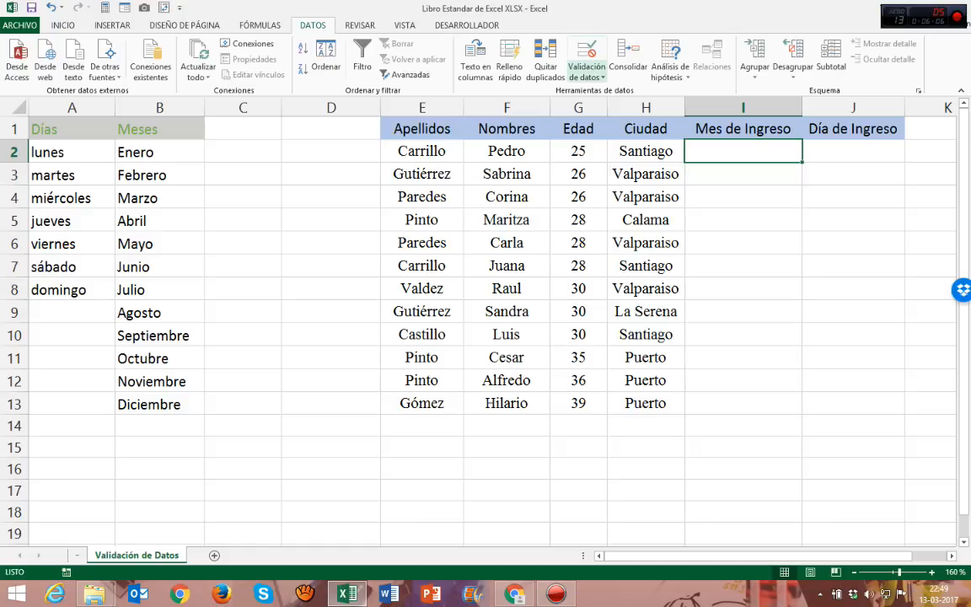
Step: Open data validation for the Mes de Ingreso cell I2 and review its criteria, input message and error message settings
click(587, 76)
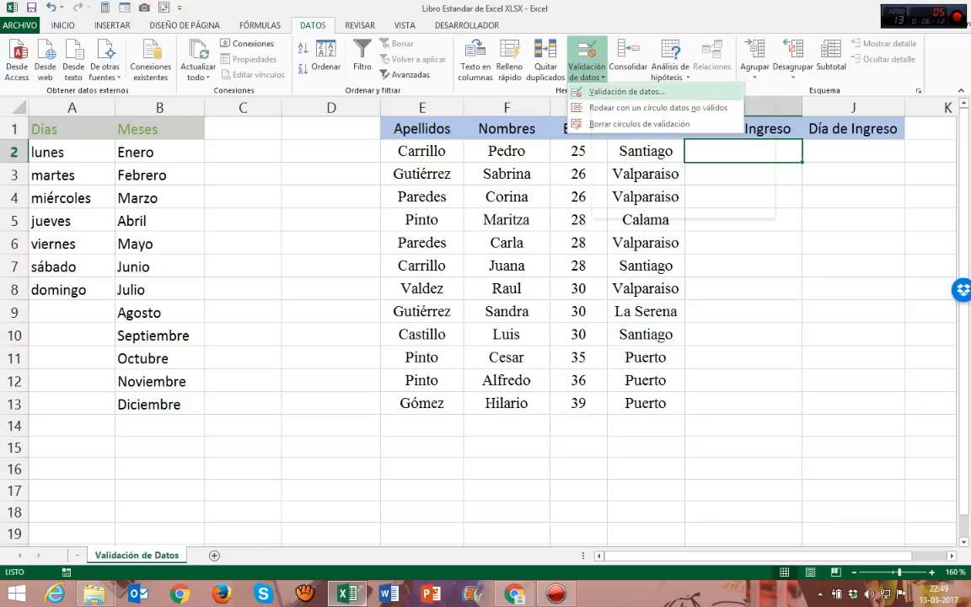
click(623, 91)
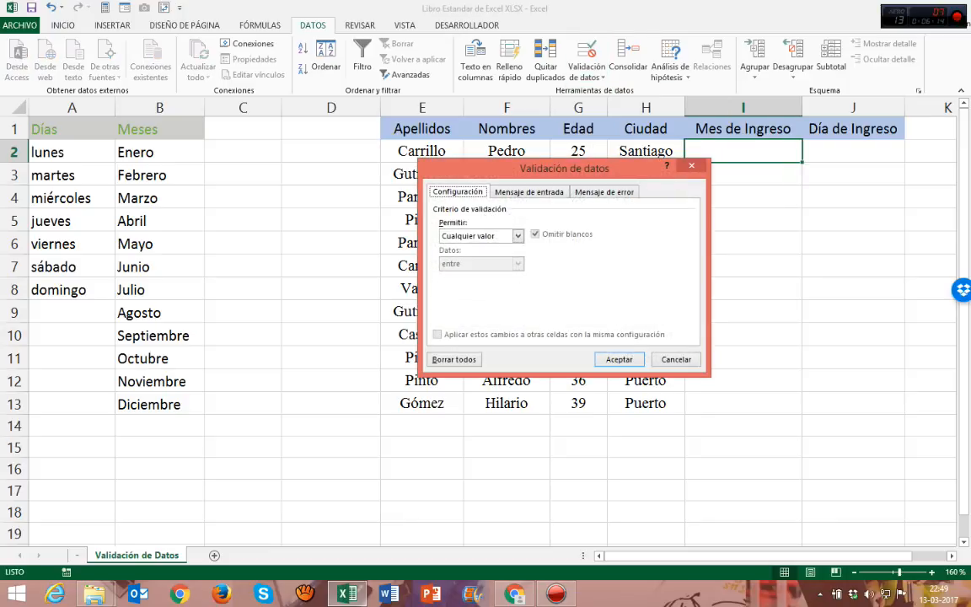
drag(599, 178, 265, 159)
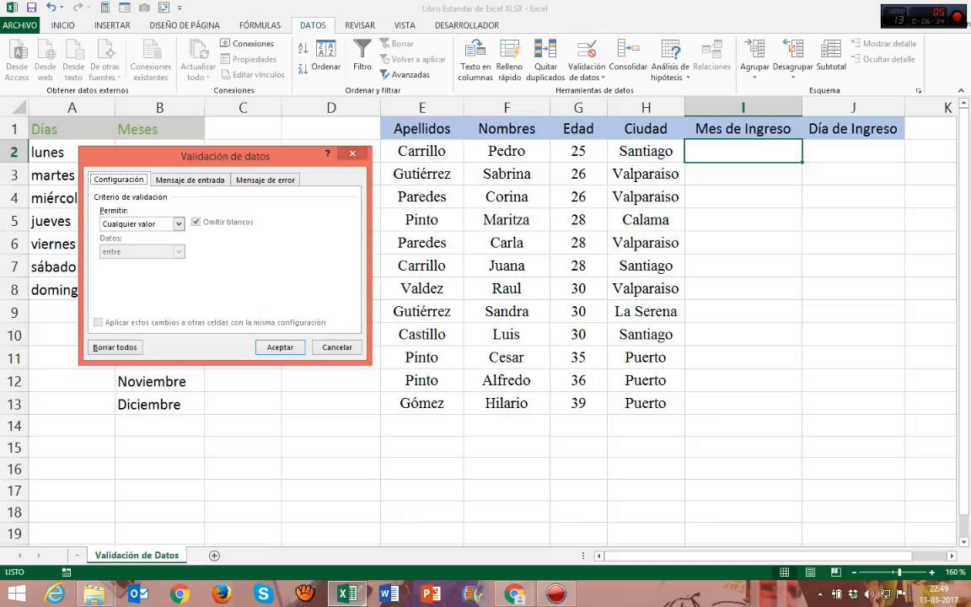
key(Right)
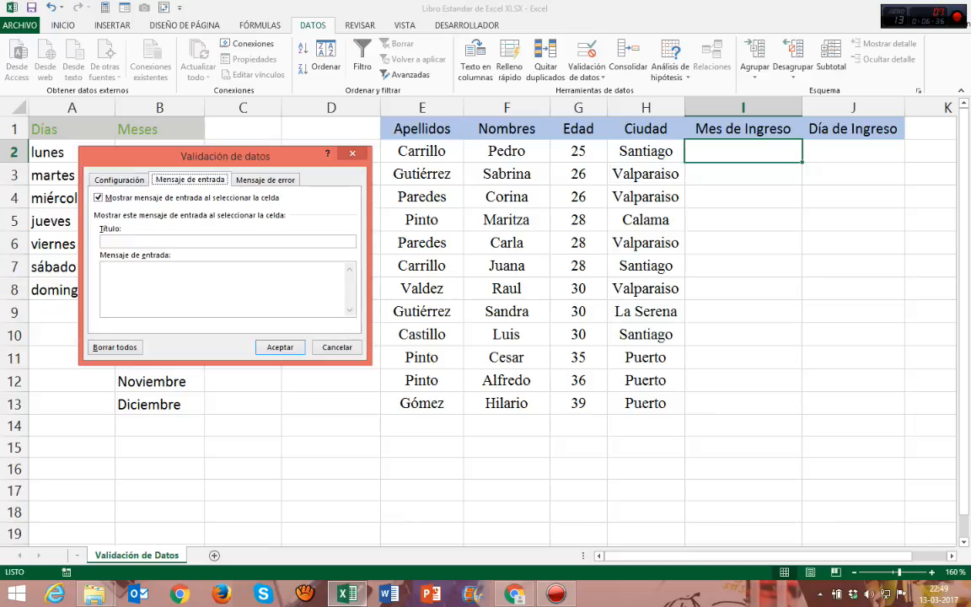
key(Right)
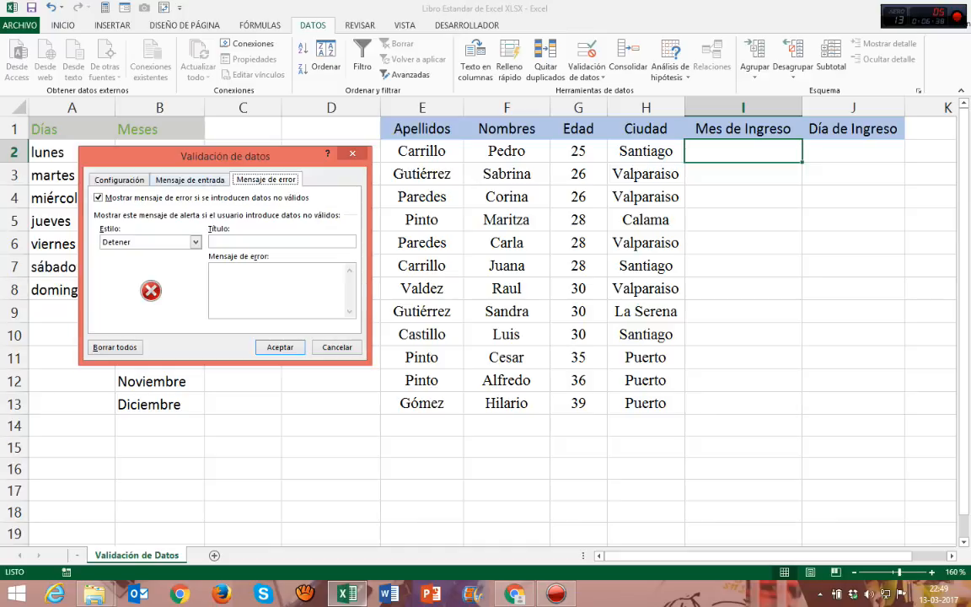
key(Right)
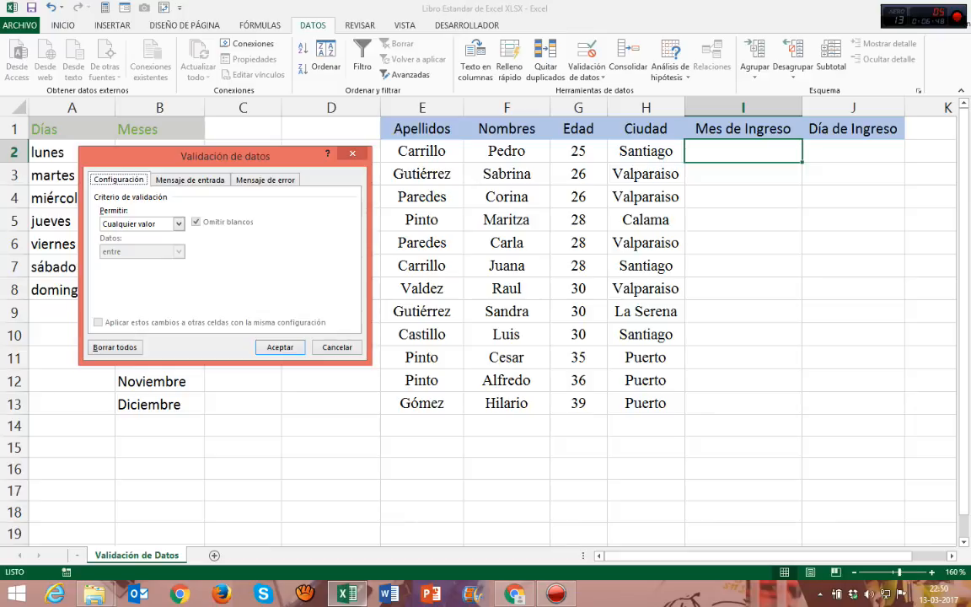
drag(274, 158, 279, 145)
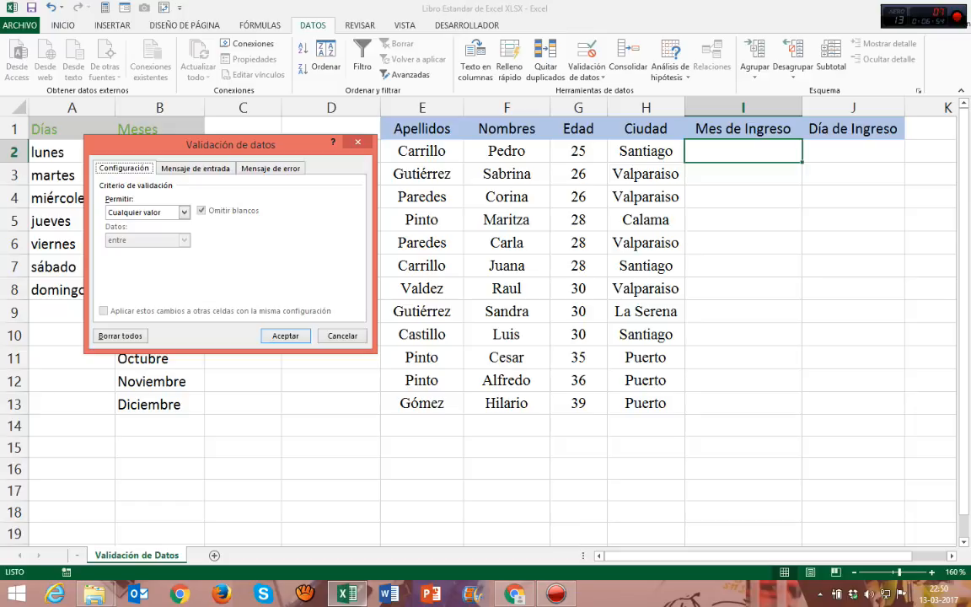
Step: Examine the allowed data types and the comparison conditions available for a Número entero validation rule
click(184, 213)
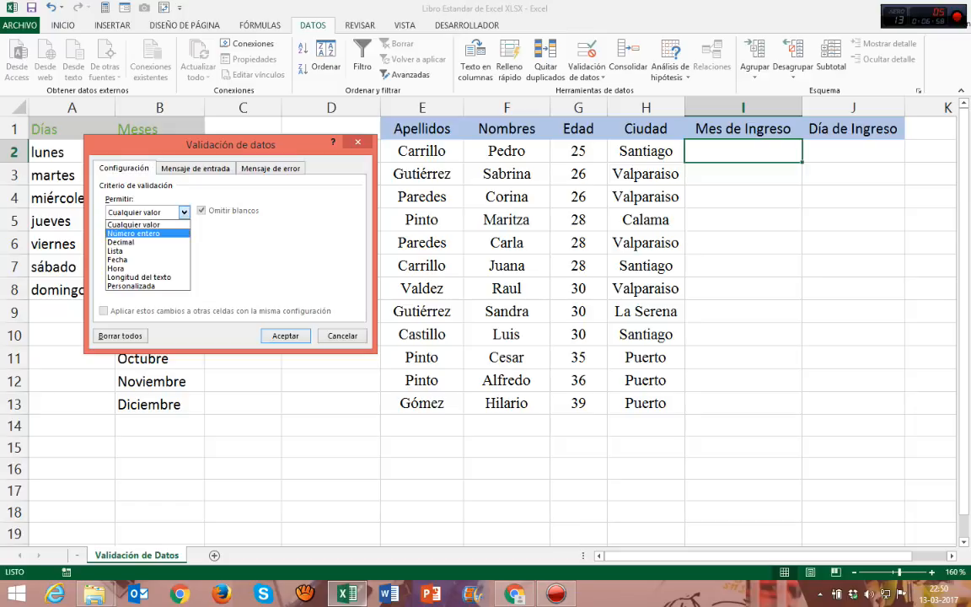
click(180, 234)
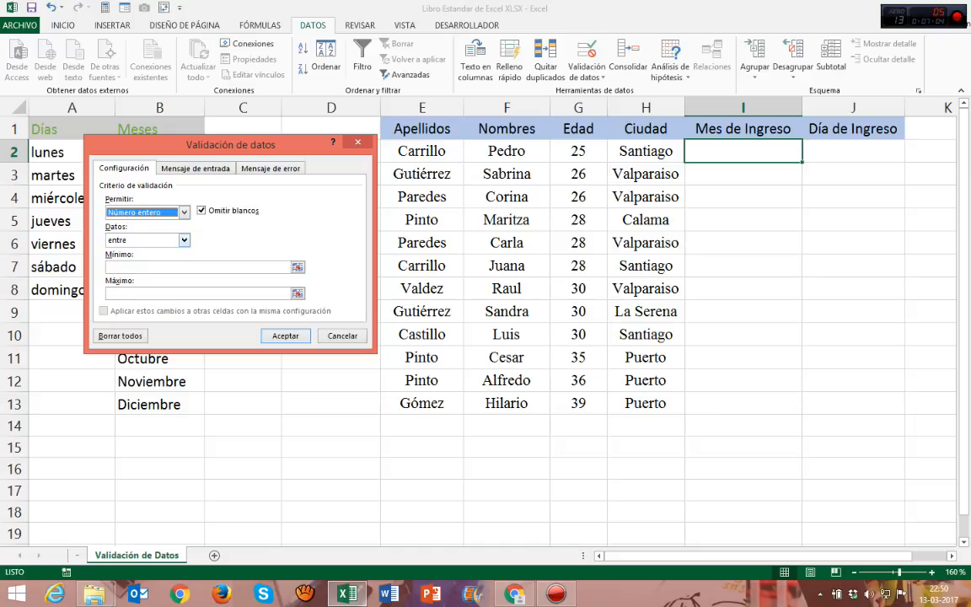
click(184, 241)
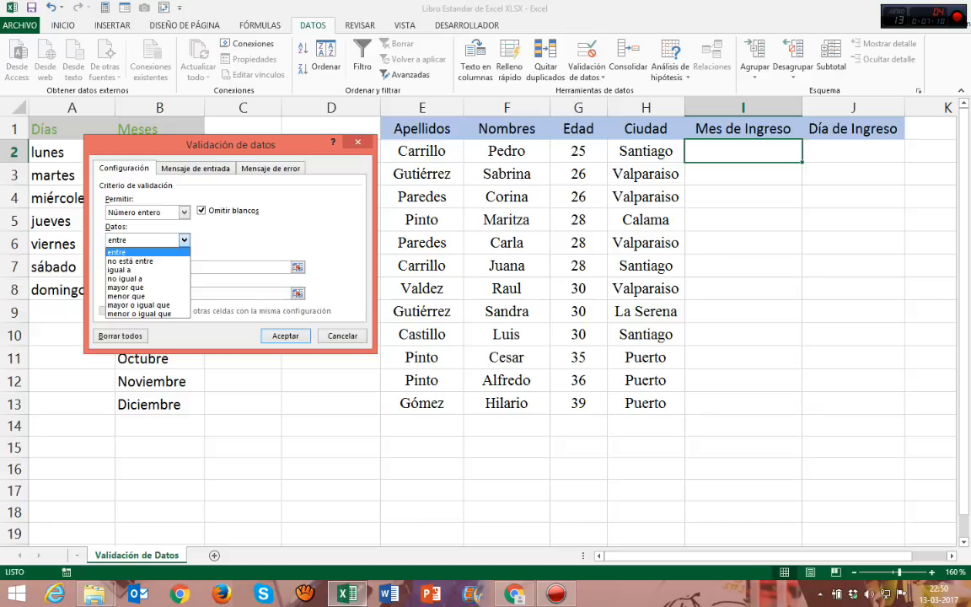
key(Down)
key(Down)
key(Down)
key(Down)
key(Down)
key(Down)
key(Up)
key(Up)
key(Up)
key(Up)
key(Up)
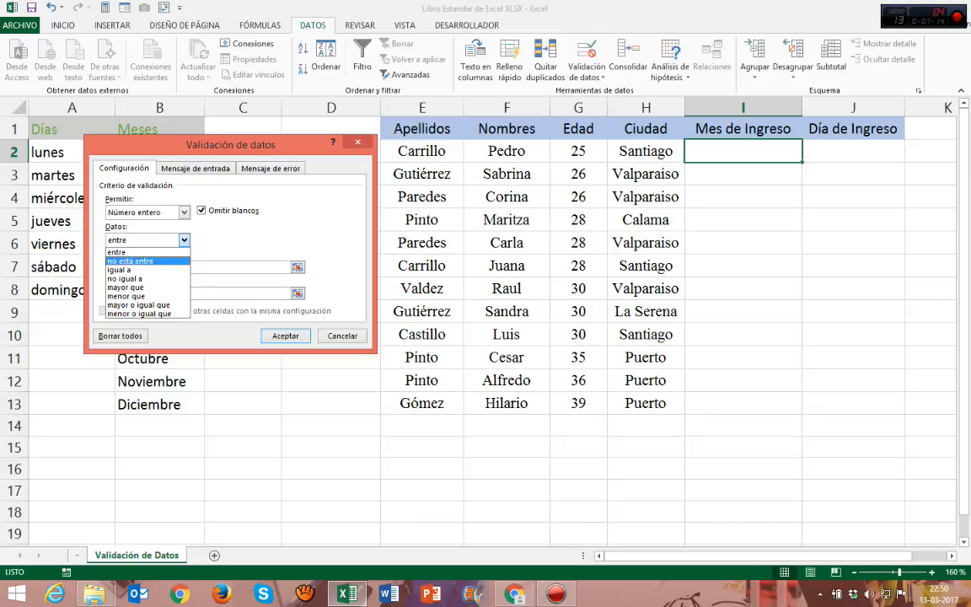
key(Down)
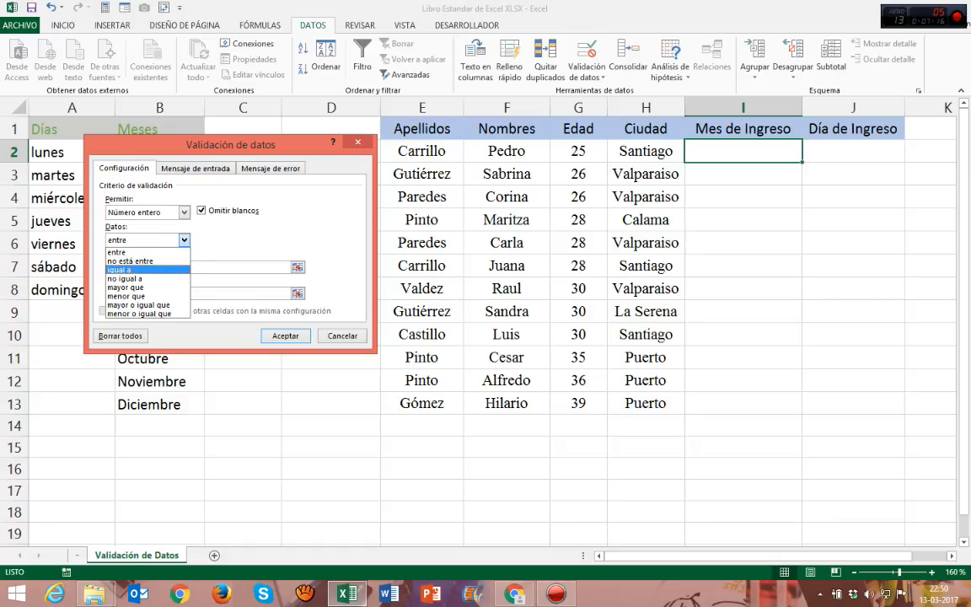
key(Down)
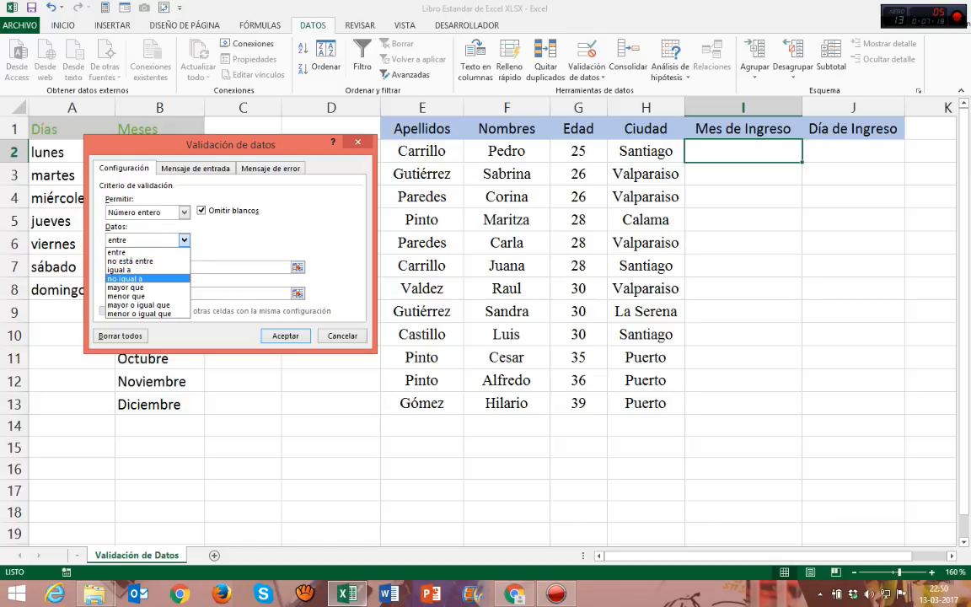
key(Down)
key(Down)
key(Down)
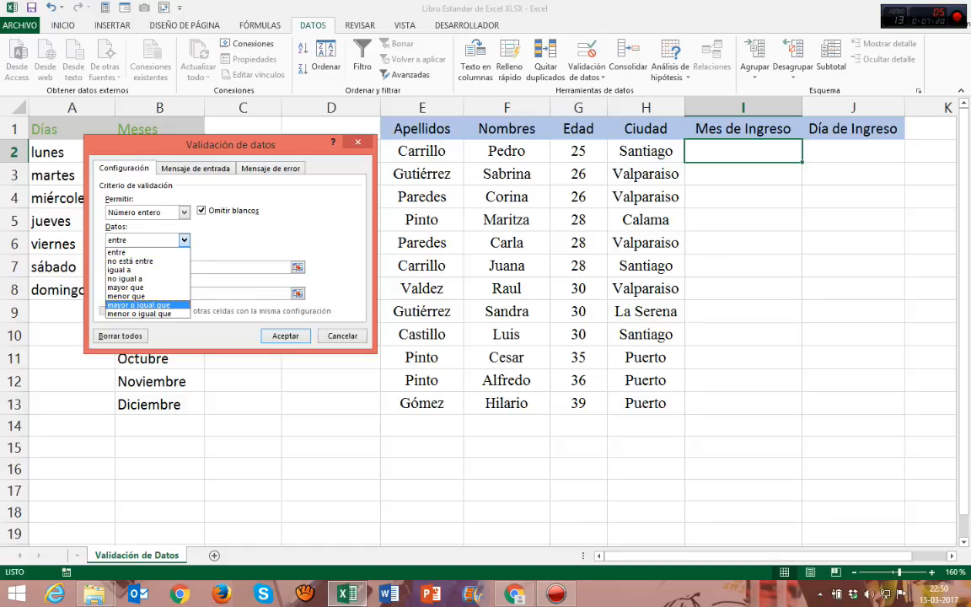
key(Down)
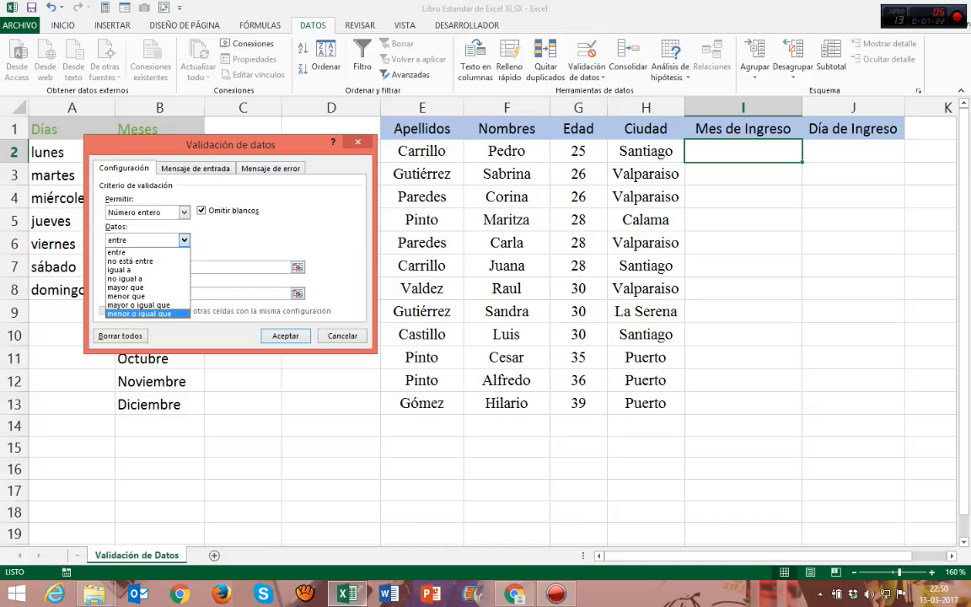
key(Up)
key(Up)
key(Up)
key(Up)
key(Up)
key(Up)
key(Up)
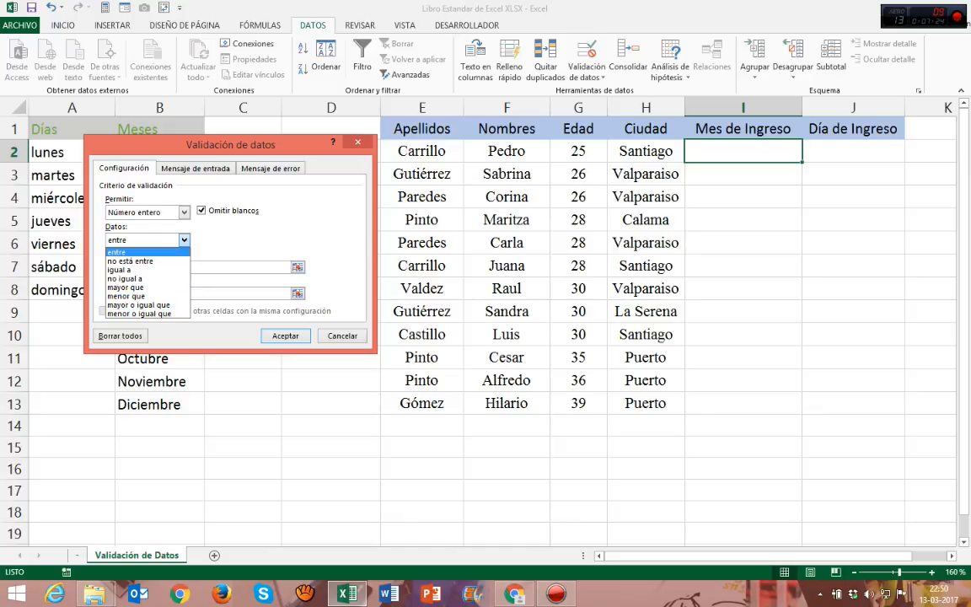
key(Return)
click(197, 267)
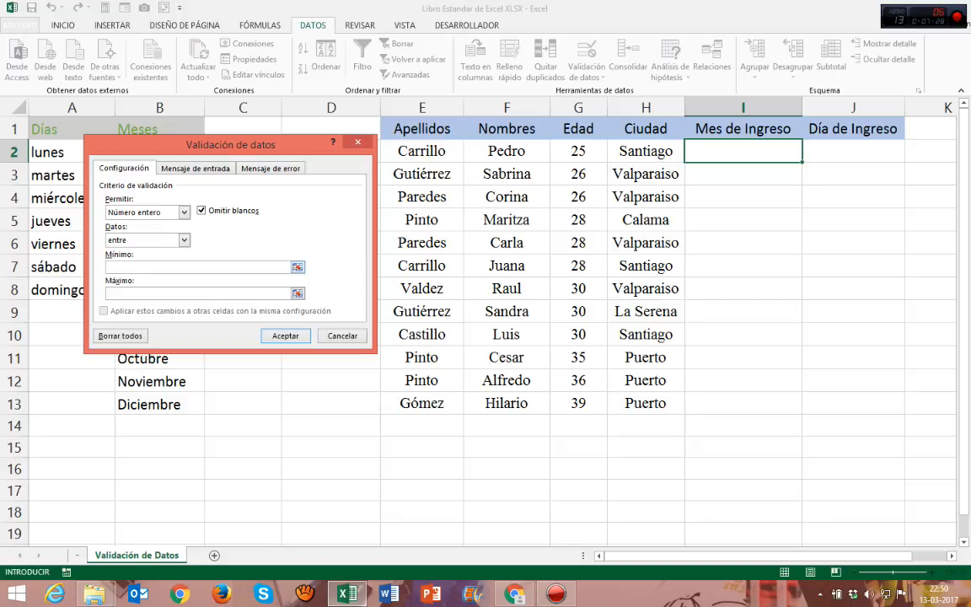
text(18)
text(55)
drag(287, 146, 306, 155)
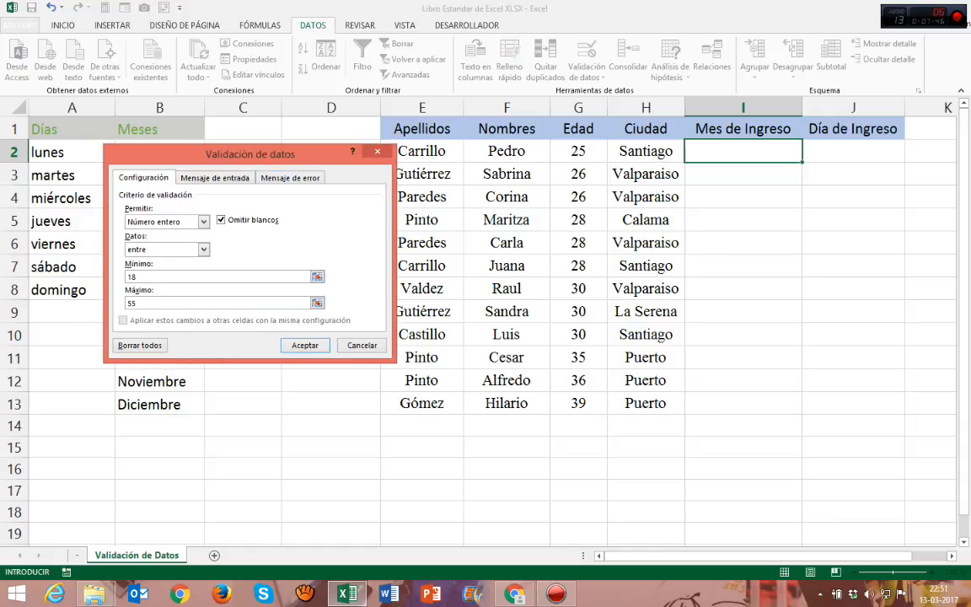
key(Escape)
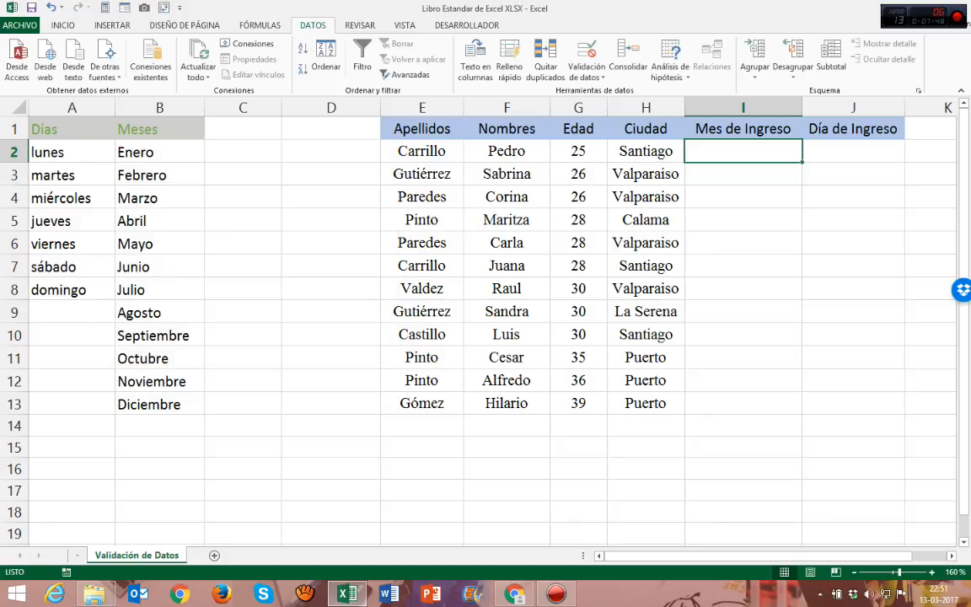
Step: Set up data validation on the Edad cells G2:G17 allowing Número entero between 18 and 55
drag(578, 152, 578, 490)
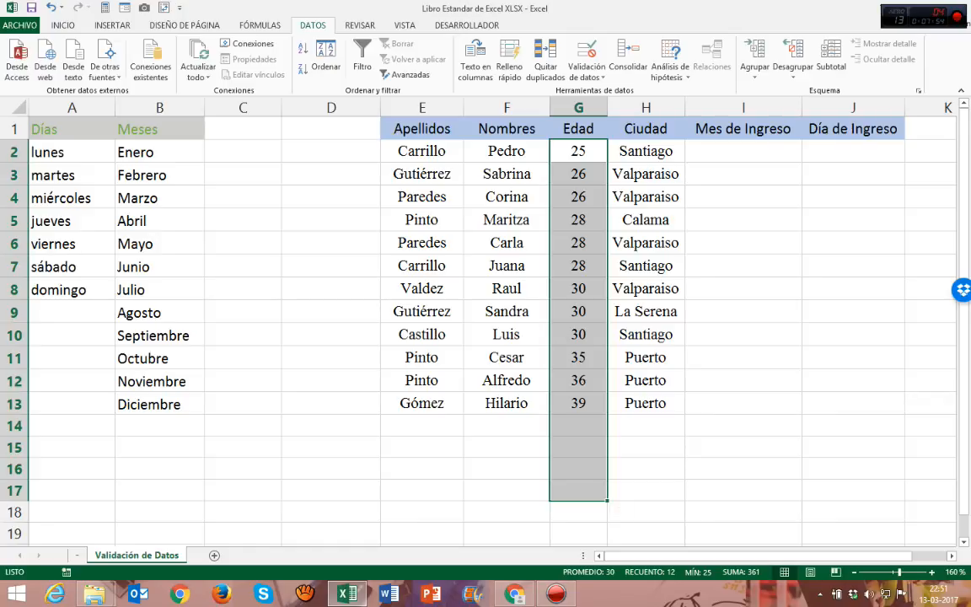
click(585, 77)
click(624, 95)
click(203, 222)
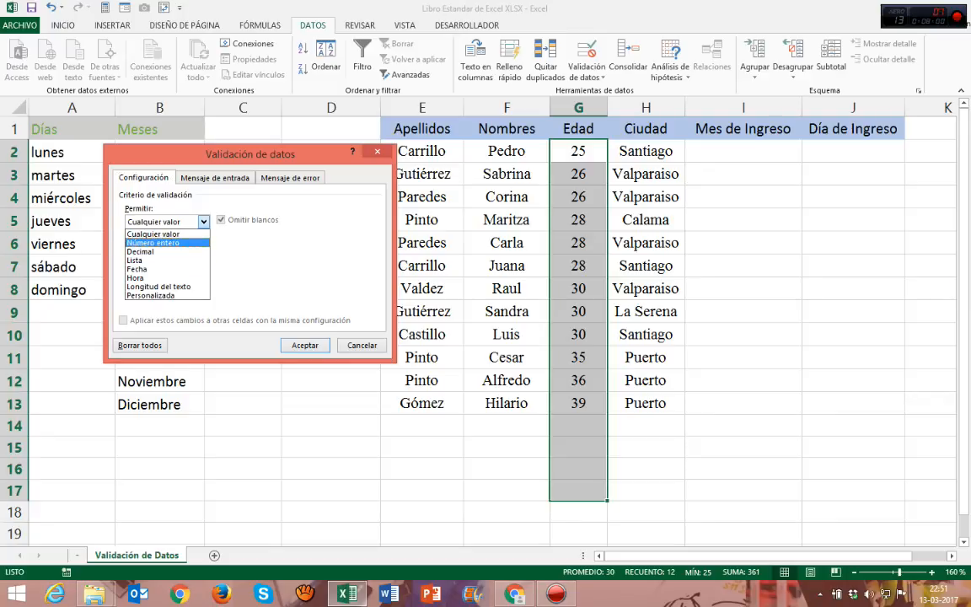
click(200, 244)
click(192, 276)
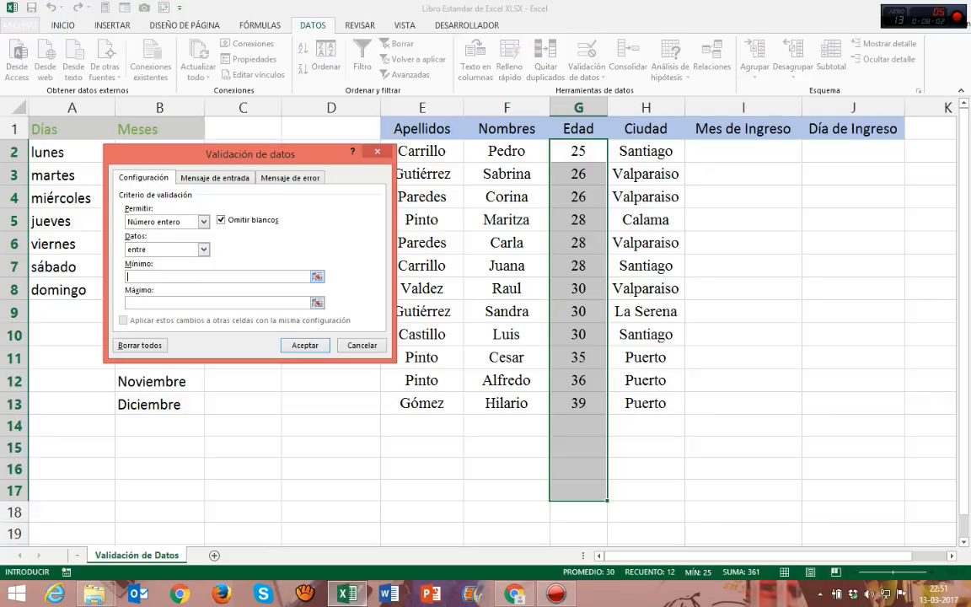
text(18)
key(Tab)
text(55)
Step: Add an input message titled Bienvenidos with the text "Ingrese Datos entre 18 a 55años" and "Saludos" on a second line
key(ctrl+Tab)
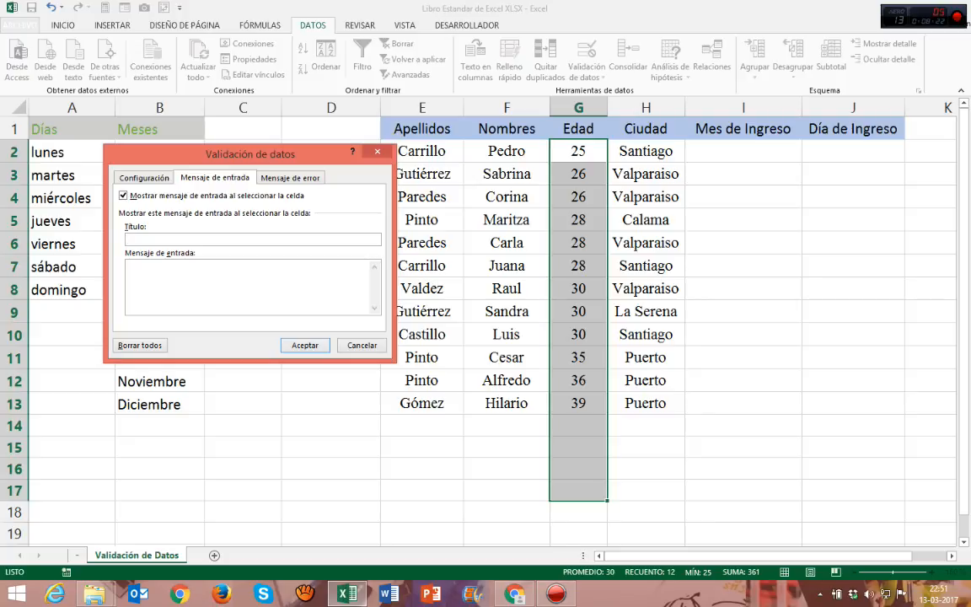
text(Bienvenidos)
key(Tab)
text(Ingrese Datos entre )
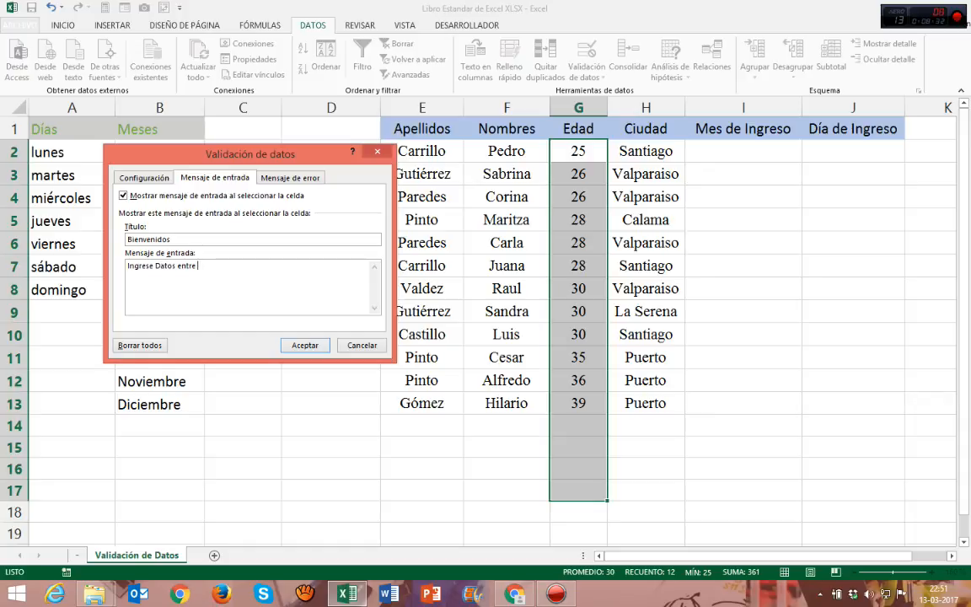
text(18 a 55años)
key(Return)
text(Saludos)
Step: Set the error alert to the Detener style with the title "Error Ingrese Nuevamente"
click(290, 178)
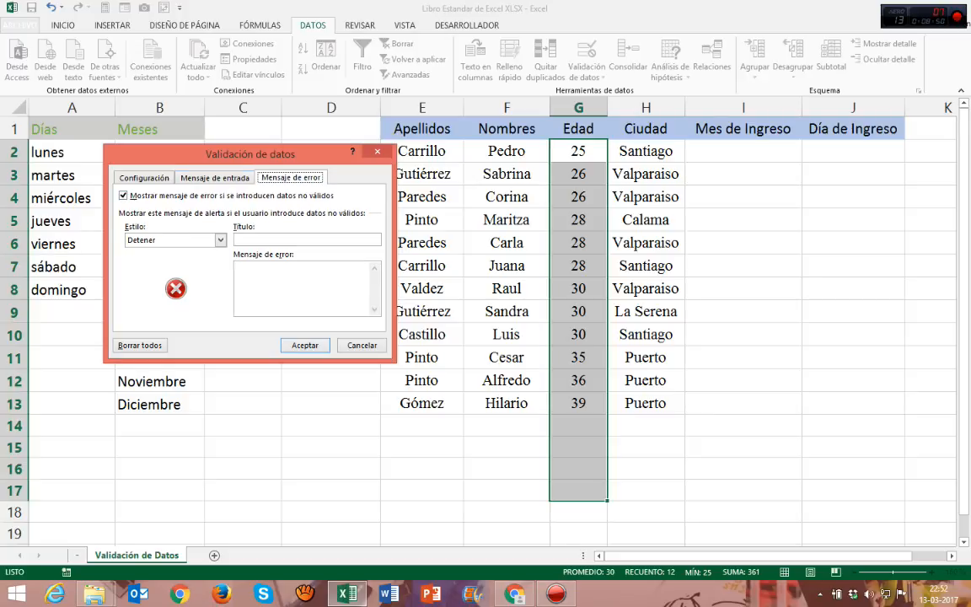
click(175, 240)
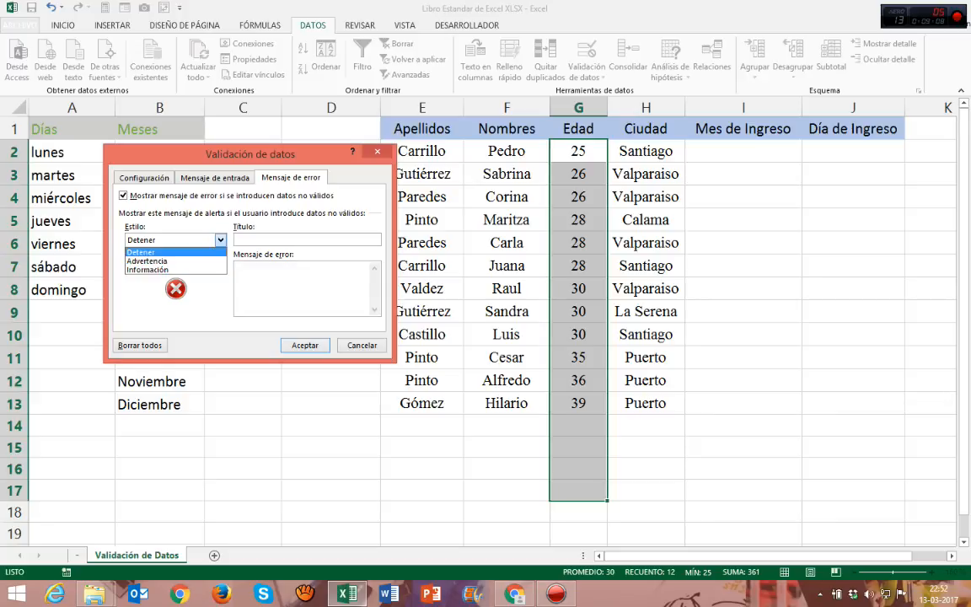
key(Return)
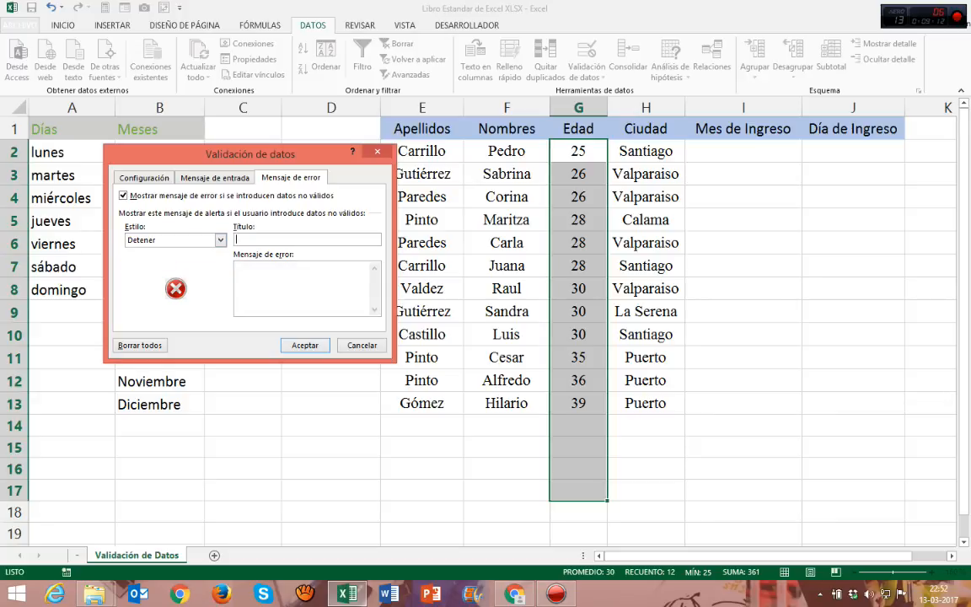
text(Error Ingrese Nuevamente)
Step: Copy the alert title into the error message and add a second line reading "Debe ingresar datos entre 18 a 55 años."
key(Tab)
key(shift+Tab)
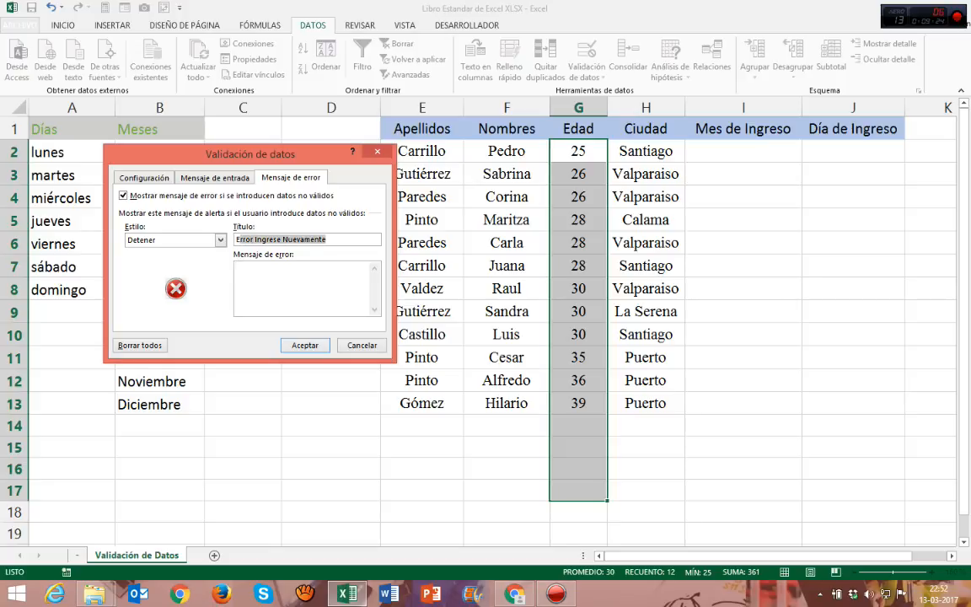
key(ctrl+c)
key(Tab)
key(ctrl+v)
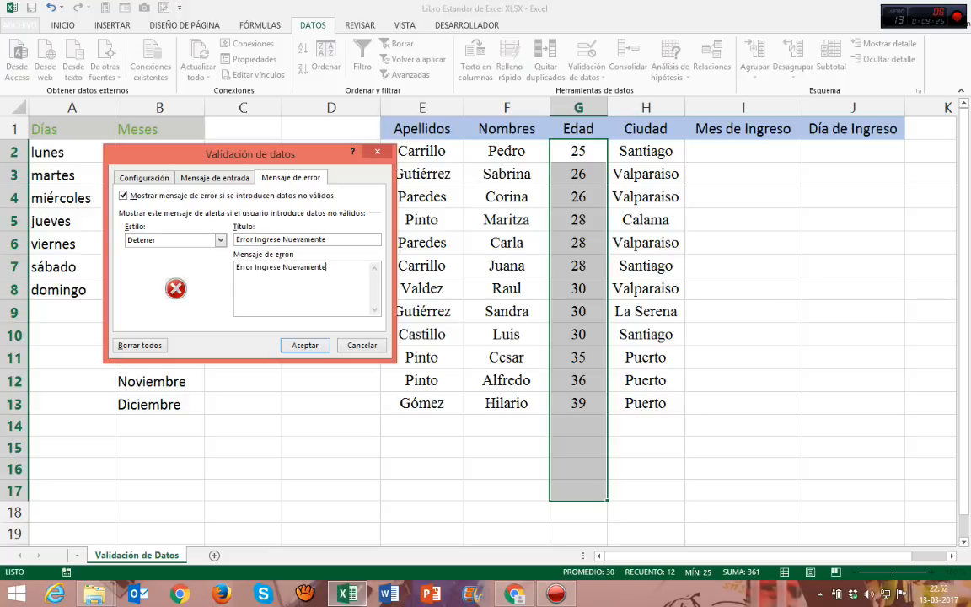
key(Return)
text(Debe ingresar datos entre)
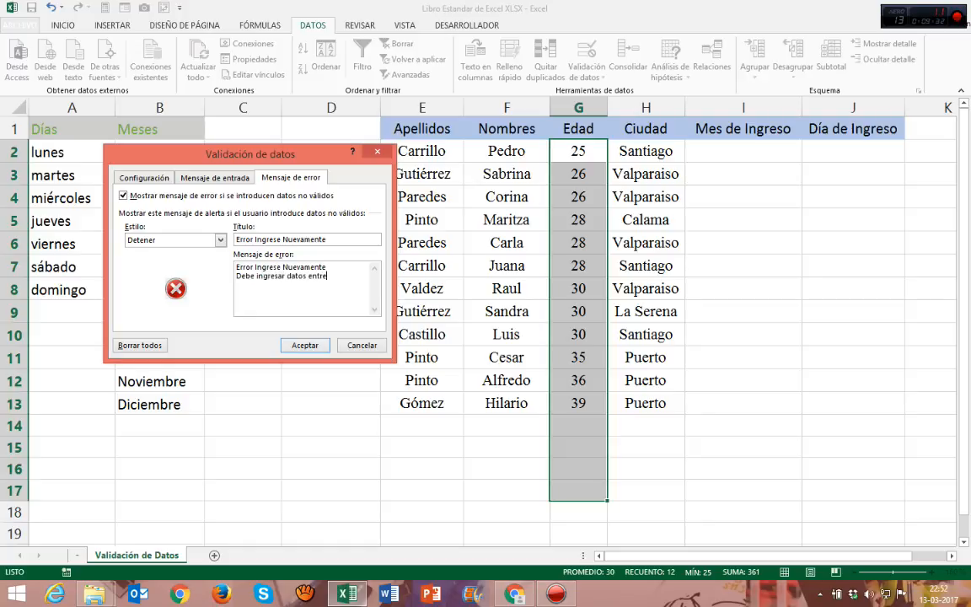
text( 18 a 55años)
key(BackSpace)
key(BackSpace)
key(BackSpace)
key(BackSpace)
text(años.)
Step: Recheck the input message, error message and criteria, and apply the validation to the Edad cells
click(215, 178)
click(291, 178)
click(144, 178)
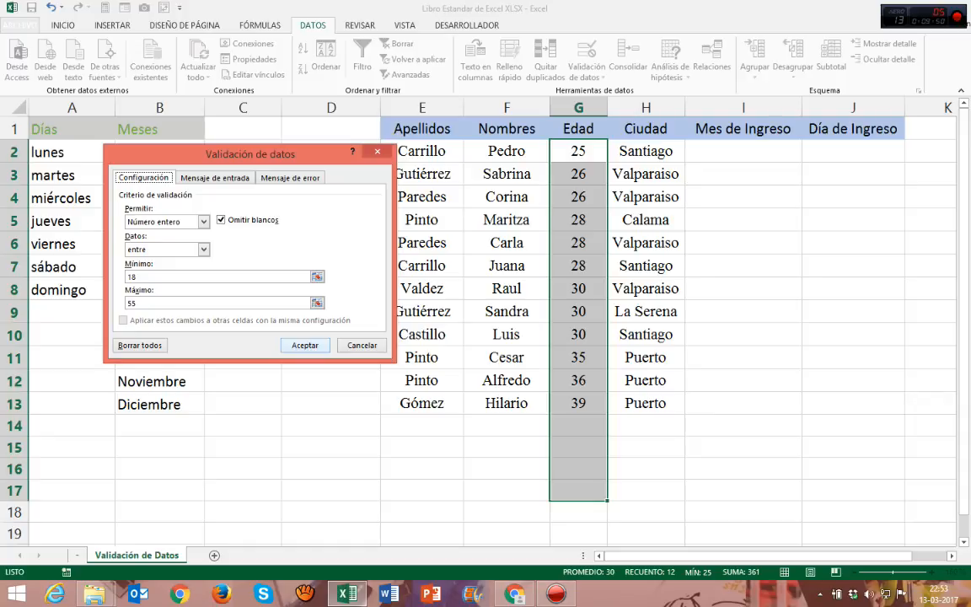
key(Return)
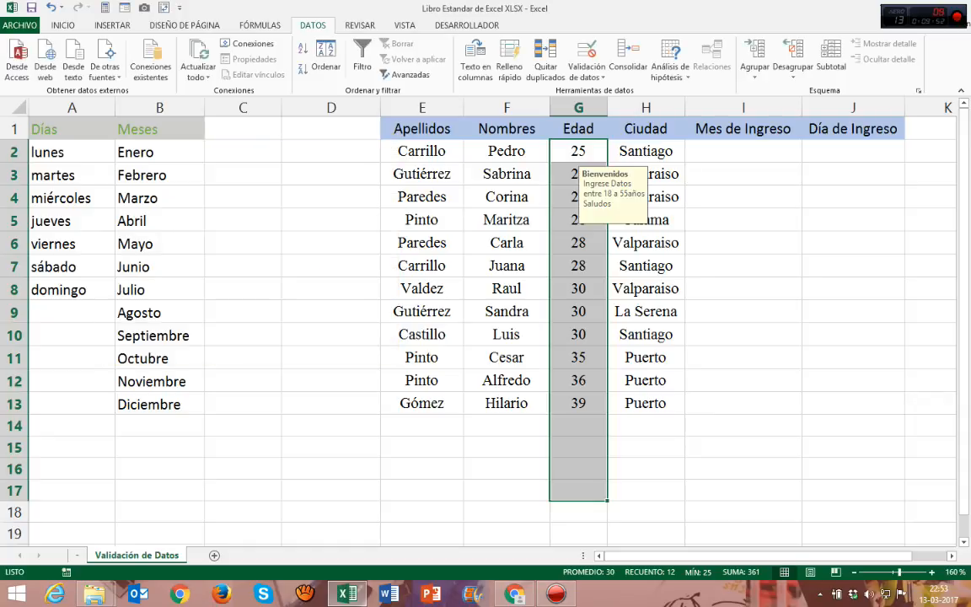
Step: Check the input message on several Edad cells, including G2, G6, G9, G7 and G5
click(743, 358)
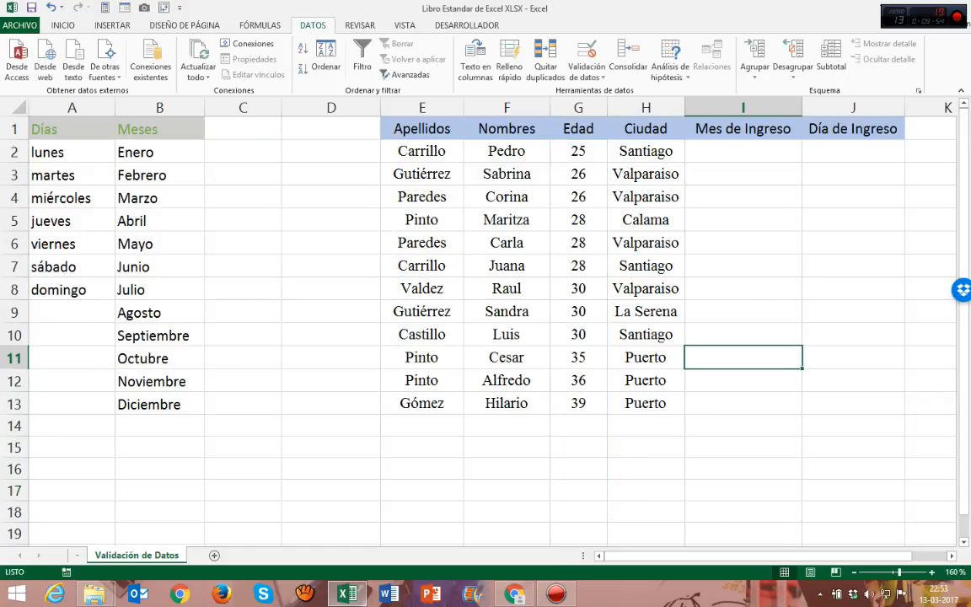
click(578, 152)
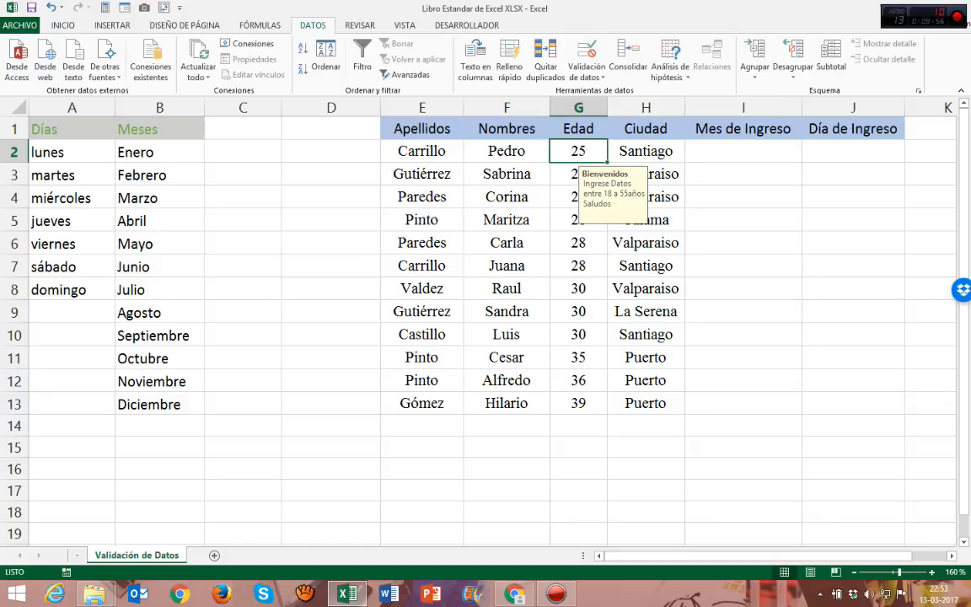
click(578, 243)
click(578, 312)
click(578, 152)
click(579, 267)
click(578, 220)
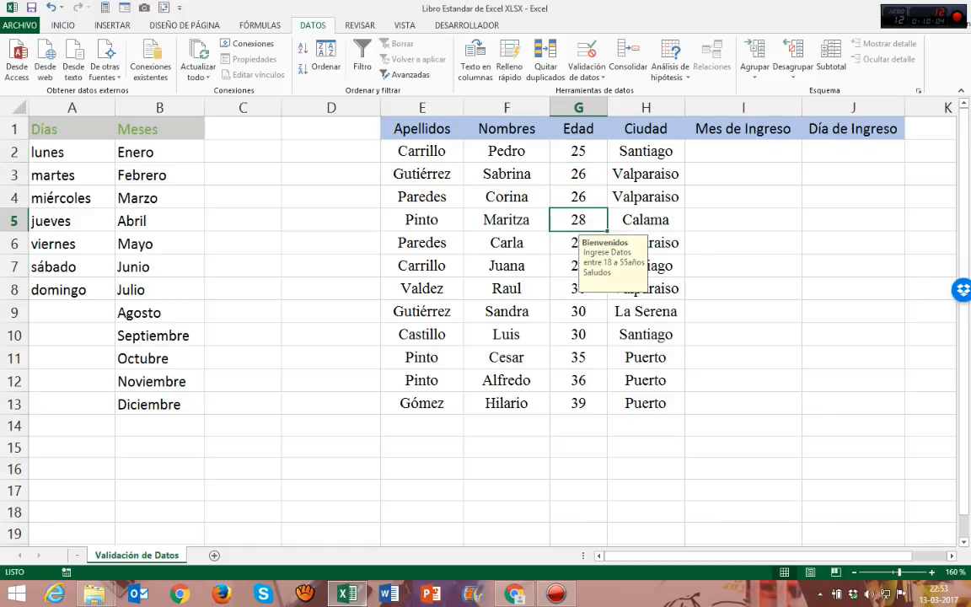
Step: Test the Edad validation by entering 56 in G14, and retry the entry with 55
click(578, 426)
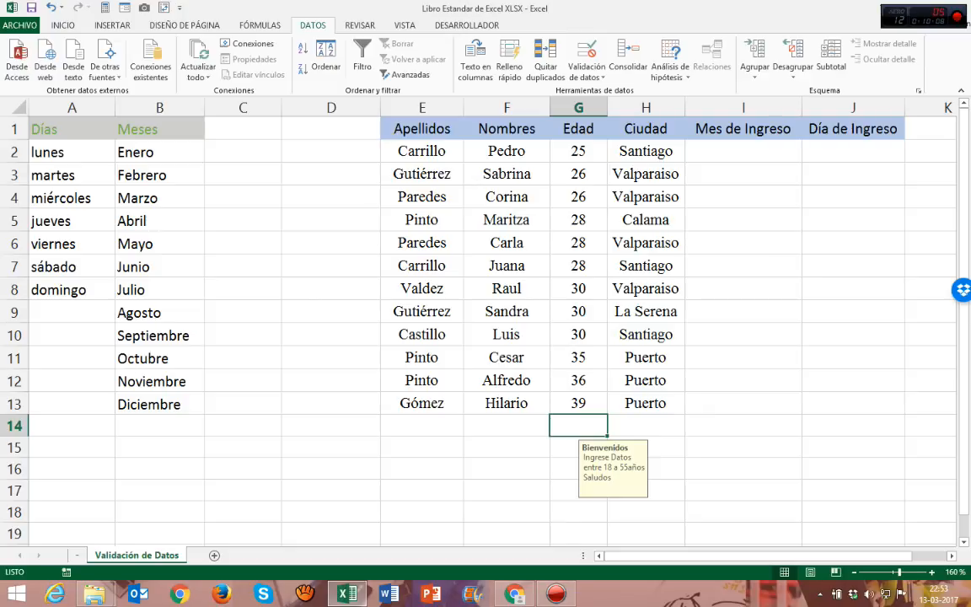
text(56)
key(Return)
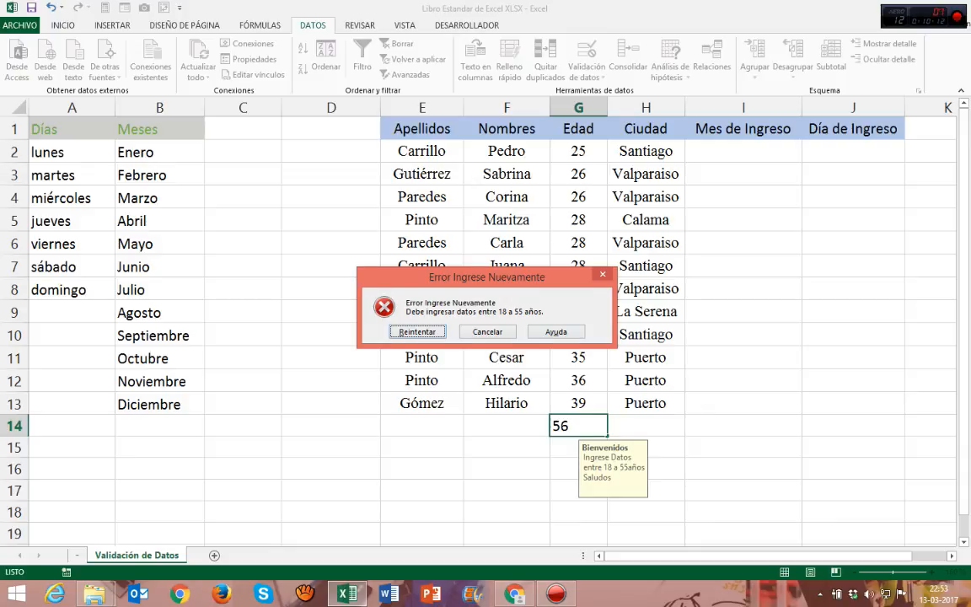
drag(487, 277, 414, 224)
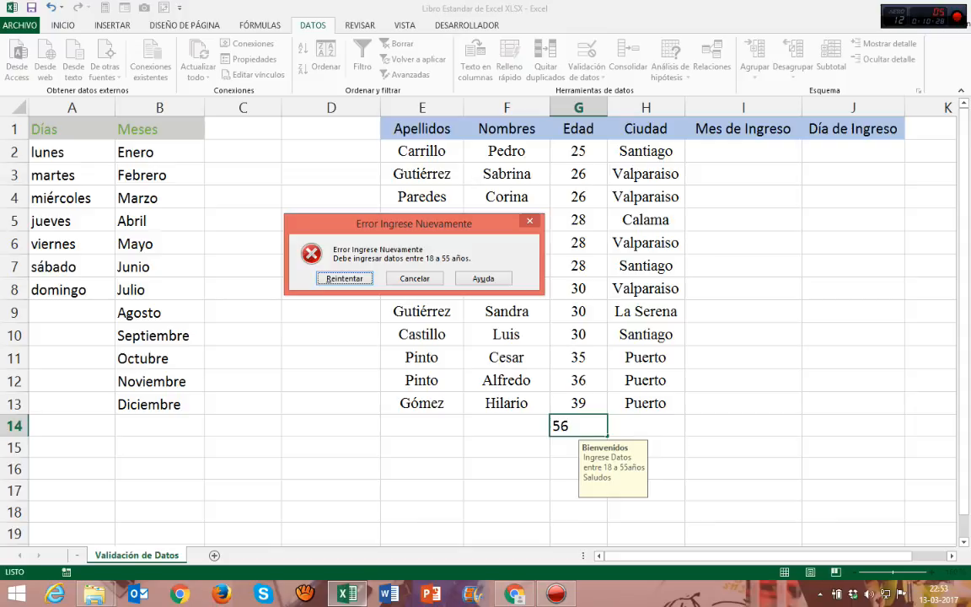
key(Return)
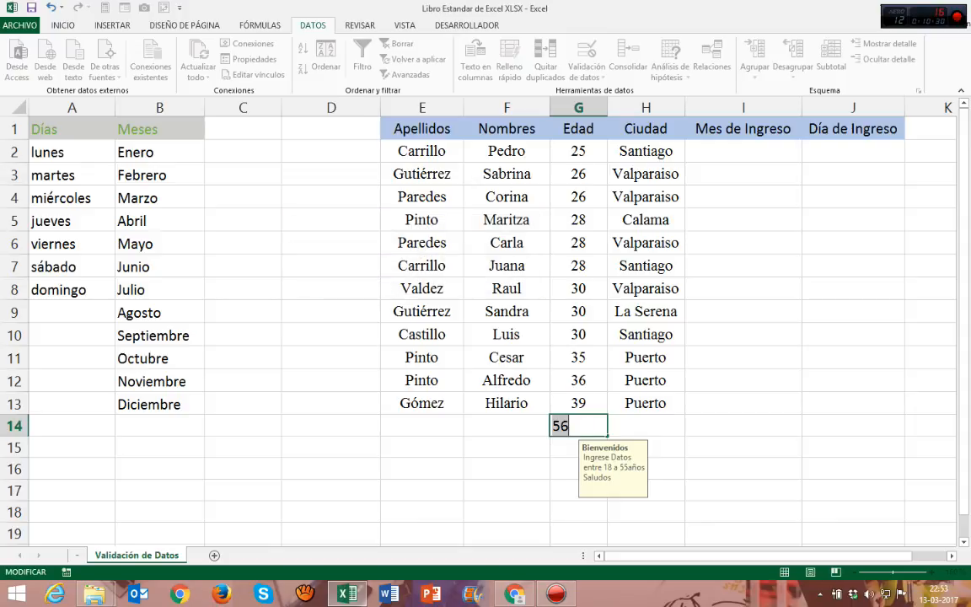
text(55)
key(Return)
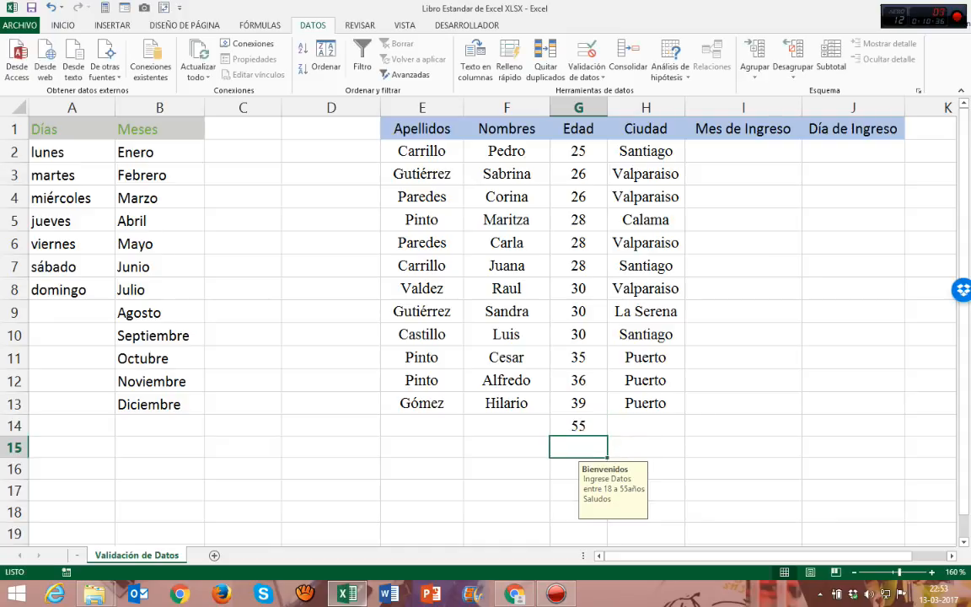
Step: Test the validation again with 60 in G15, and replace the entry with 45
text(60)
key(Return)
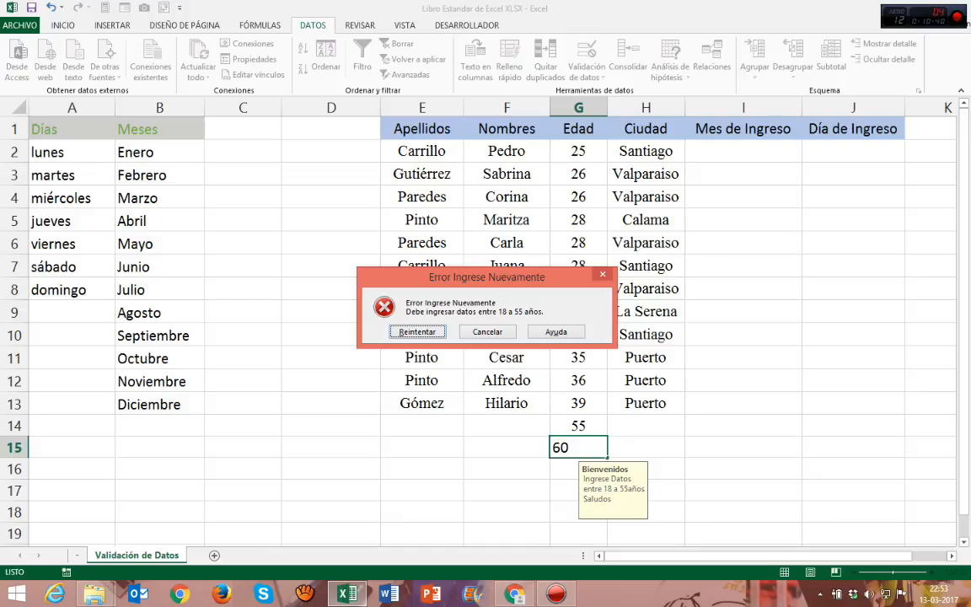
key(Return)
text(45)
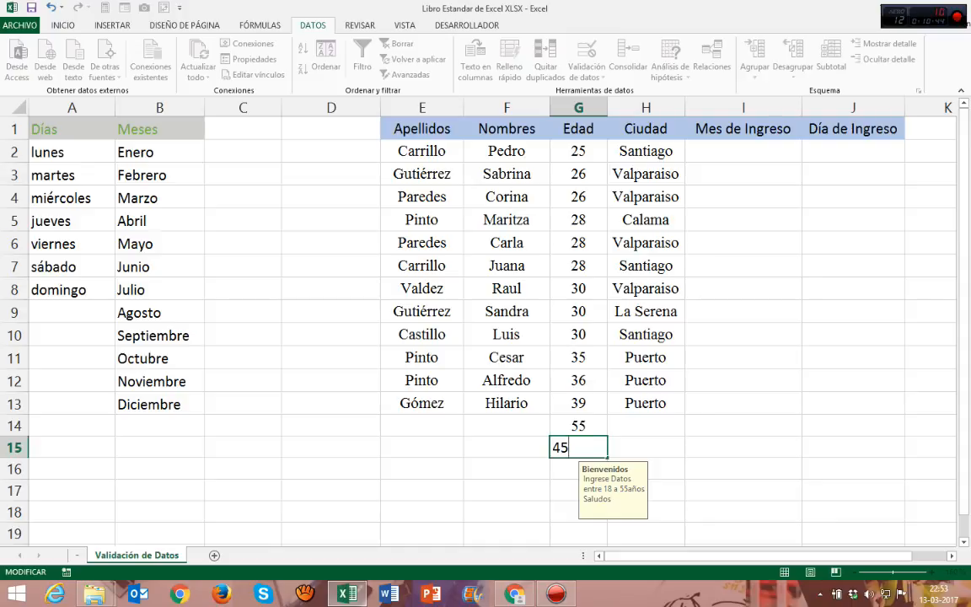
key(Return)
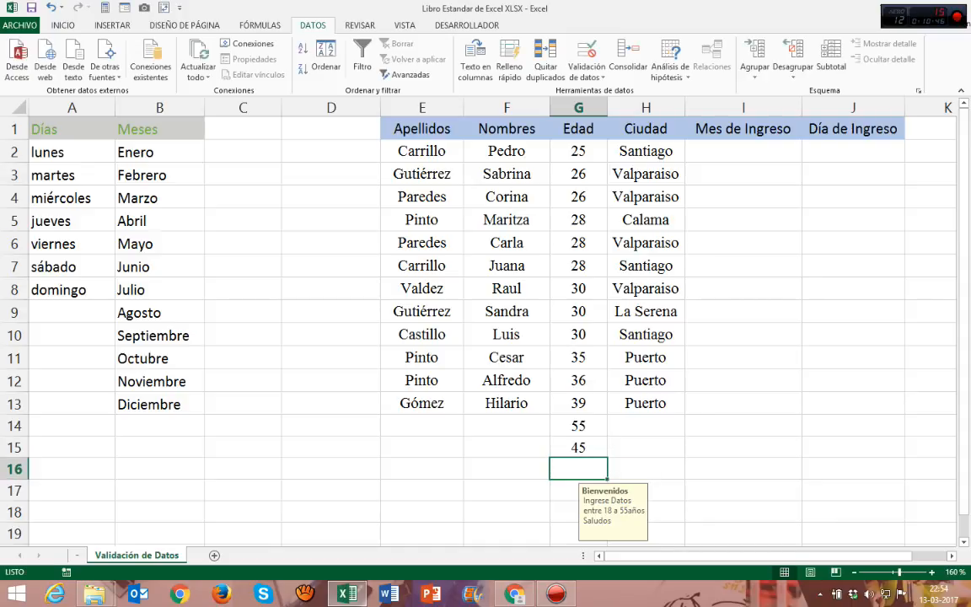
Step: Review the validation criteria of Edad cell G10 and the available types of allowed data
click(578, 334)
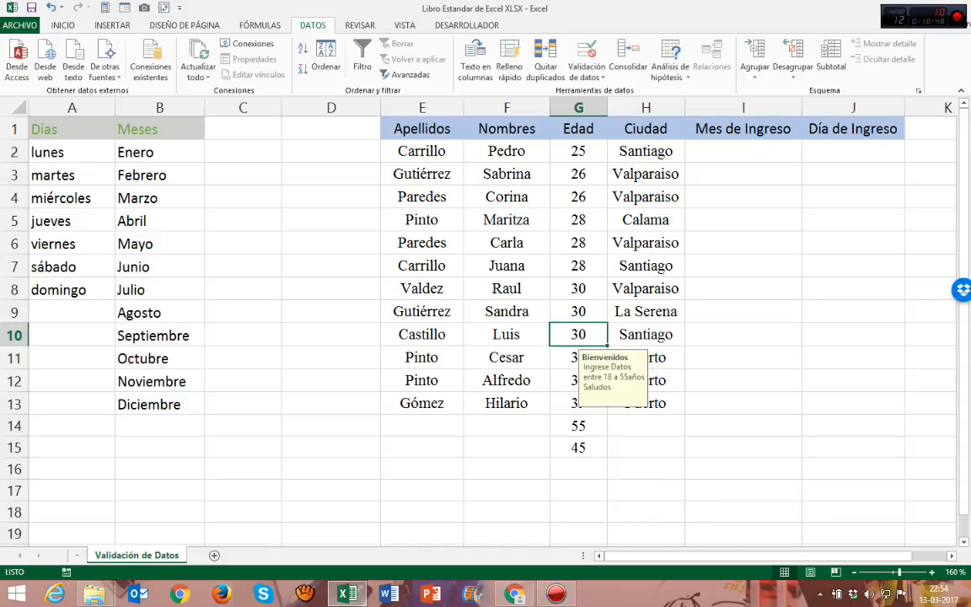
click(586, 72)
click(603, 91)
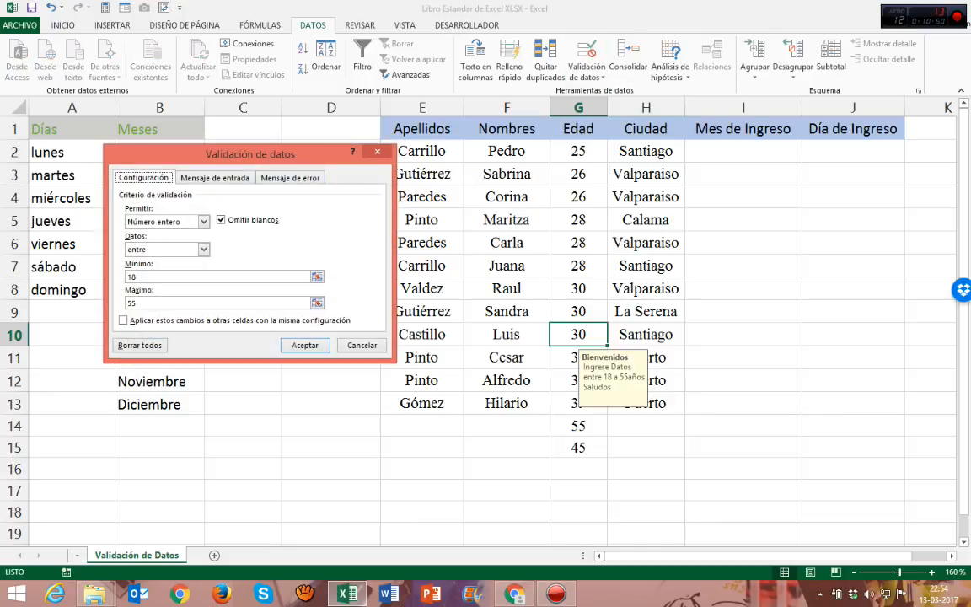
drag(296, 156, 269, 177)
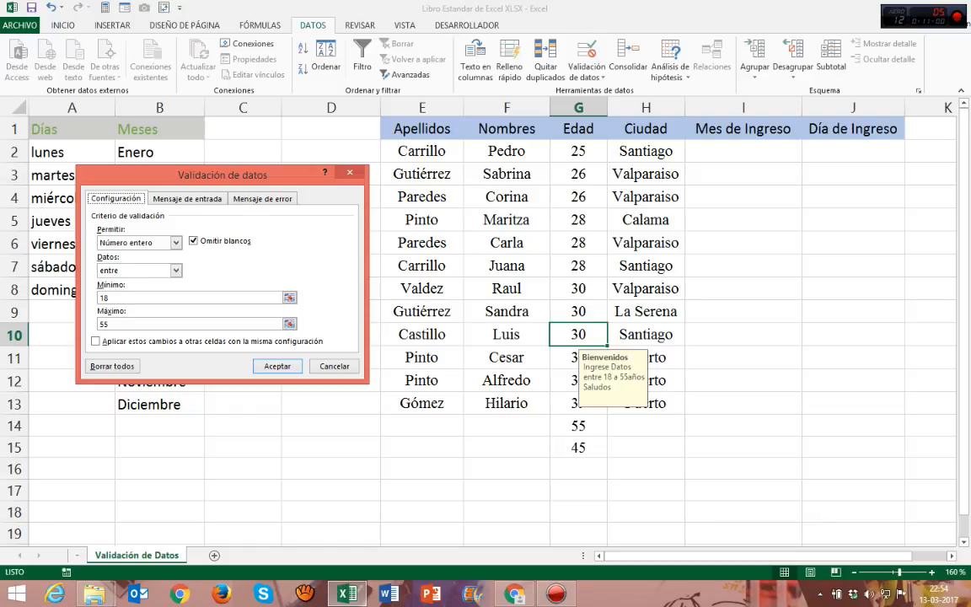
click(176, 242)
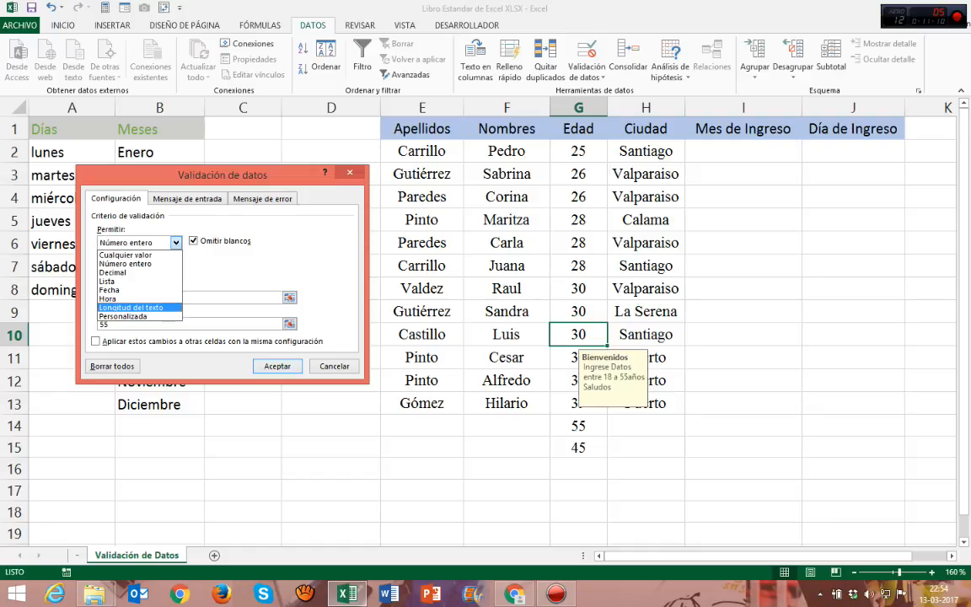
key(Escape)
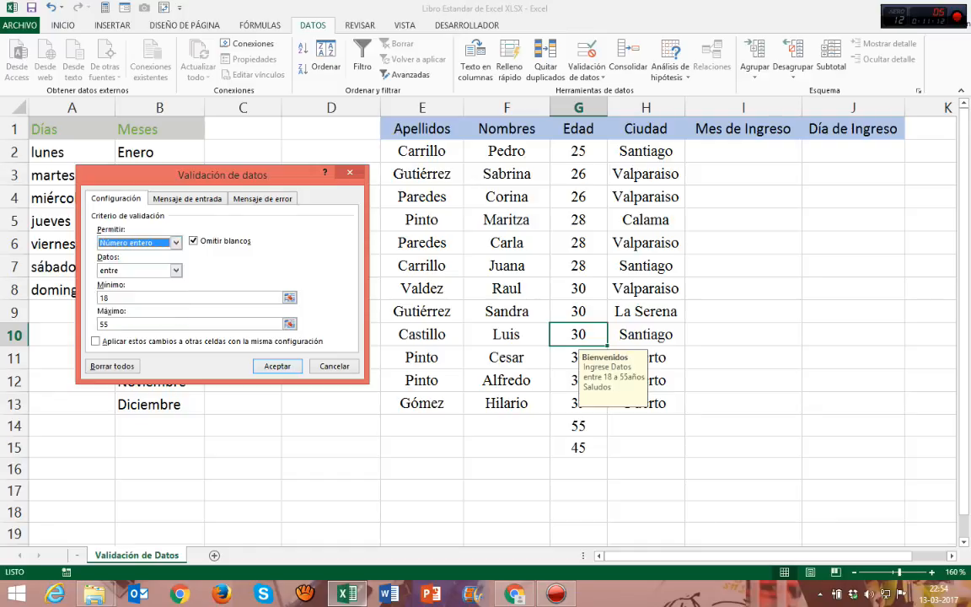
click(277, 366)
Step: Select the Mes de Ingreso cells I2:I14, followed by the Día de Ingreso cells J2:J14, to show where lists are needed
click(742, 152)
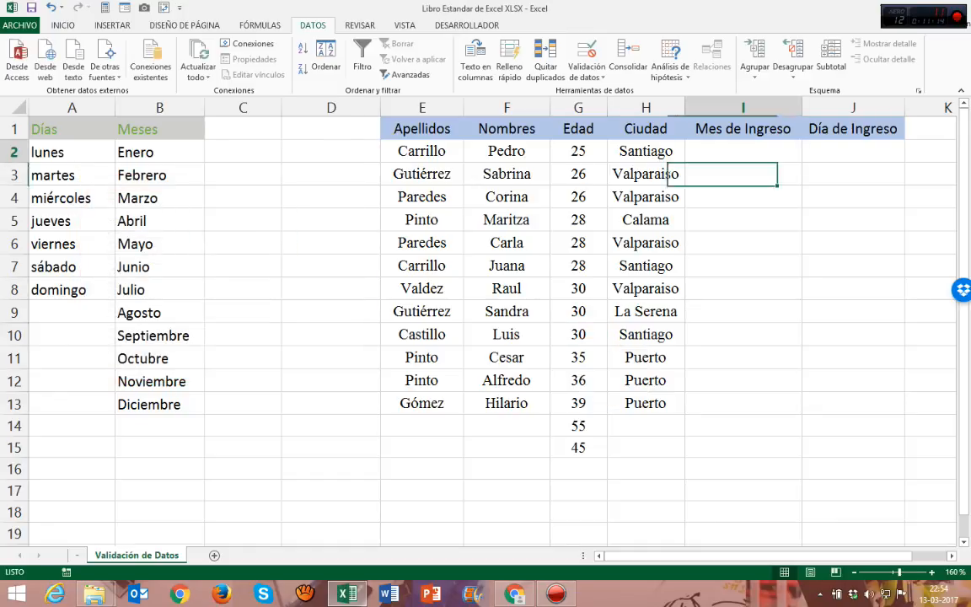
drag(578, 151, 578, 448)
drag(742, 151, 743, 197)
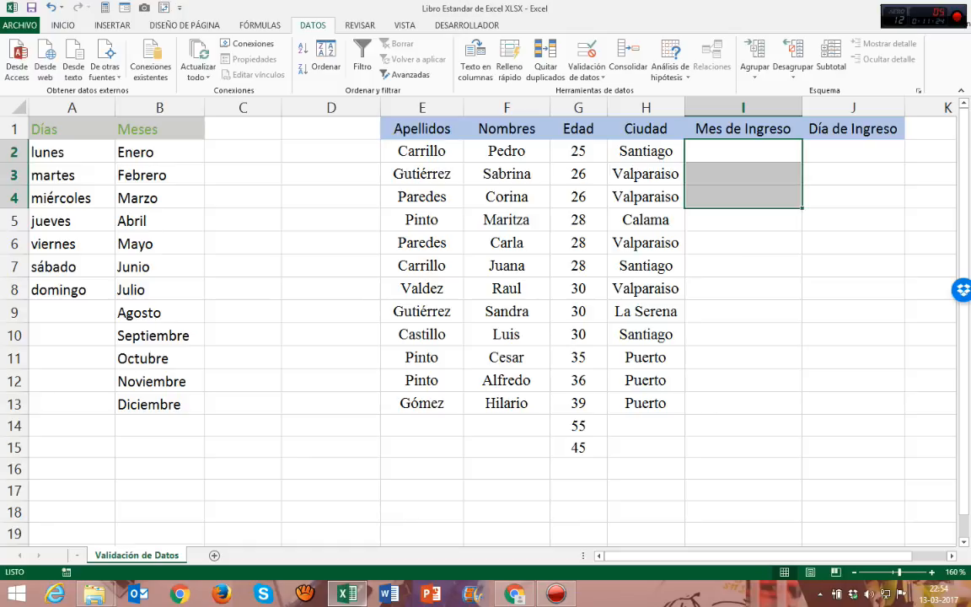
click(743, 220)
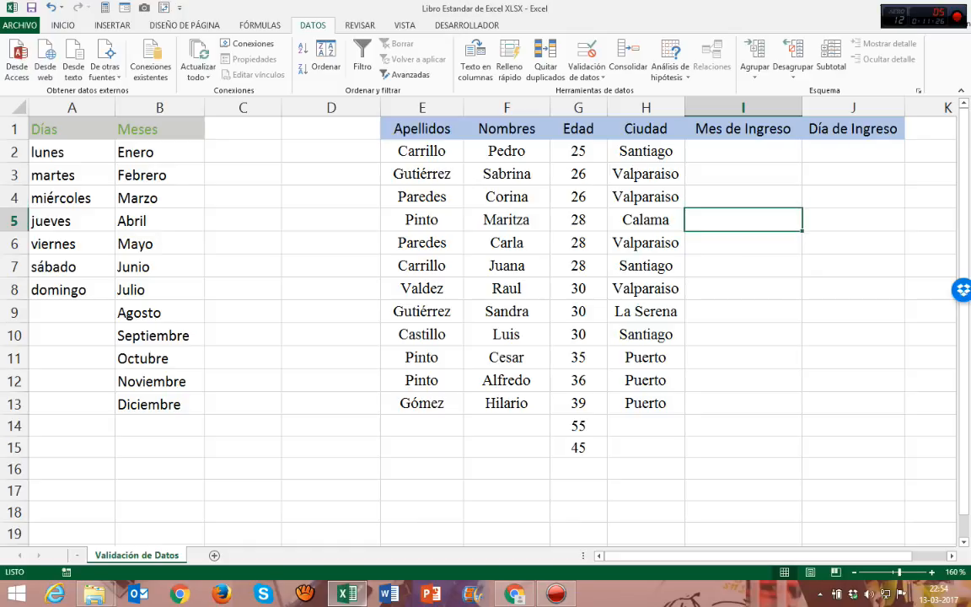
drag(743, 151, 743, 426)
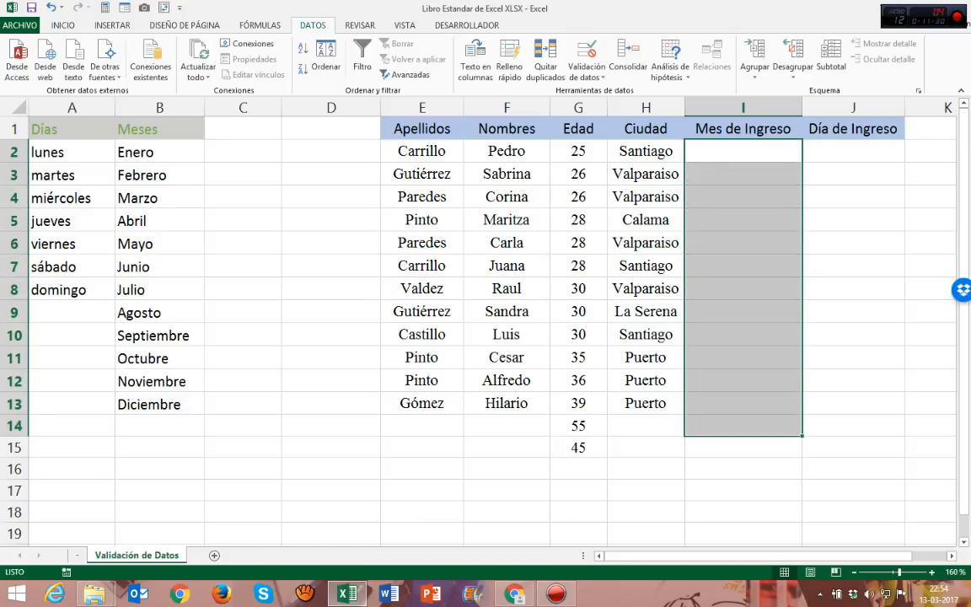
drag(853, 151, 853, 426)
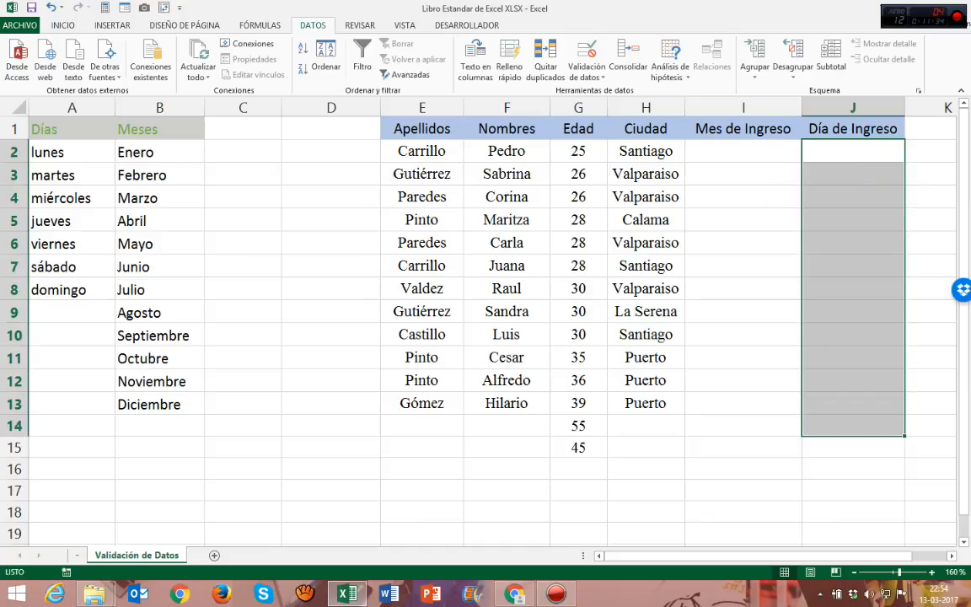
Step: Examine the definition of the existing name Meses in the name manager, including its comment and the range it refers to
click(260, 25)
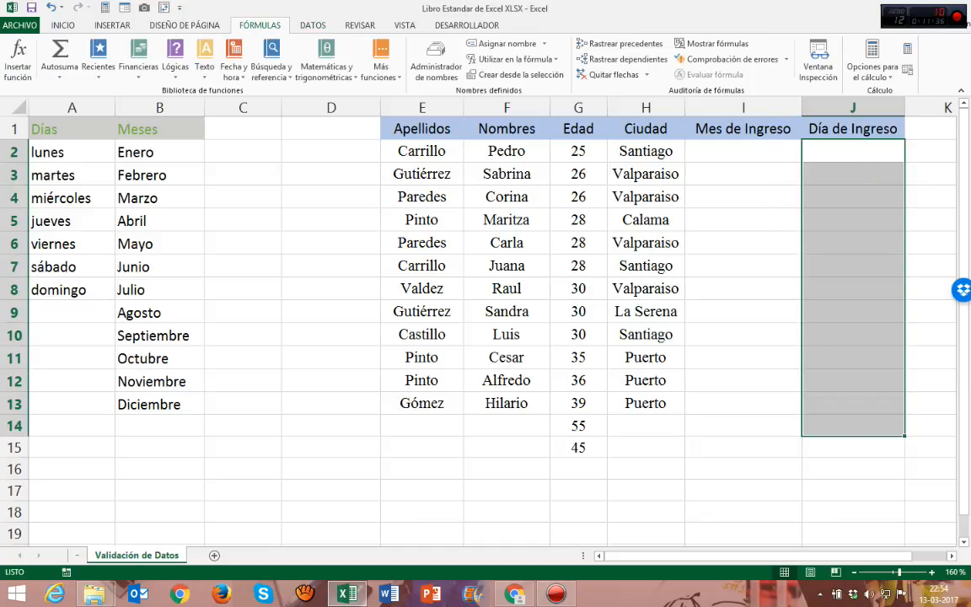
click(436, 65)
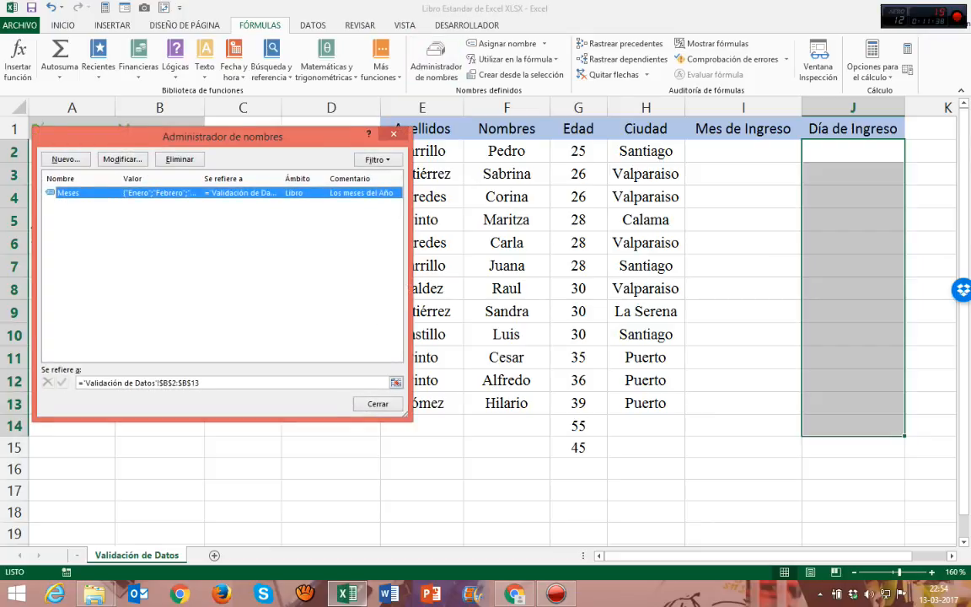
drag(254, 133, 678, 129)
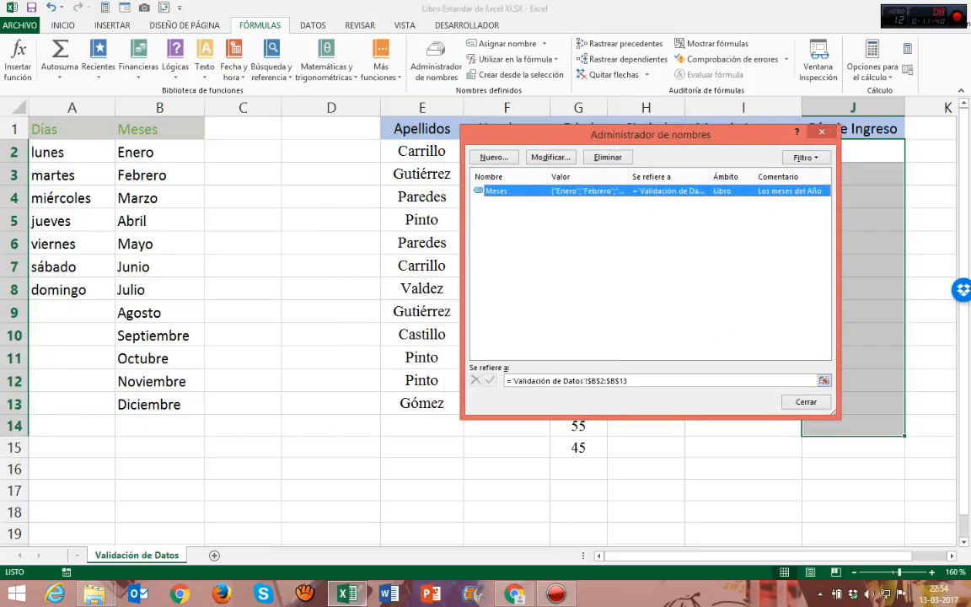
click(550, 157)
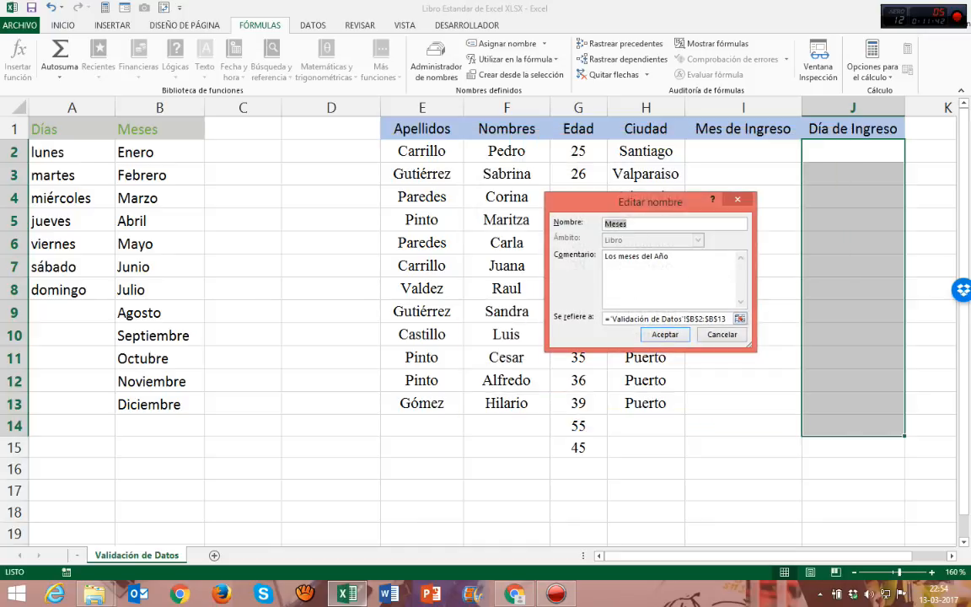
click(726, 318)
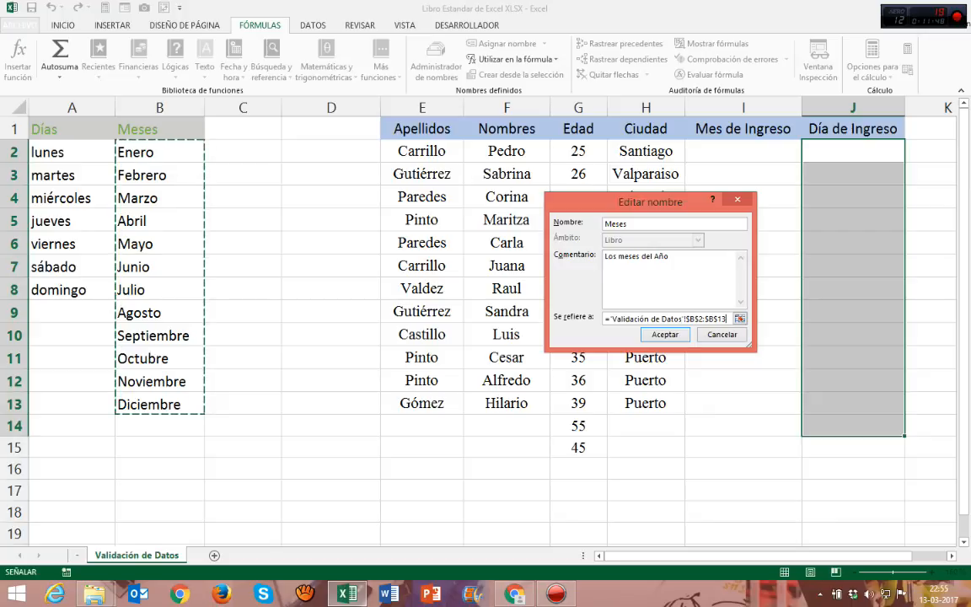
click(630, 225)
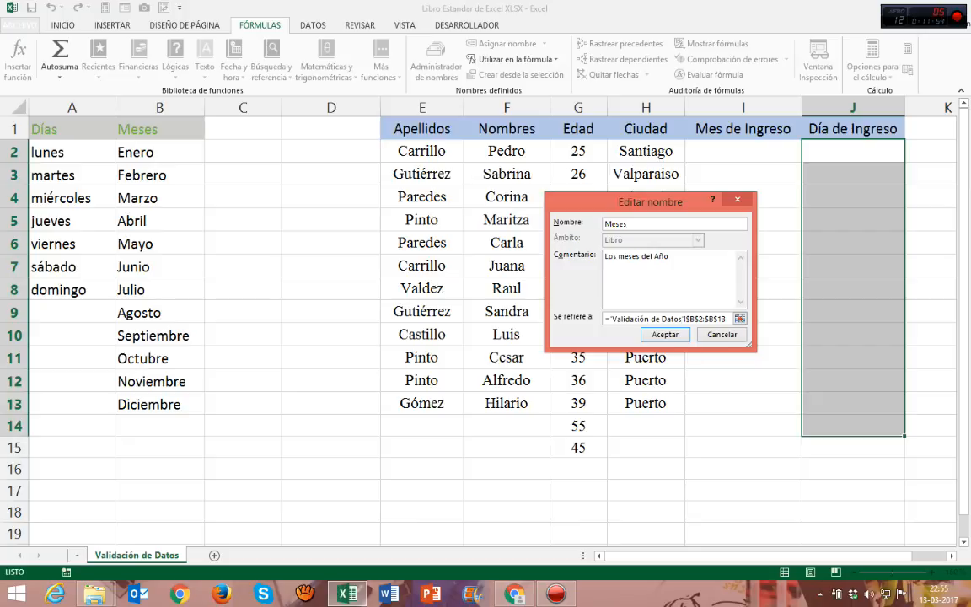
key(Return)
Step: Create a new workbook-scoped name "Día" with the comment "Dato de día"
click(494, 158)
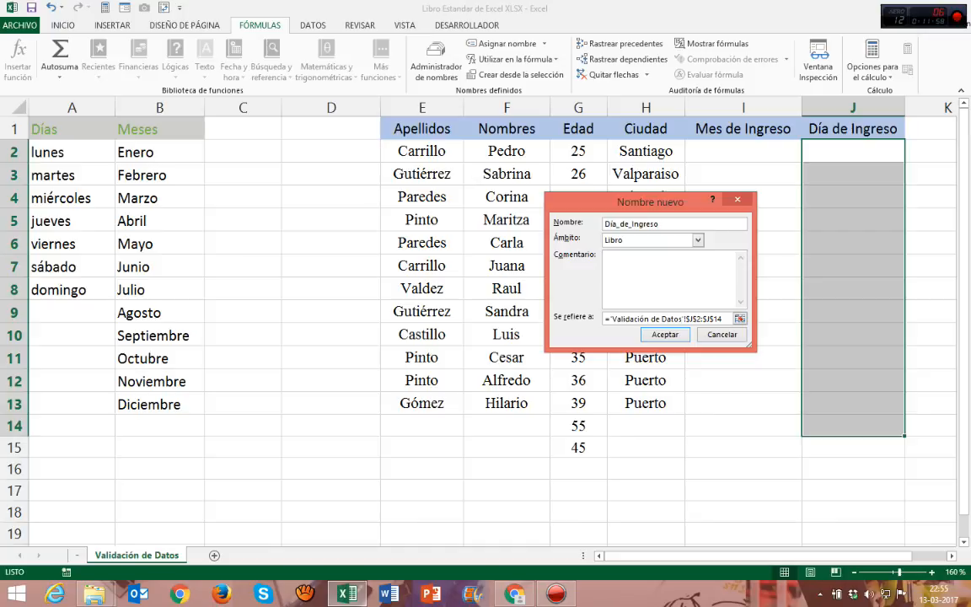
text(Dia)
key(BackSpace)
key(BackSpace)
text(ia)
click(606, 256)
text(Dato de día)
Step: Make the new name refer to the weekdays in $A$2:$A$8 of the Validación de Datos sheet and save it
click(727, 318)
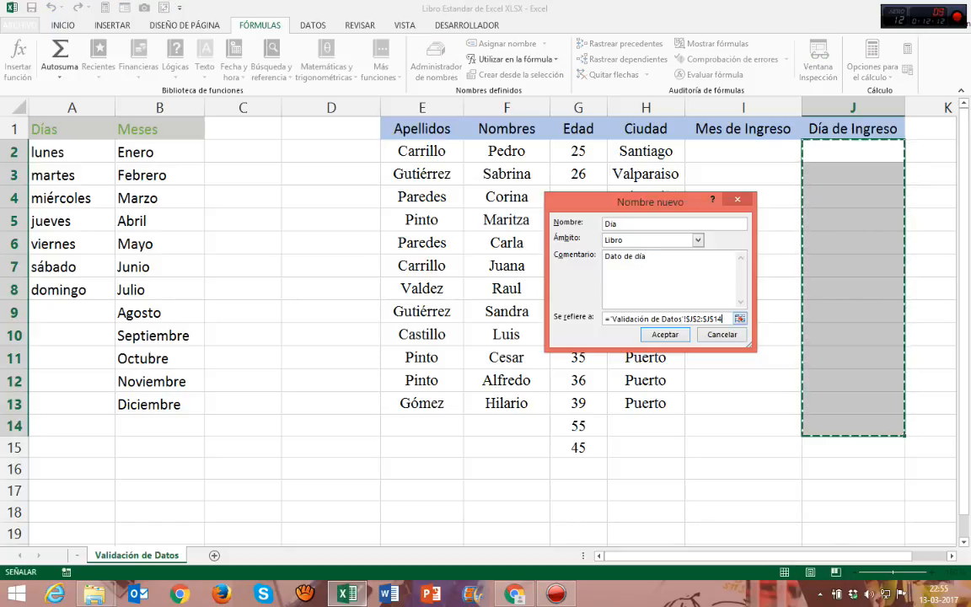
click(740, 319)
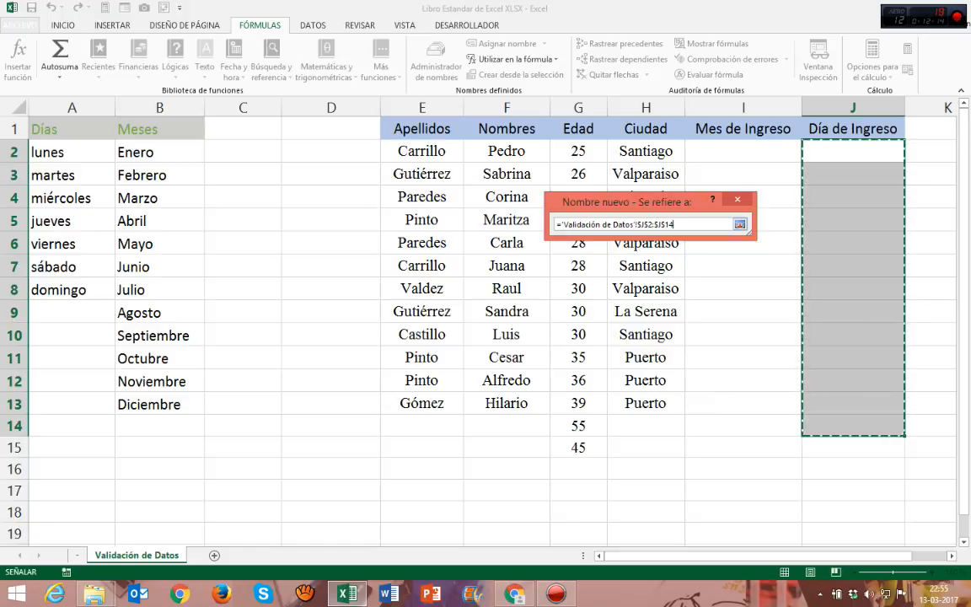
drag(675, 225, 555, 225)
key(BackSpace)
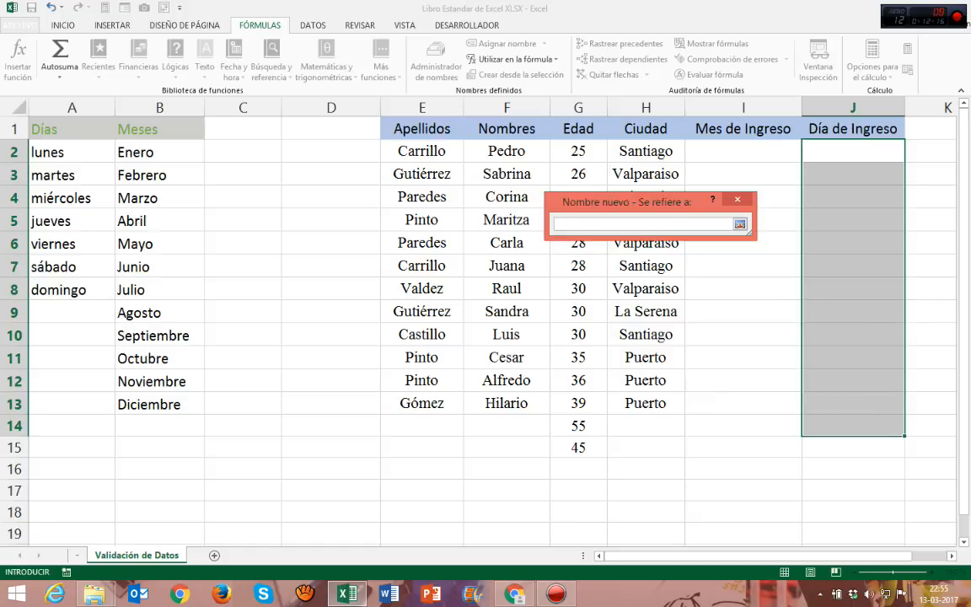
drag(71, 151, 105, 295)
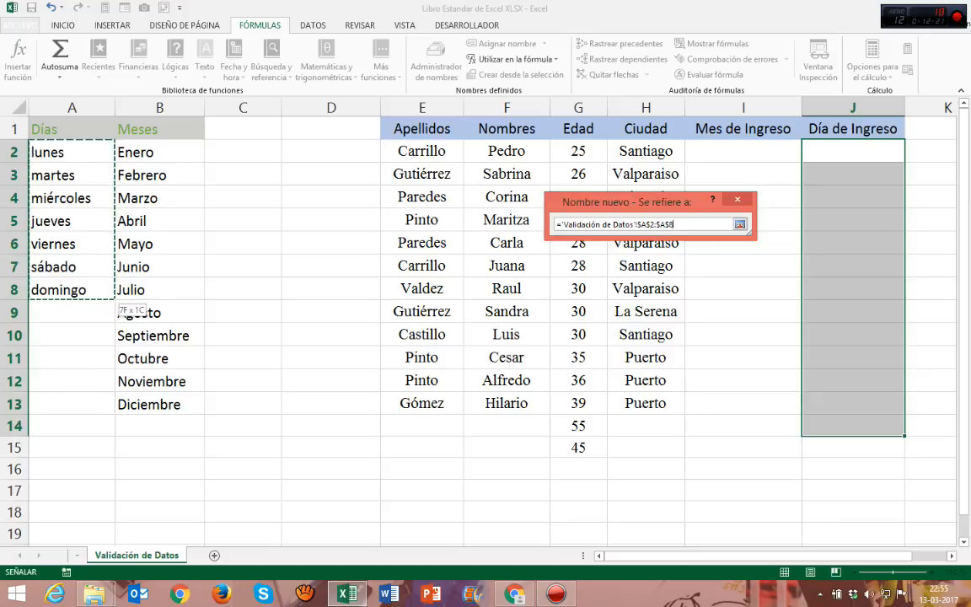
key(Return)
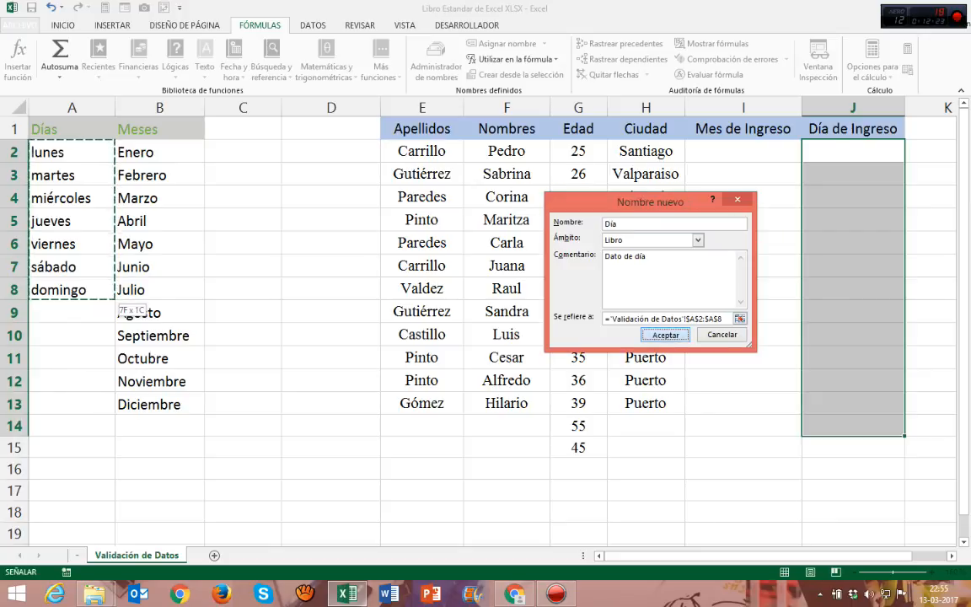
key(Return)
Step: Compare the ranges of the names Día and Meses in the name manager, and close it
click(548, 245)
click(499, 202)
click(499, 191)
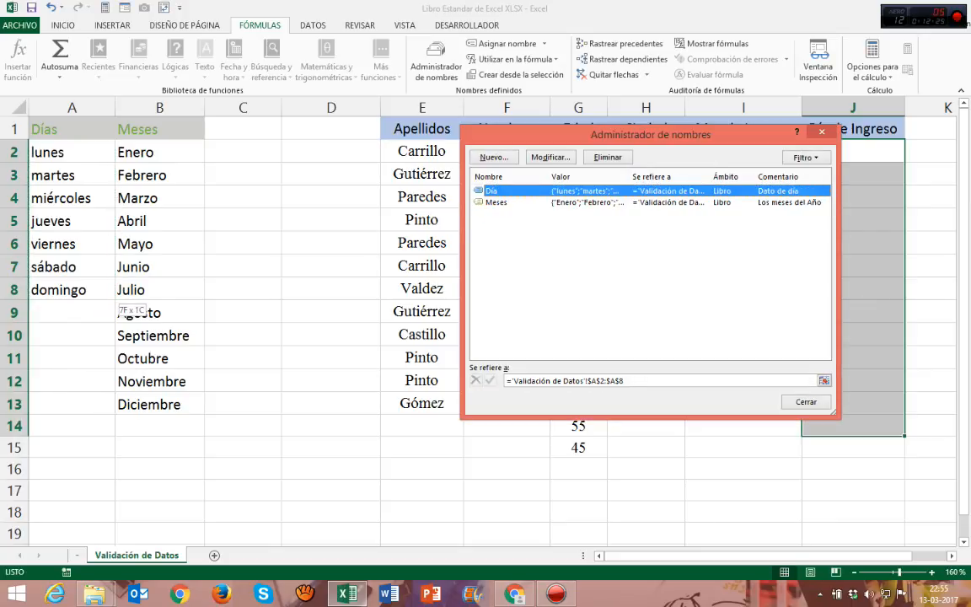
click(500, 202)
click(499, 191)
click(499, 202)
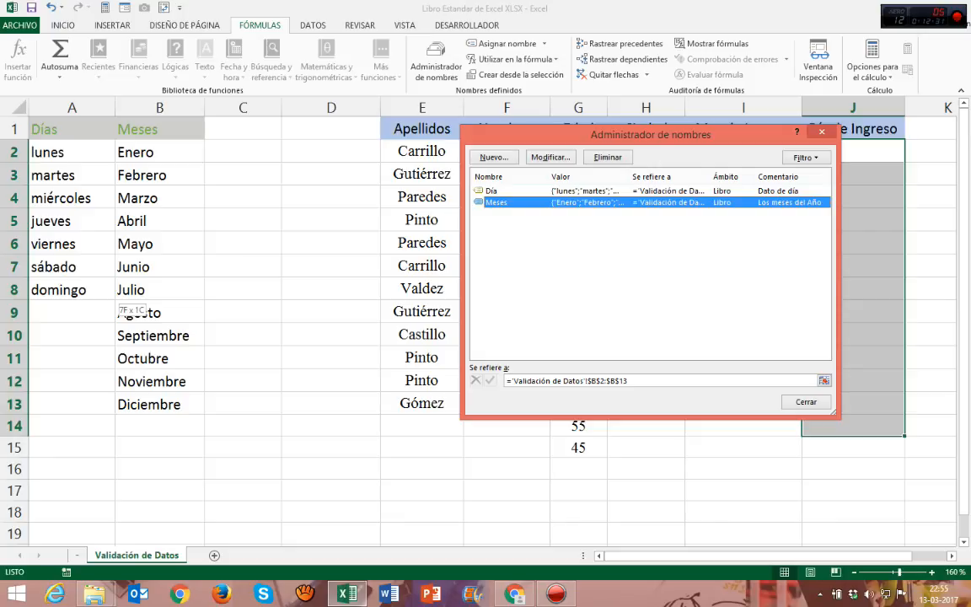
click(499, 192)
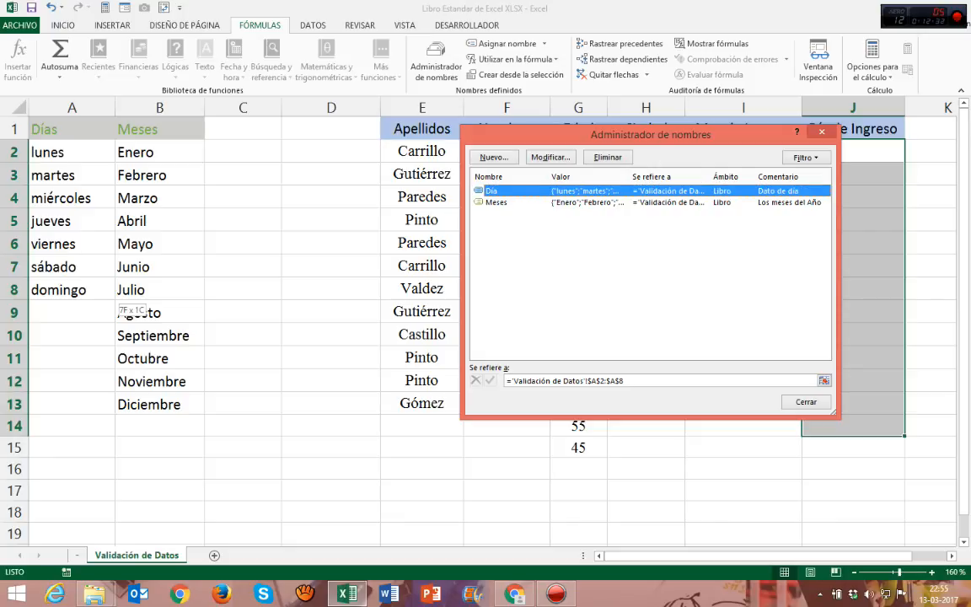
click(500, 202)
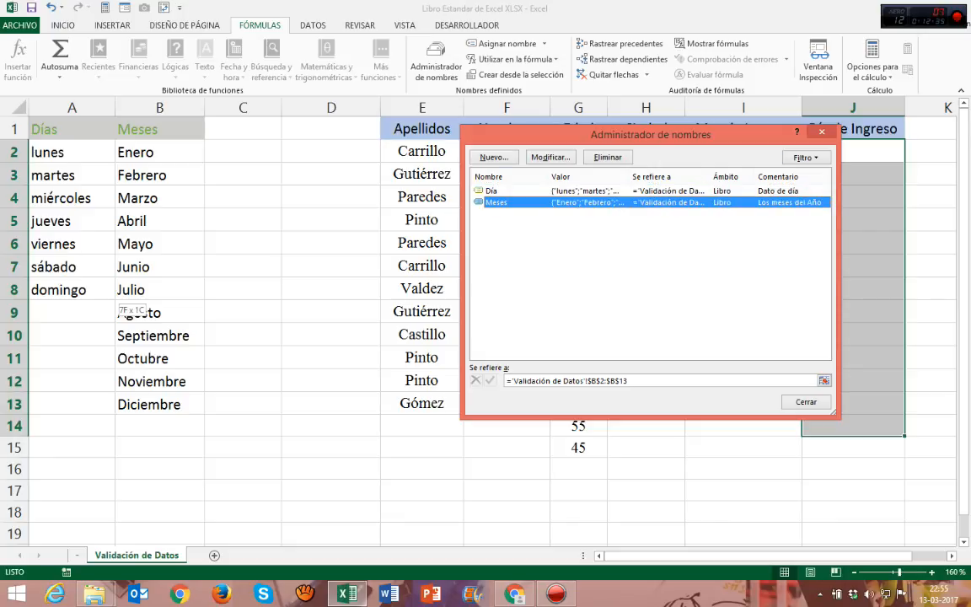
key(Escape)
click(507, 197)
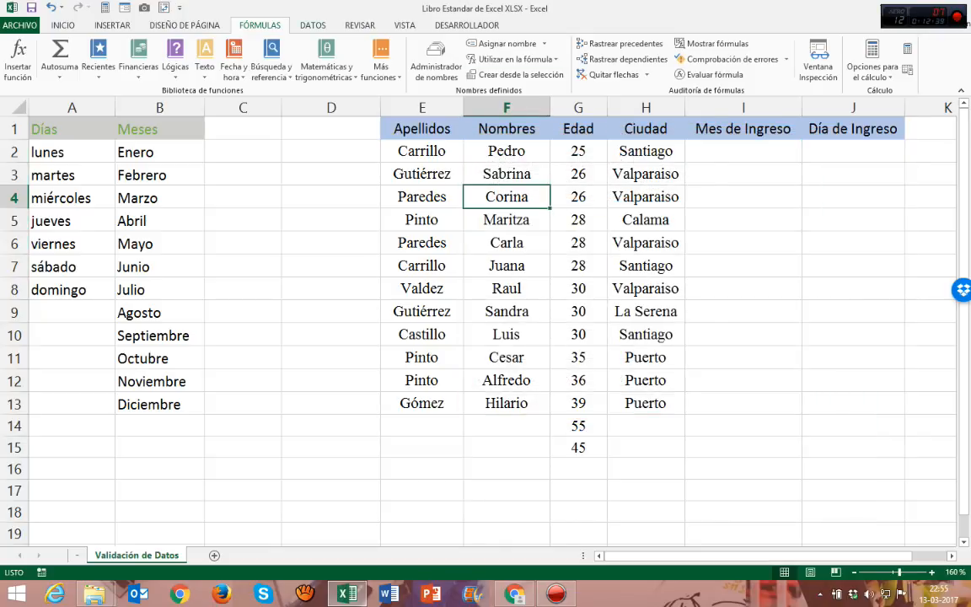
Step: Open data validation for the Mes de Ingreso cells I2:I15 and allow only values from a Lista
click(313, 26)
drag(742, 152, 743, 447)
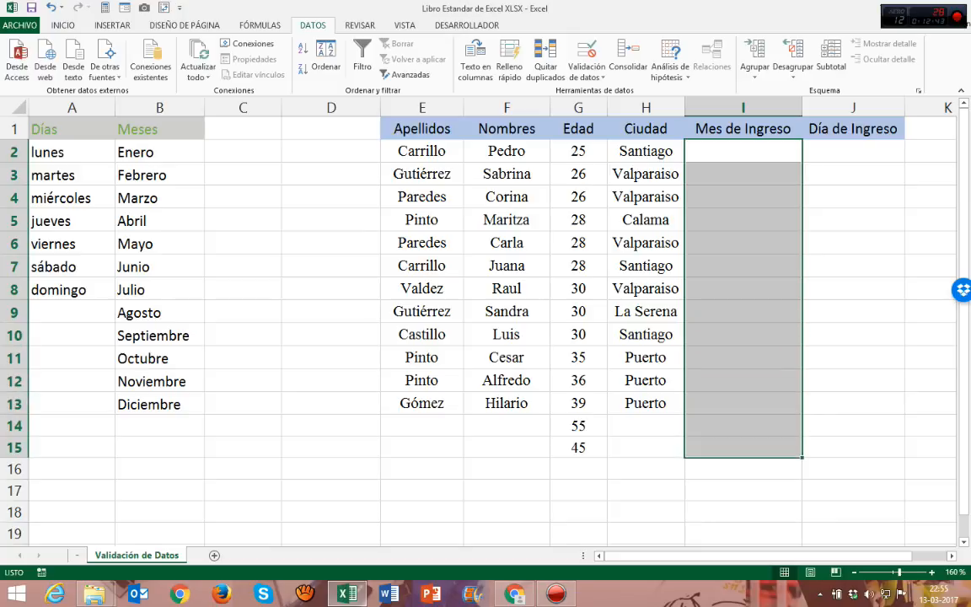
click(587, 71)
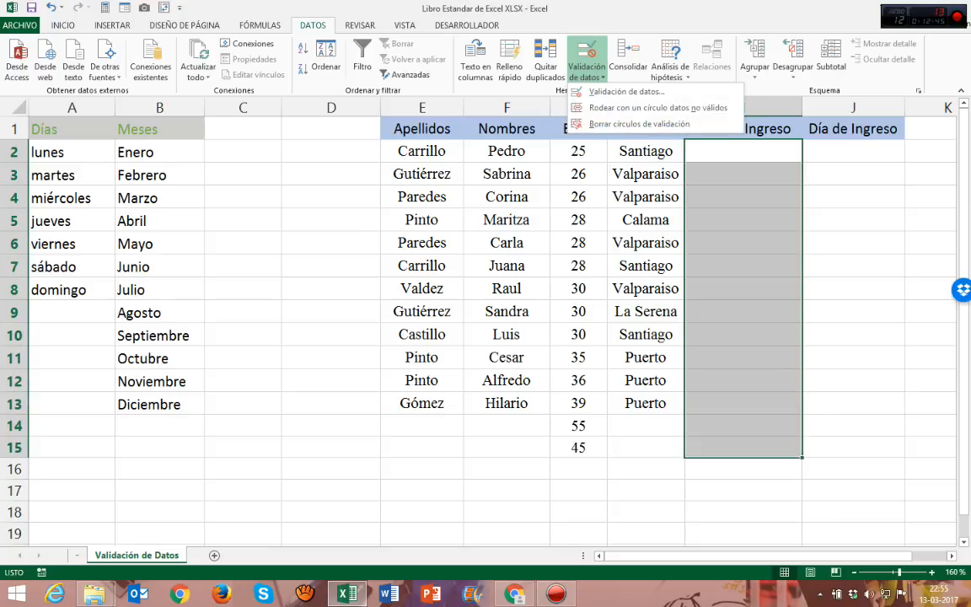
click(582, 82)
drag(592, 177, 254, 194)
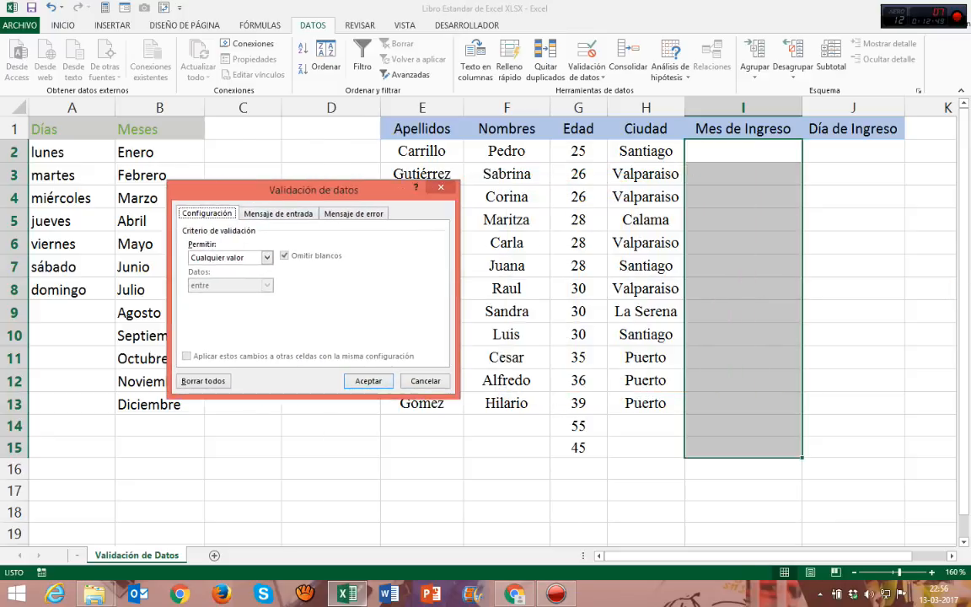
click(267, 258)
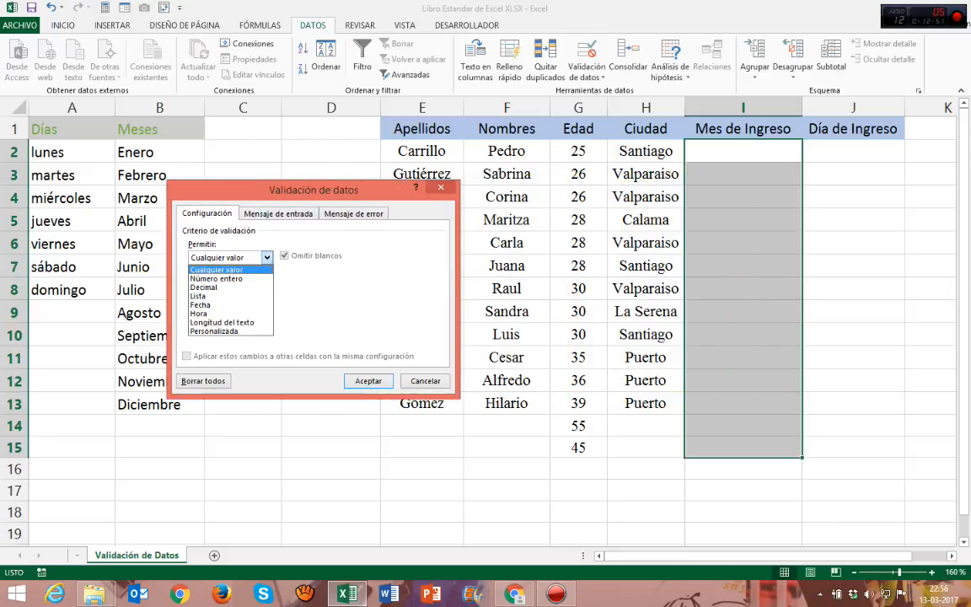
click(199, 296)
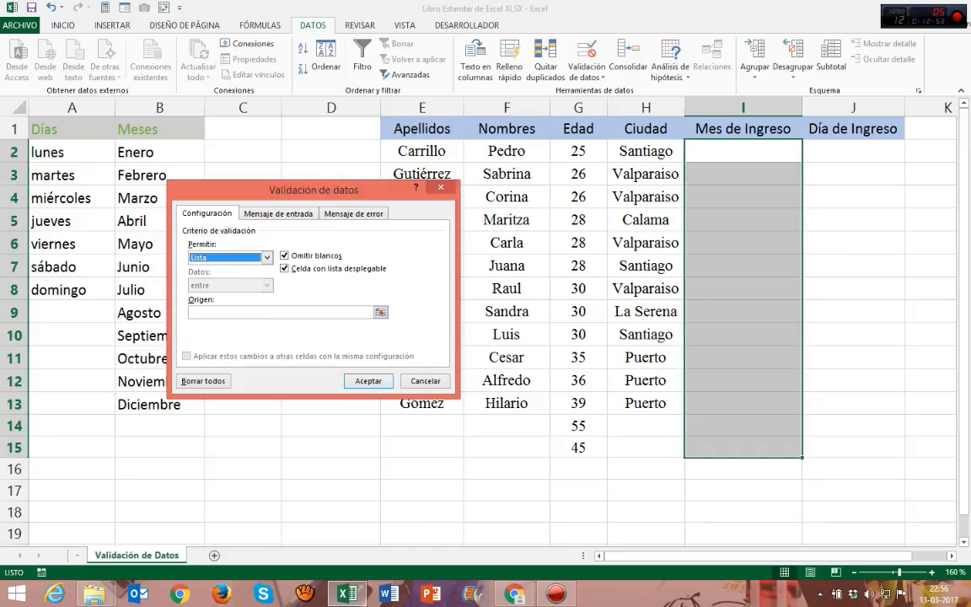
drag(360, 195, 403, 165)
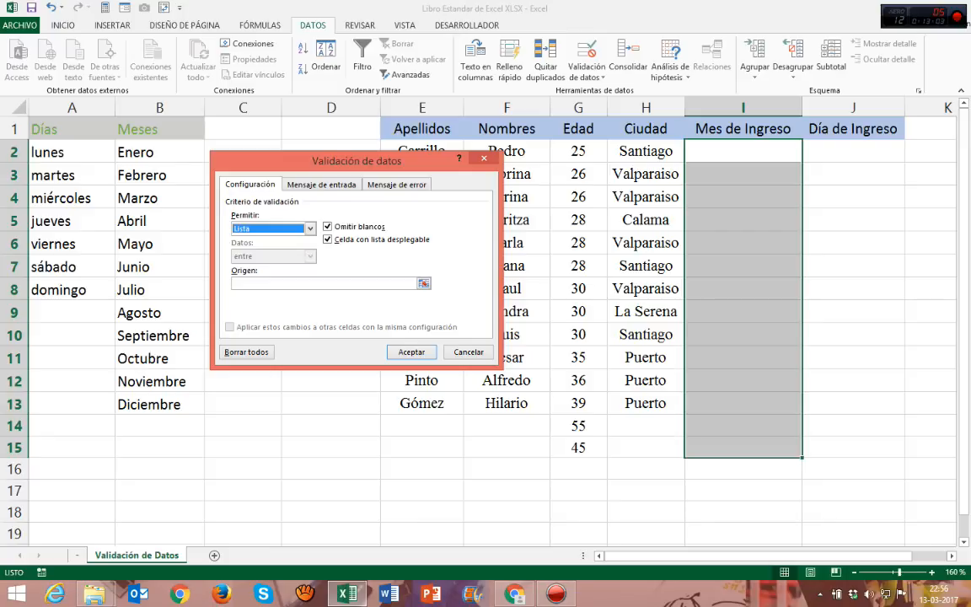
Step: Set the list's origin to =Meses and apply the validation to the Mes de Ingreso cells
click(309, 284)
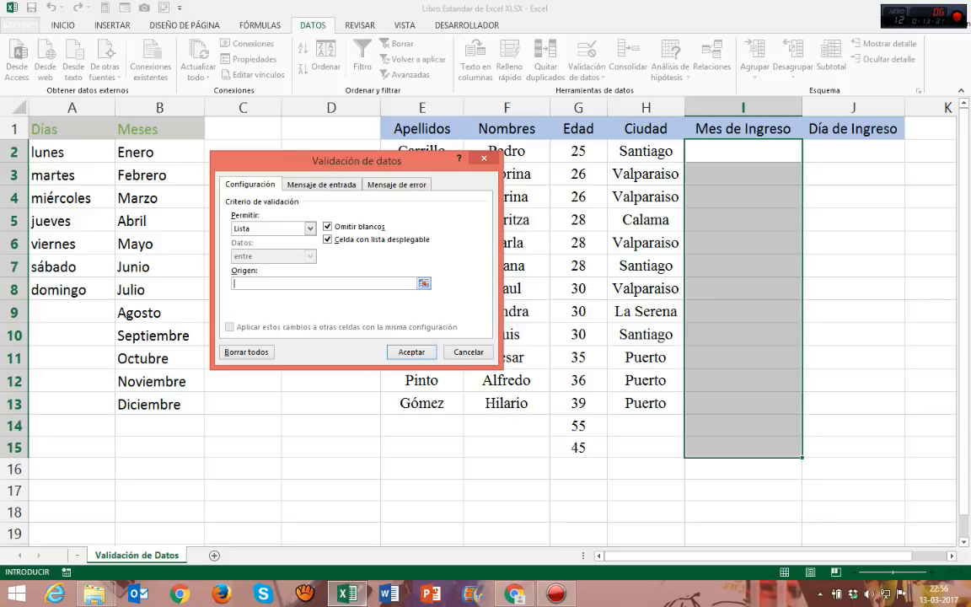
text(=)
text(Meses)
key(Return)
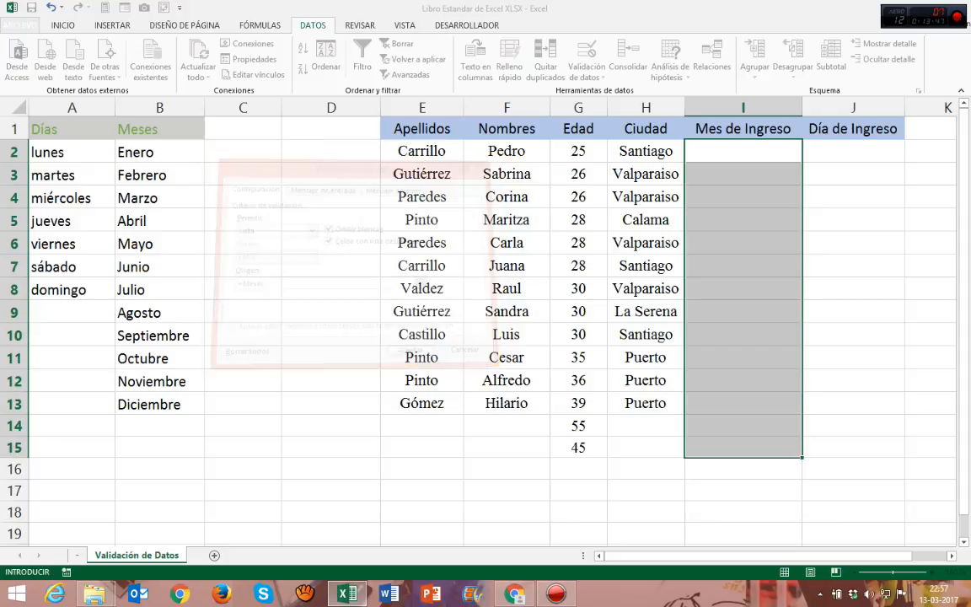
Step: Choose Febrero from the validation list as the Mes de Ingreso in cell I2
click(742, 174)
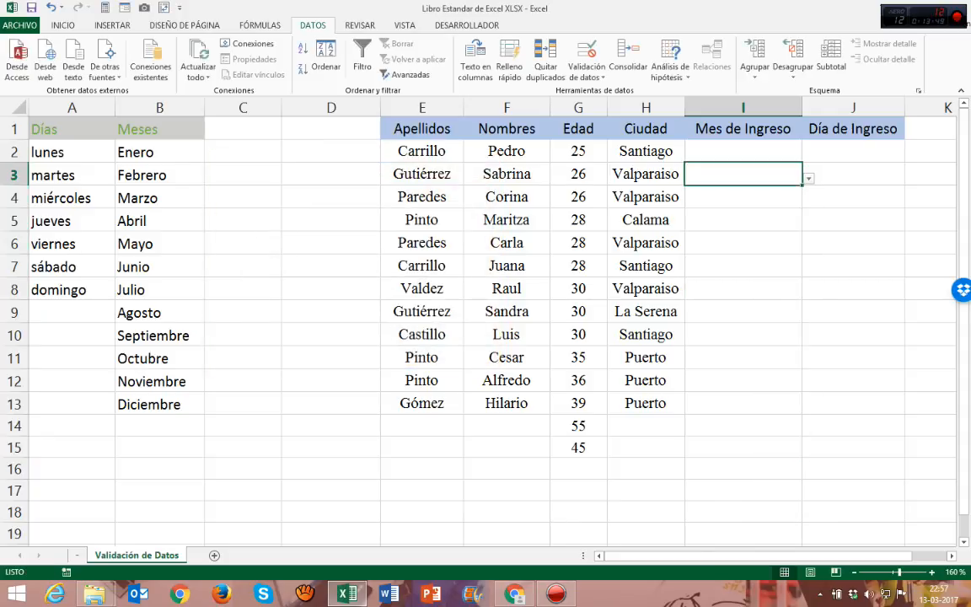
click(742, 151)
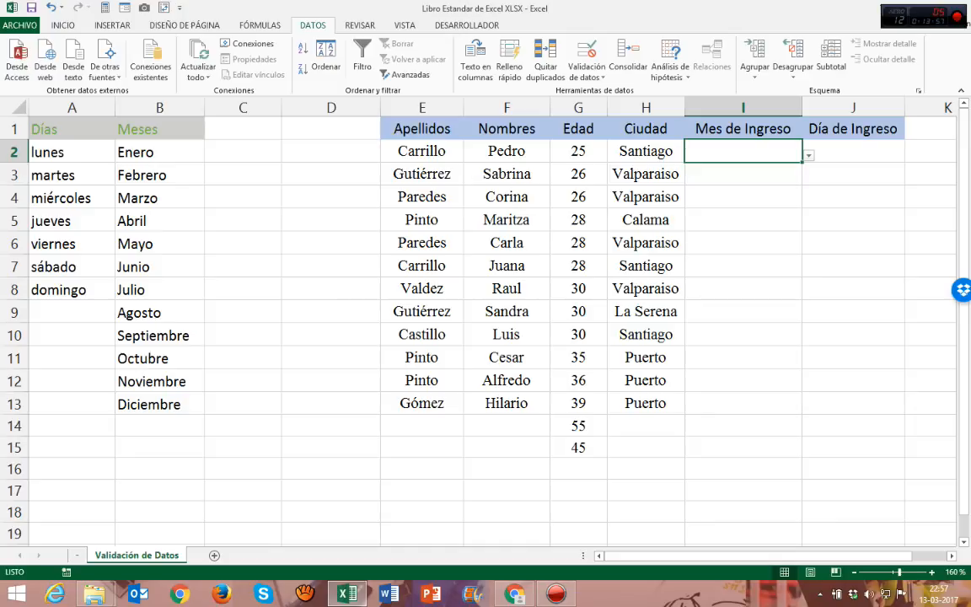
click(808, 156)
mouse_move(805, 202)
mouse_down()
mouse_move(805, 235)
mouse_move(805, 202)
mouse_up()
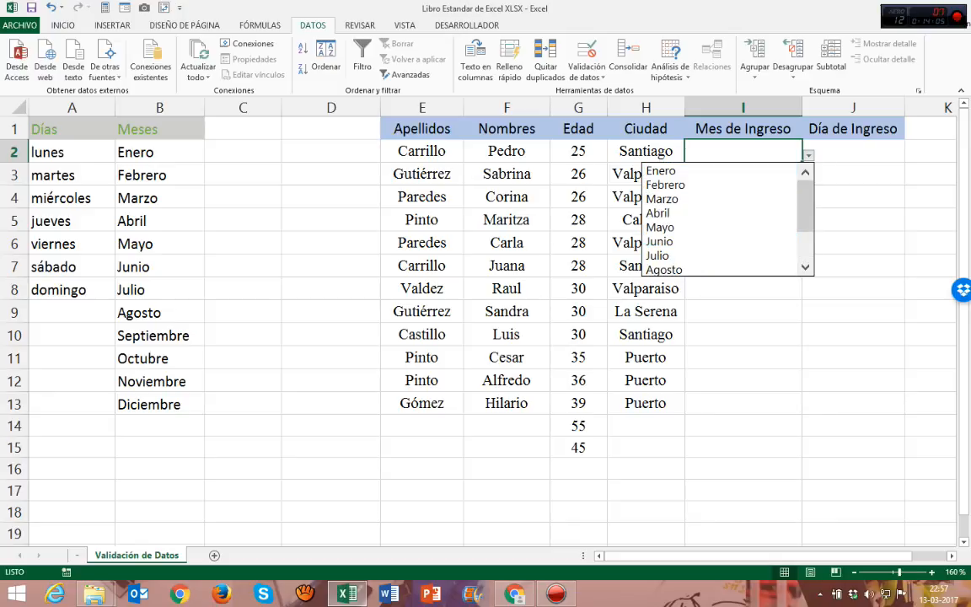
mouse_move(805, 201)
mouse_down()
mouse_move(805, 233)
mouse_move(806, 199)
mouse_up()
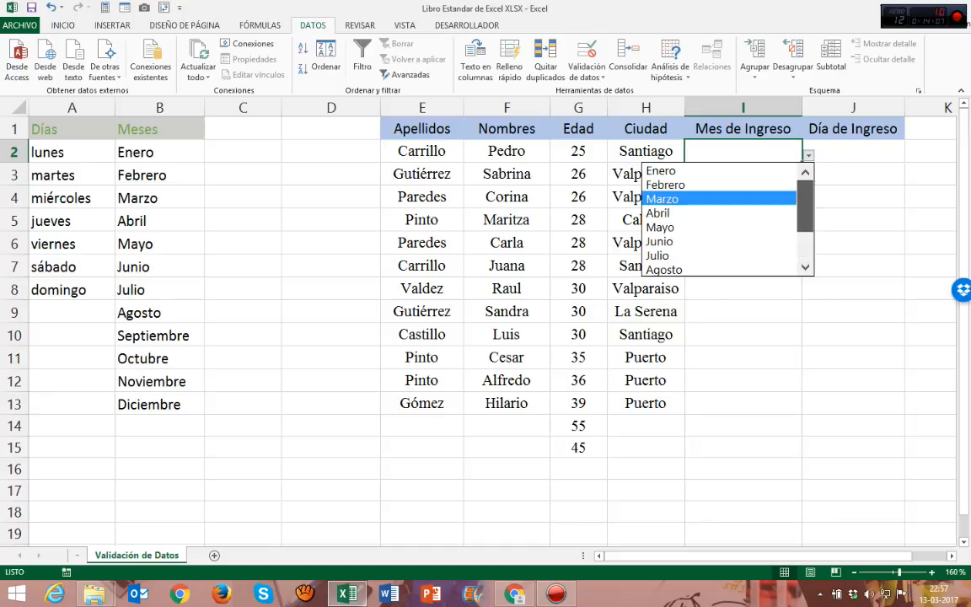
click(695, 184)
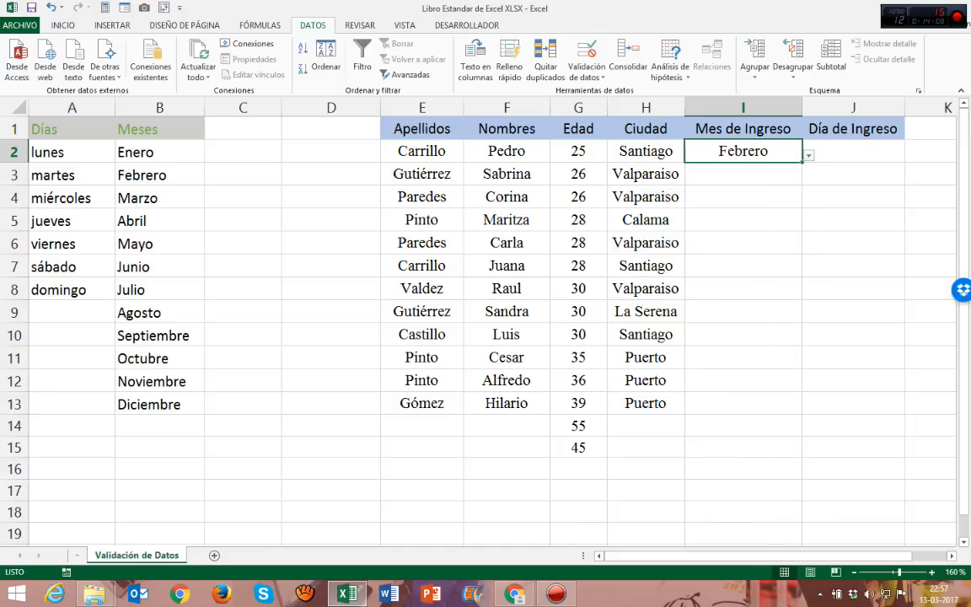
Step: Choose Mayo in I3 and Abril in I4 from the month validation list
key(Return)
key(alt+Down)
key(Down)
key(Down)
key(Down)
key(Down)
key(Return)
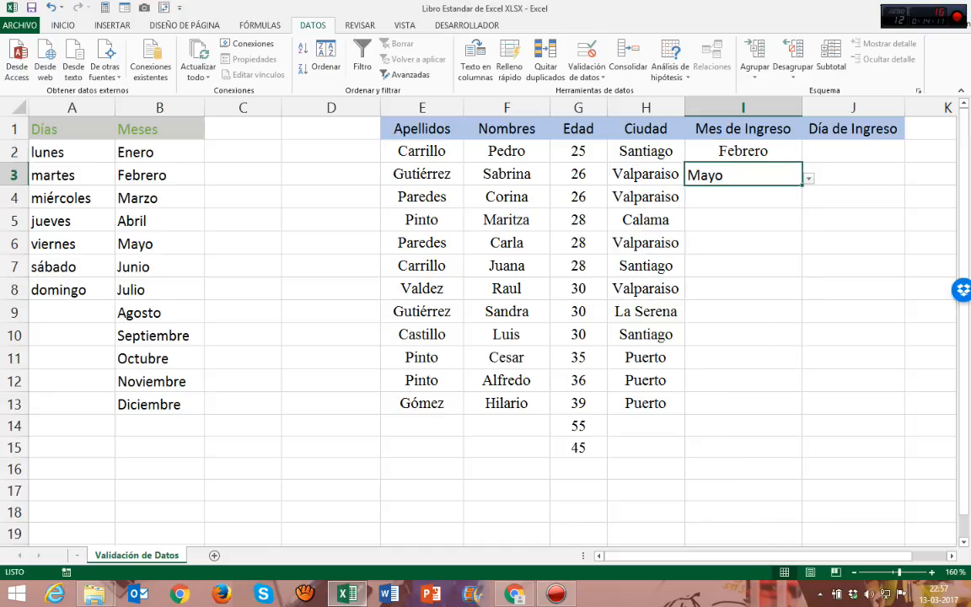
key(Return)
key(alt+Down)
key(Down)
key(Down)
key(Down)
key(Return)
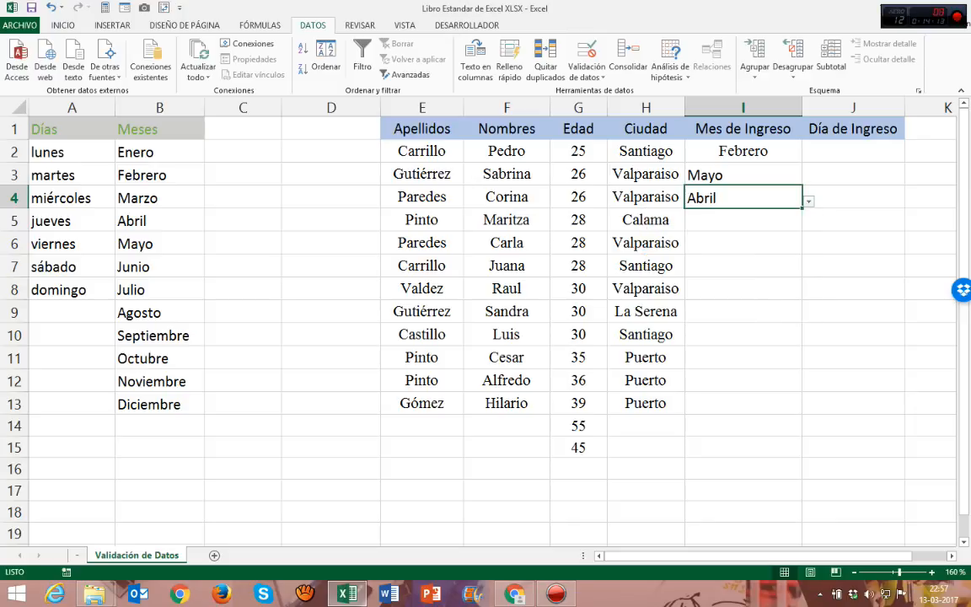
Step: Choose Junio from the month validation list for both I5 and I6
key(Return)
key(alt+Down)
key(Down)
key(Down)
key(Down)
key(Down)
key(Down)
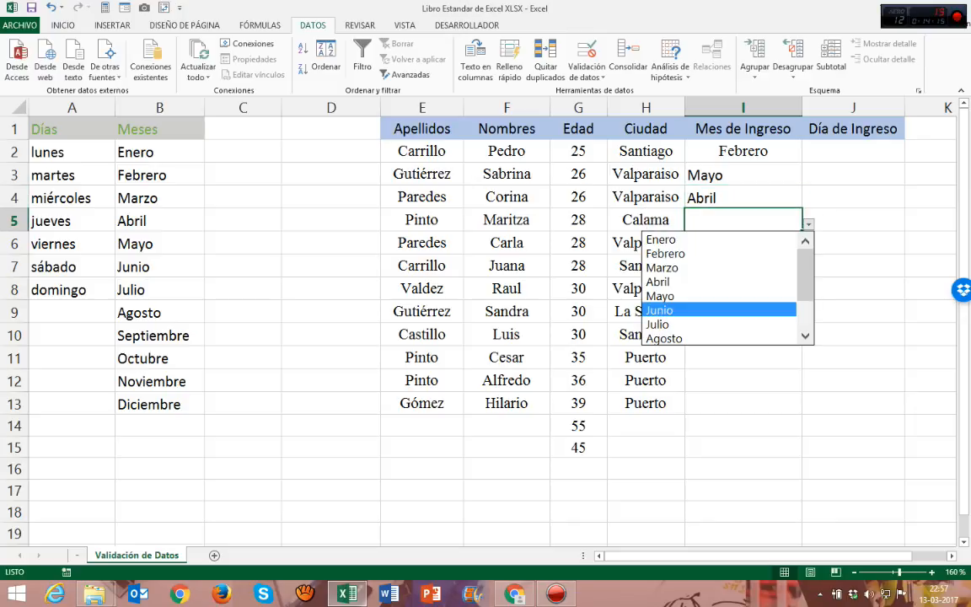
key(Return)
key(Return)
key(alt+Down)
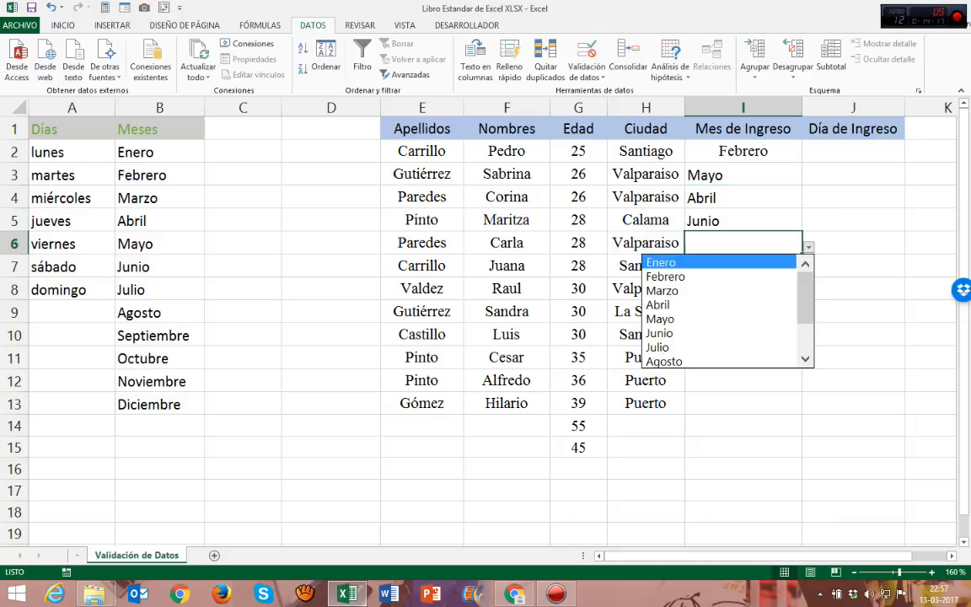
key(Down)
key(Down)
key(Down)
key(Down)
key(Down)
key(Return)
key(Return)
key(Return)
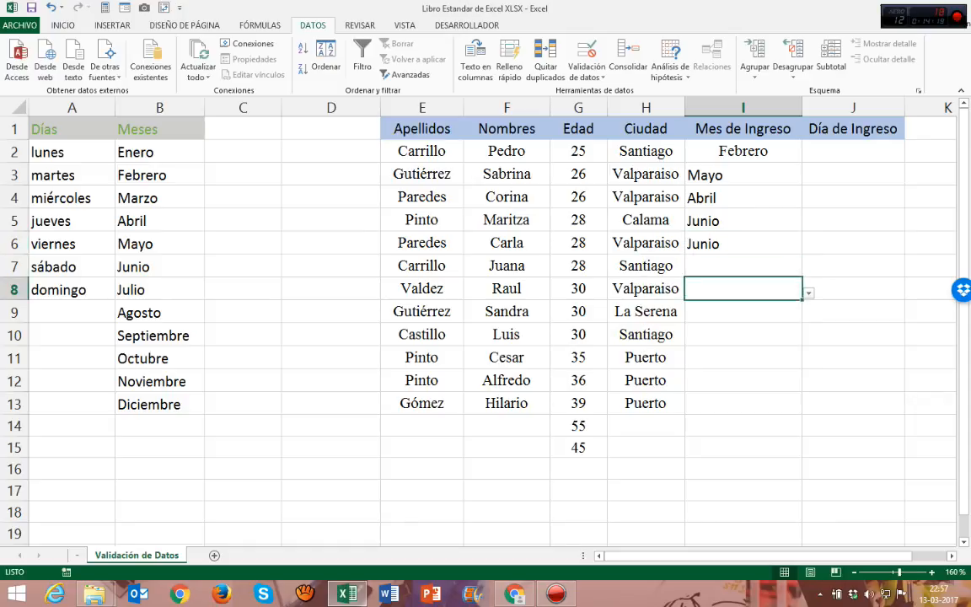
Step: Choose Agosto in I8 and Mayo in I7 from the month validation list
key(alt+Down)
click(675, 408)
click(742, 266)
key(alt+Down)
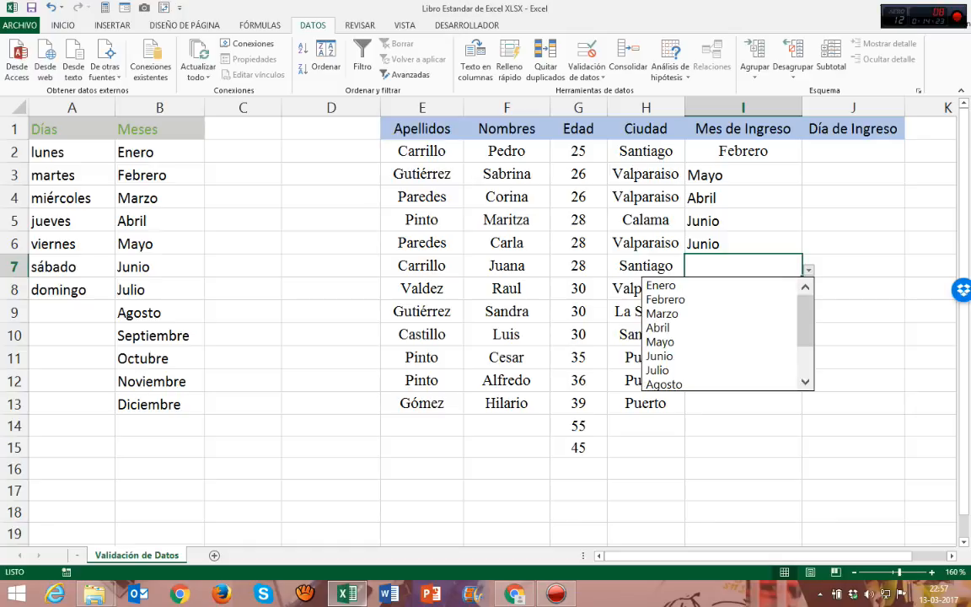
key(Down)
key(Down)
key(Down)
key(Down)
key(Down)
key(Return)
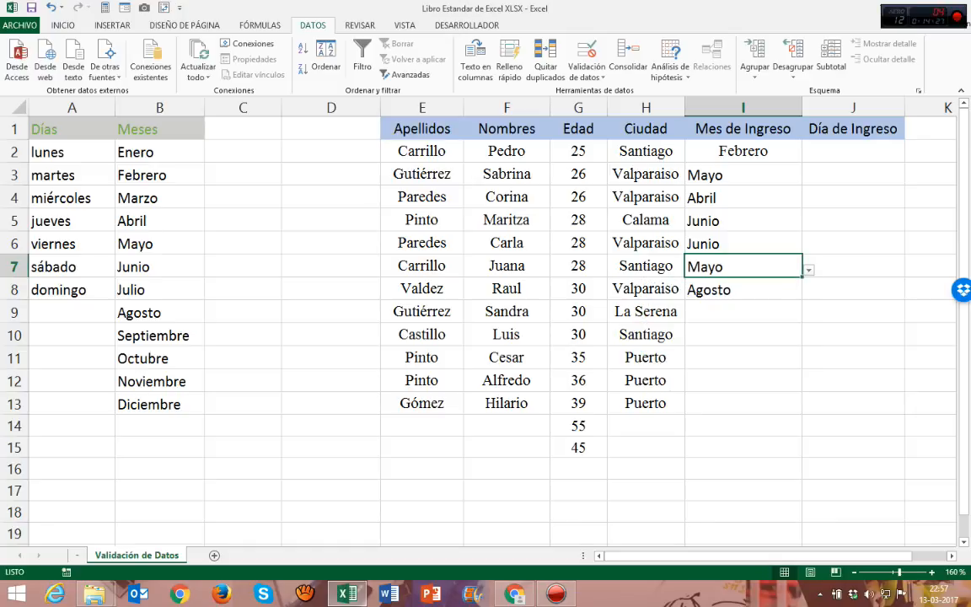
Step: Restrict the Día de Ingreso cells J2:J15 to a Lista validation with the origin =Día
drag(853, 152, 853, 448)
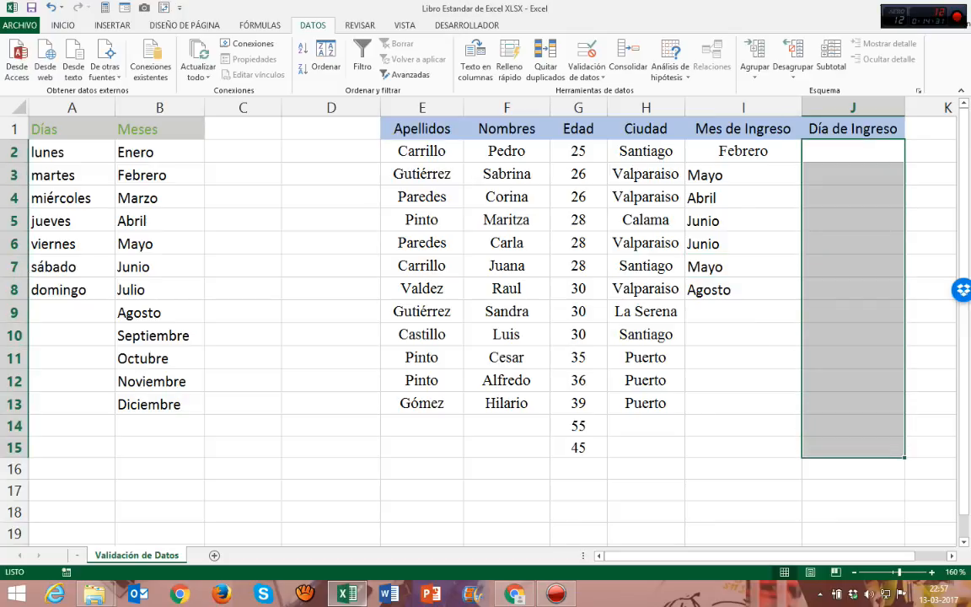
click(589, 74)
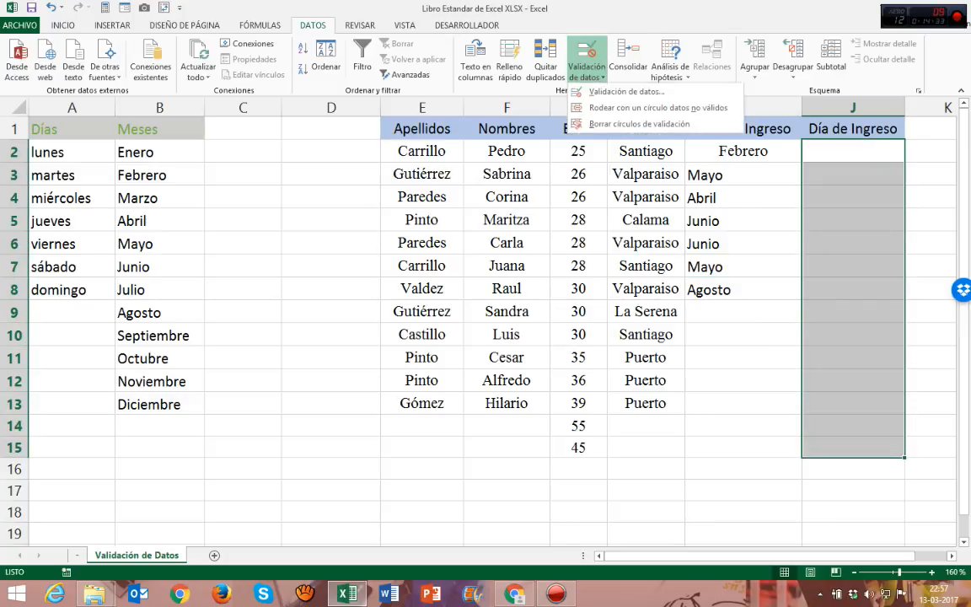
click(620, 91)
click(310, 228)
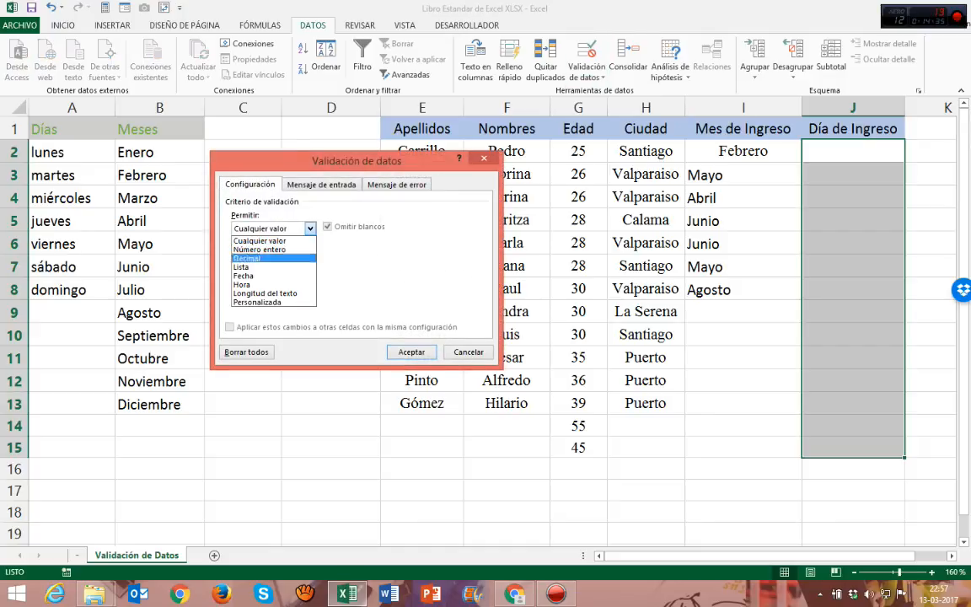
click(253, 268)
click(323, 285)
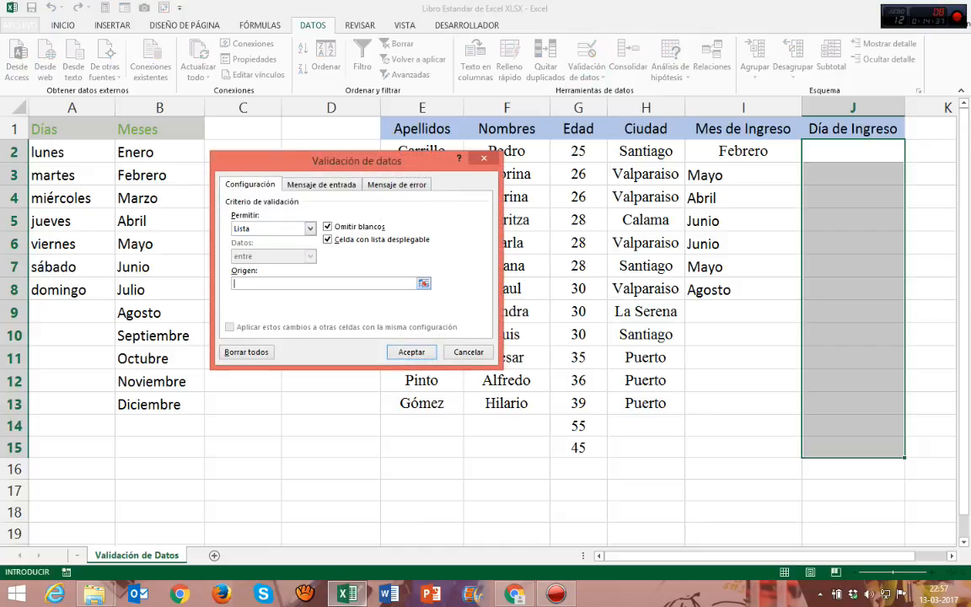
text(=Día)
click(411, 353)
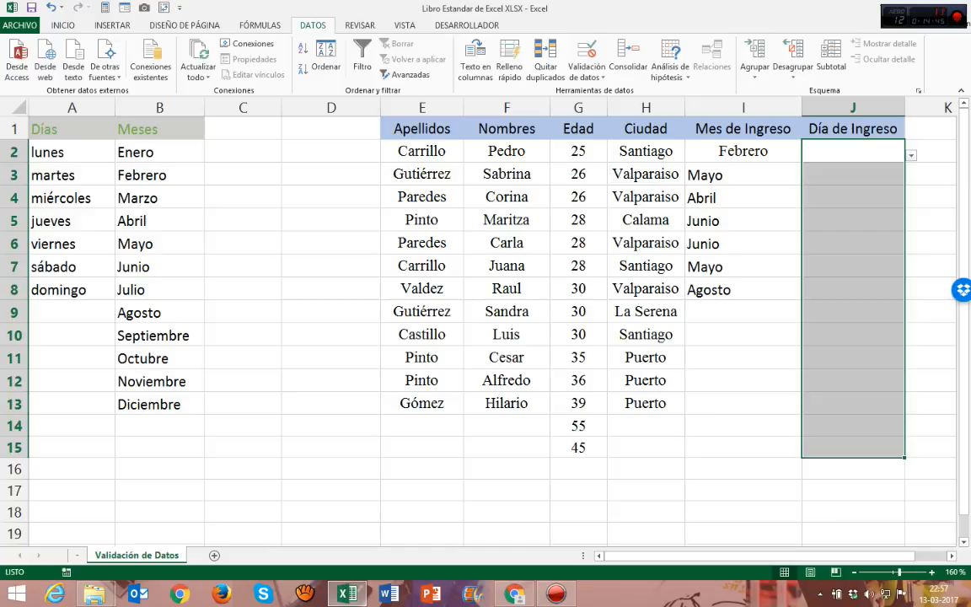
Step: Choose lunes in J2, martes in J3 and miércoles in J4 from the day validation list
click(911, 155)
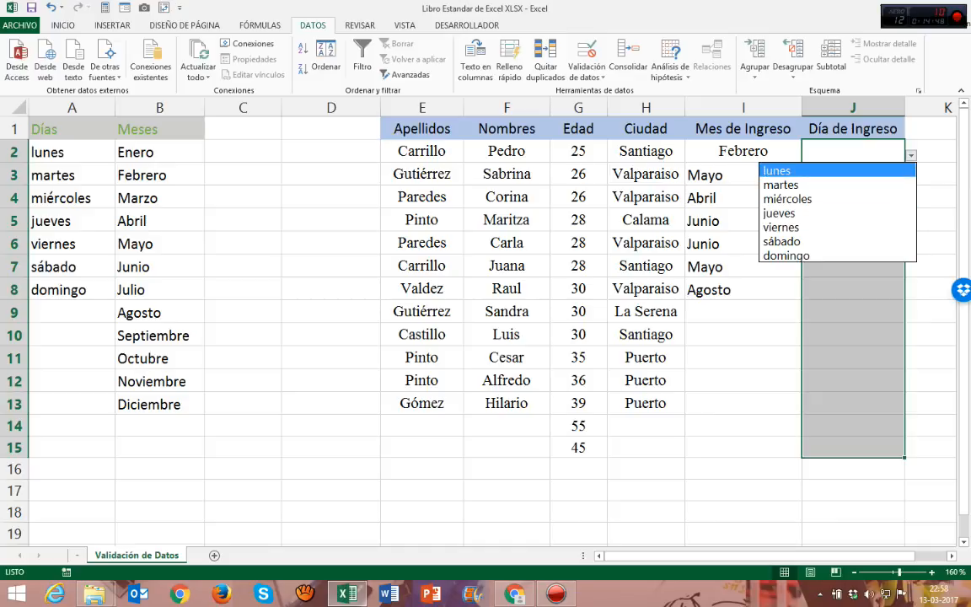
click(809, 171)
click(852, 176)
click(912, 179)
click(809, 209)
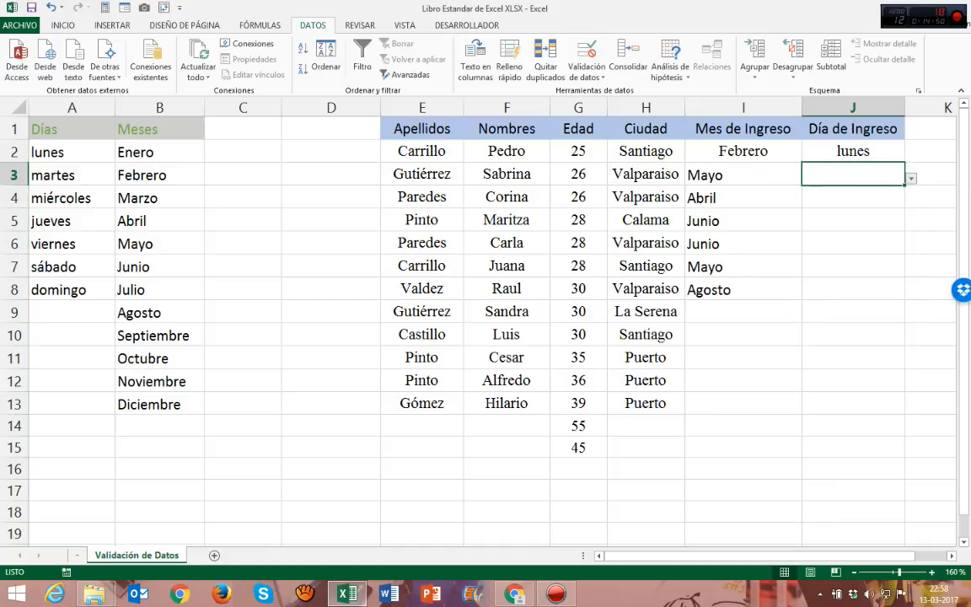
click(853, 198)
click(911, 201)
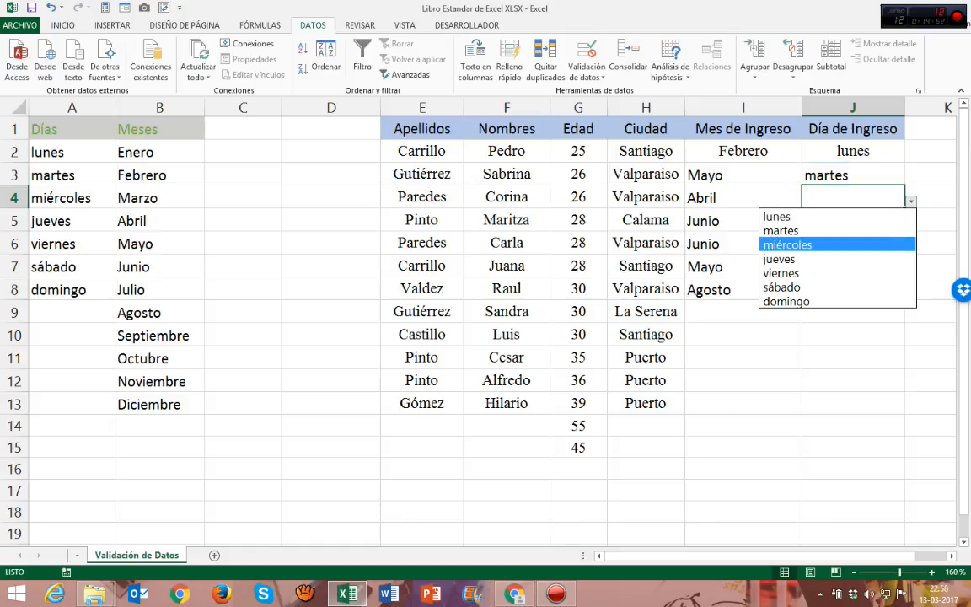
click(810, 245)
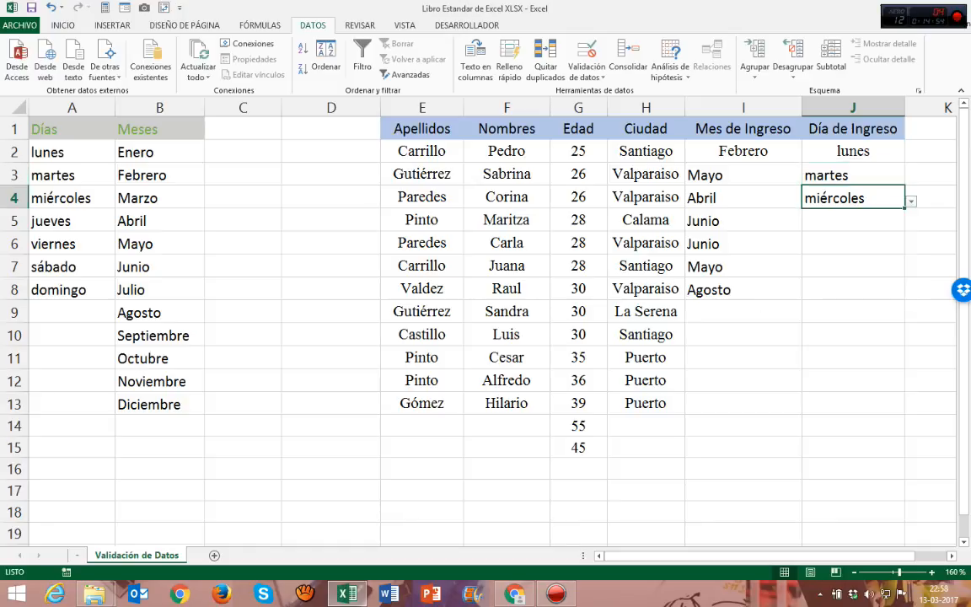
click(744, 289)
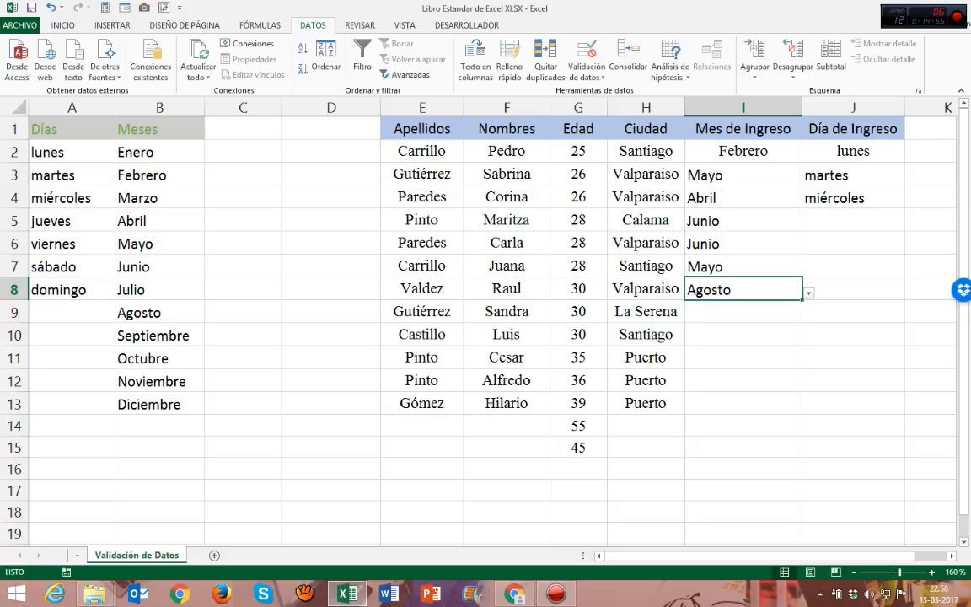
Step: Copy the Meses header from B1 into C1 to start a third list column
click(242, 129)
click(160, 129)
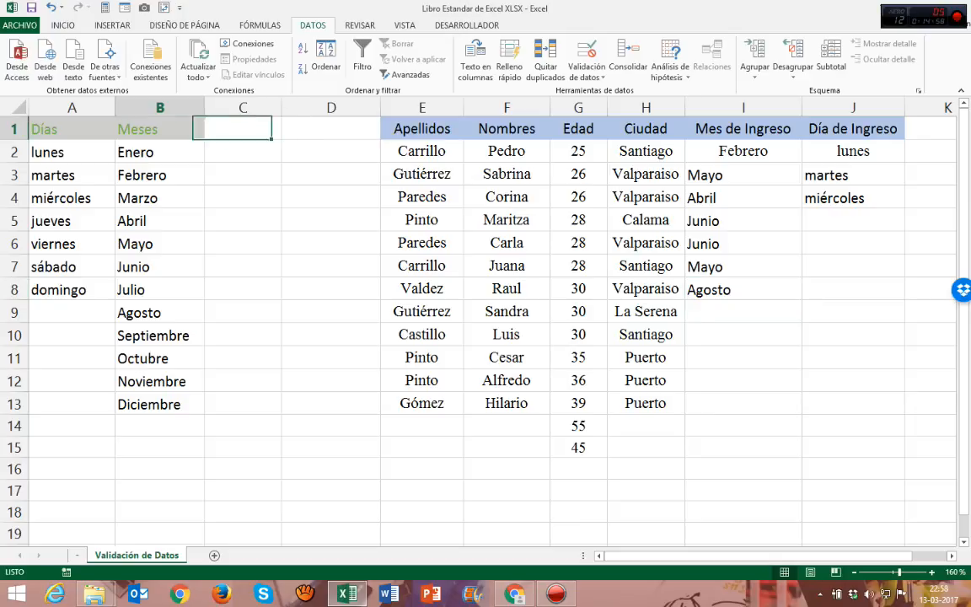
key(ctrl+c)
click(243, 129)
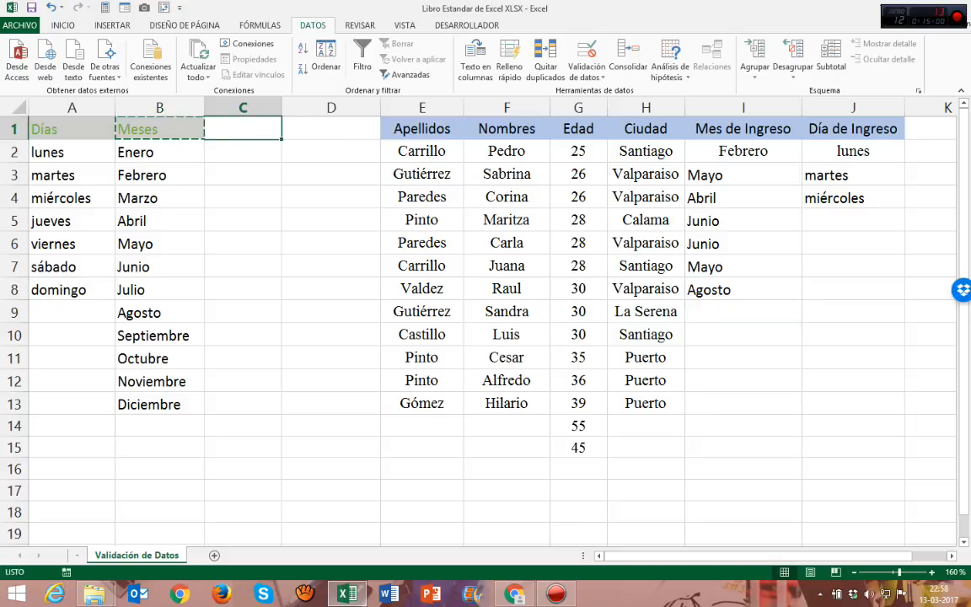
key(ctrl+v)
key(Return)
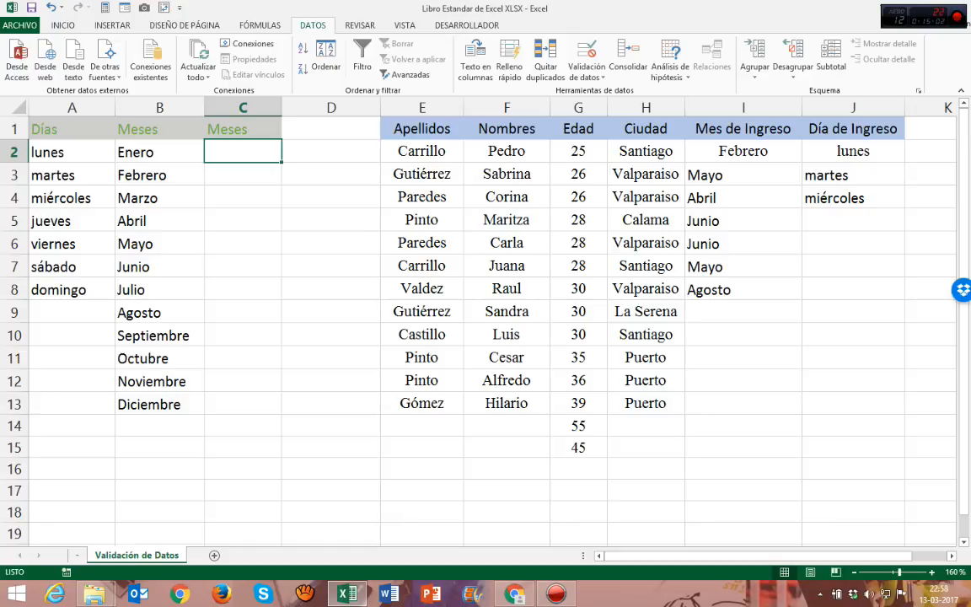
Step: Copy the city Santiago from H2 into C2 as the first entry of the new list
click(645, 152)
key(ctrl+c)
click(243, 151)
key(ctrl+v)
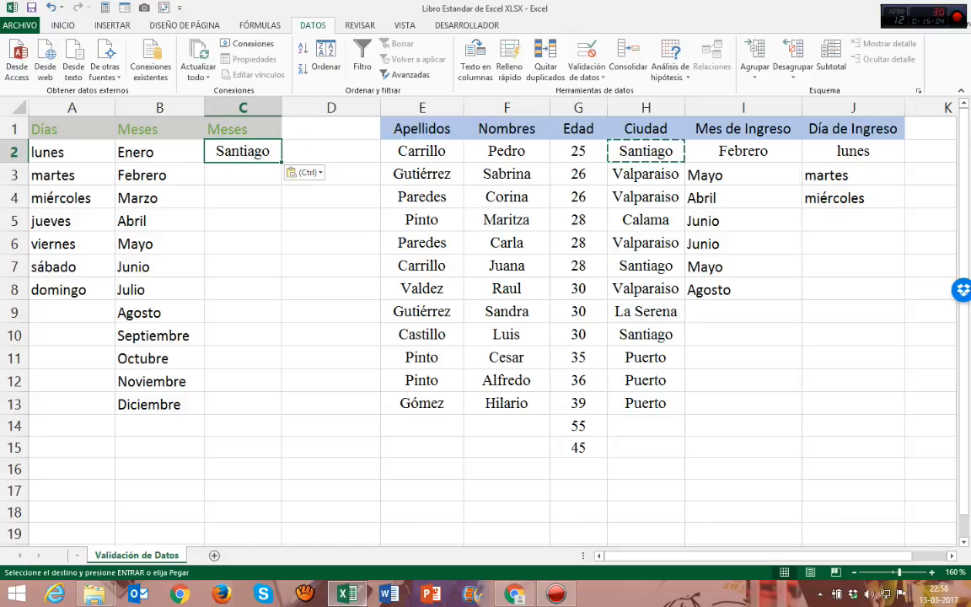
key(Escape)
Step: Copy Valparaiso from H3 into C3 and Calama from H5 into C4 to extend the city list
click(646, 175)
key(ctrl+c)
click(243, 175)
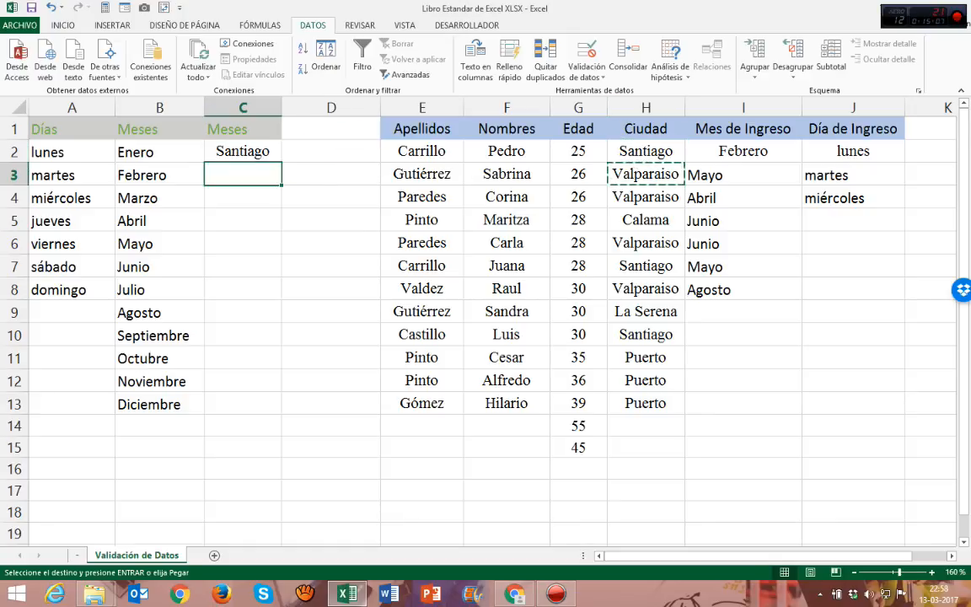
key(ctrl+v)
key(Escape)
click(646, 220)
key(ctrl+c)
click(243, 198)
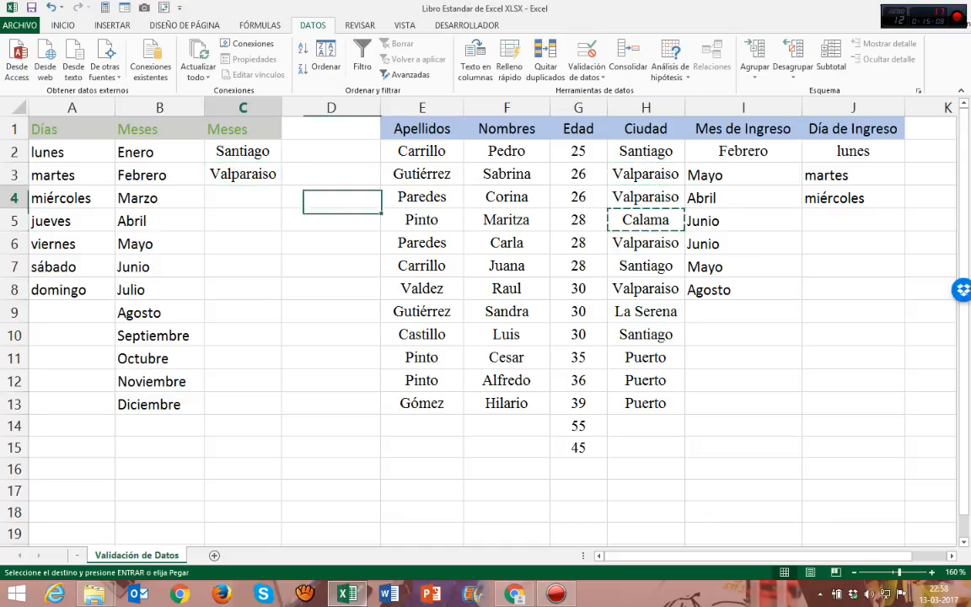
key(ctrl+v)
key(Escape)
Step: Copy La Serena from H9 into C5 and Puerto from H11 into C6 to complete the city list
click(646, 311)
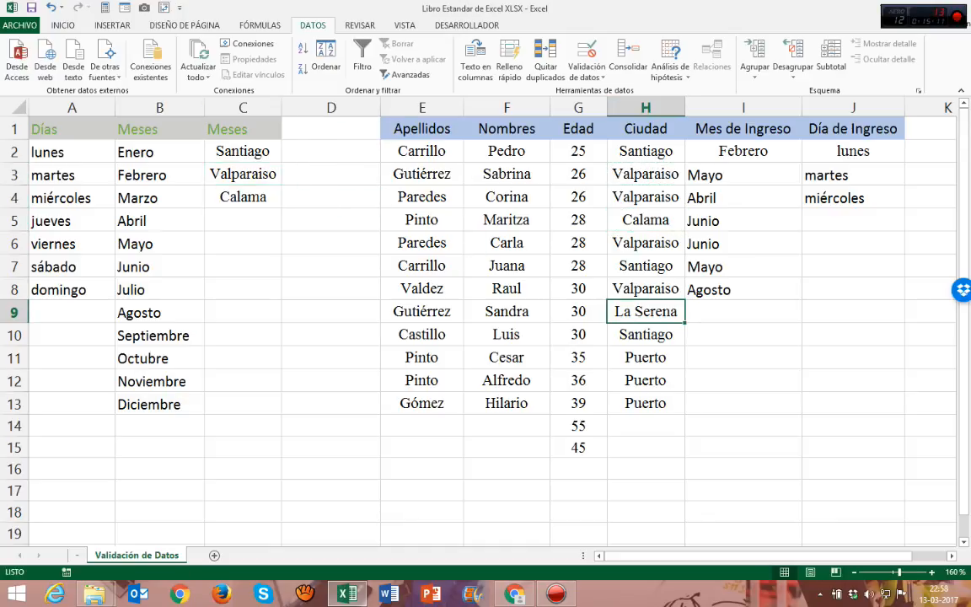
key(ctrl+c)
click(242, 220)
key(ctrl+v)
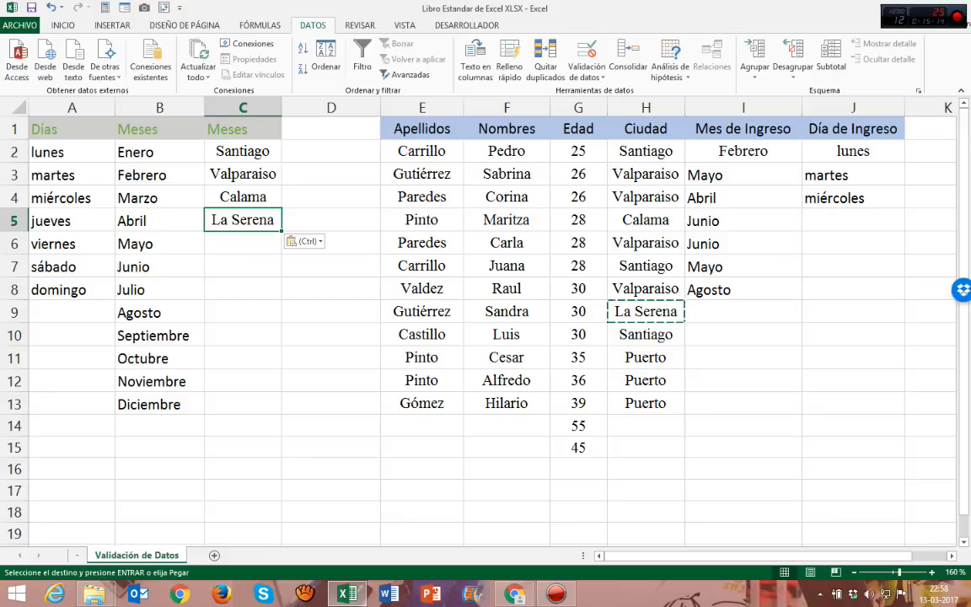
key(Escape)
click(646, 358)
key(ctrl+c)
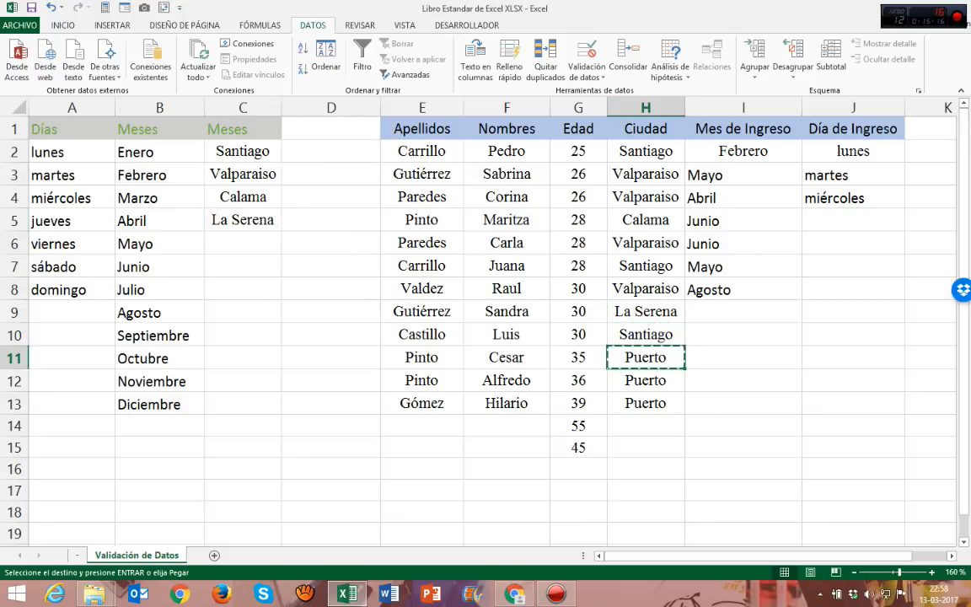
click(243, 243)
key(ctrl+v)
key(Escape)
click(243, 290)
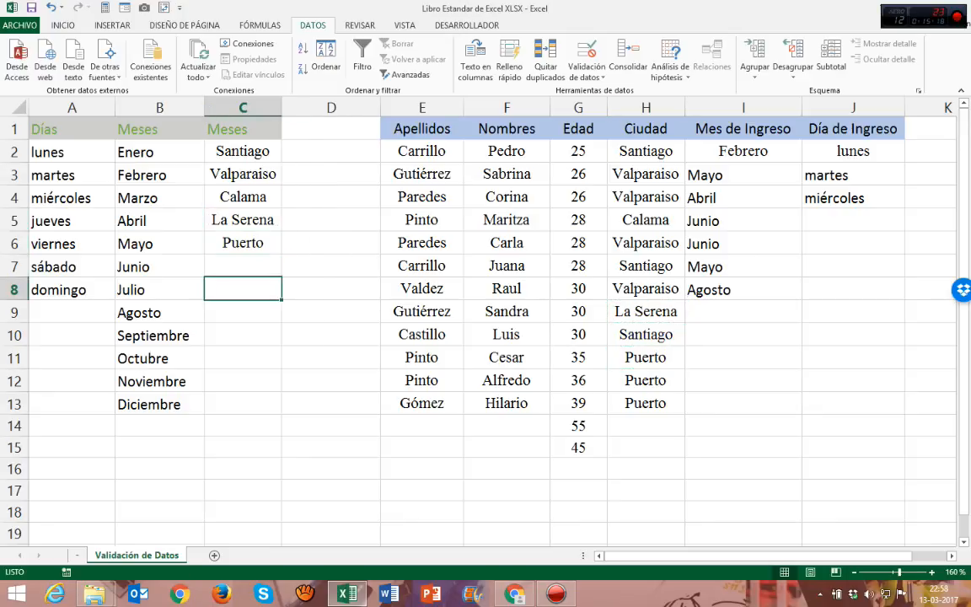
Step: Start a new defined name for the cities in column C, with Cuidades as both its name and comment
drag(243, 151, 242, 243)
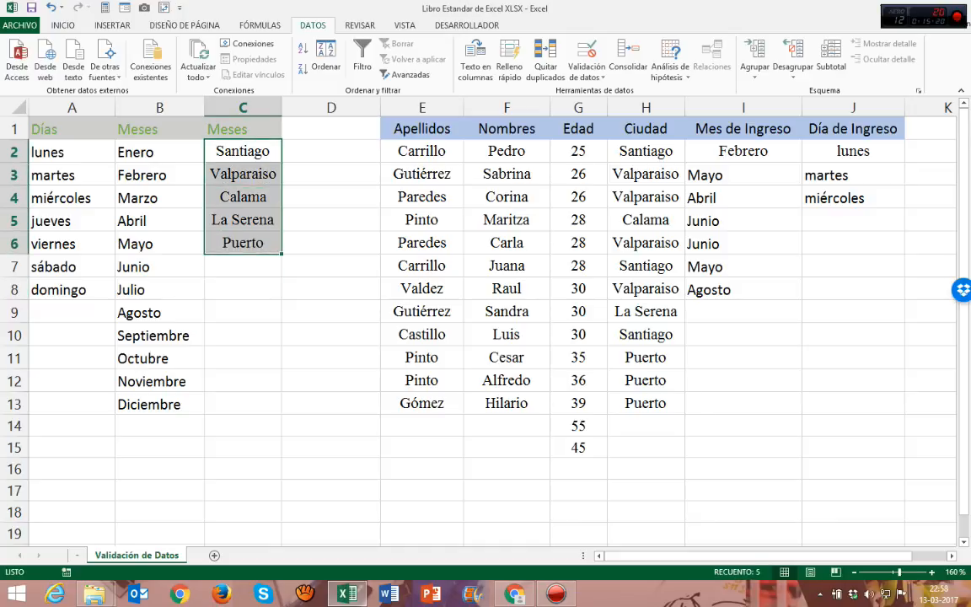
click(260, 25)
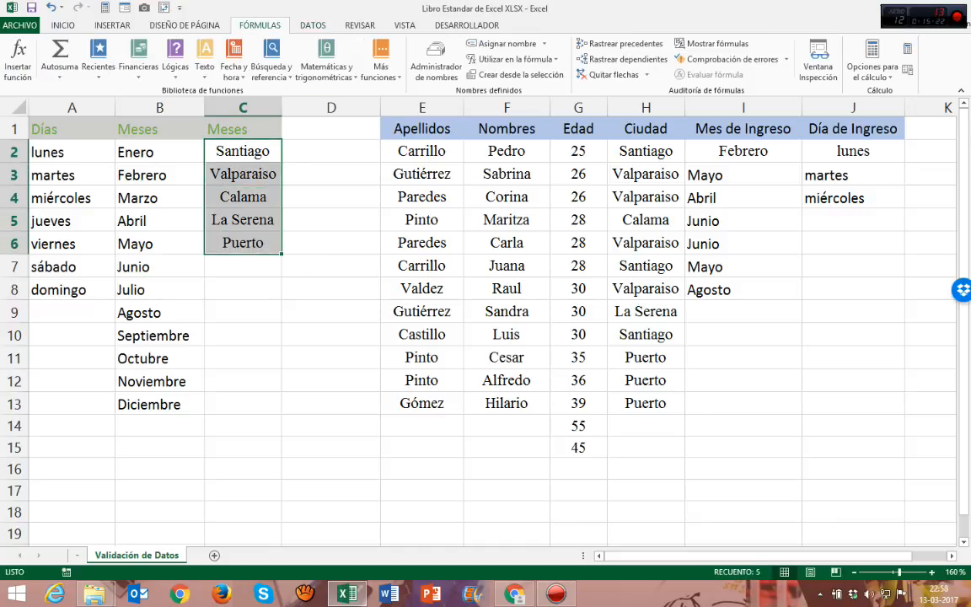
click(436, 59)
drag(418, 121, 637, 145)
click(426, 165)
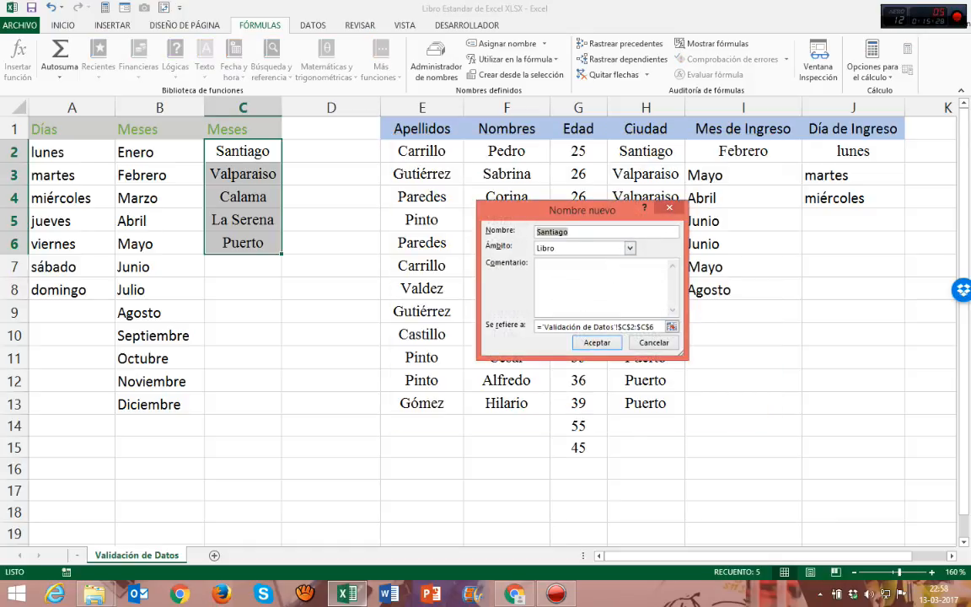
text(Cuid)
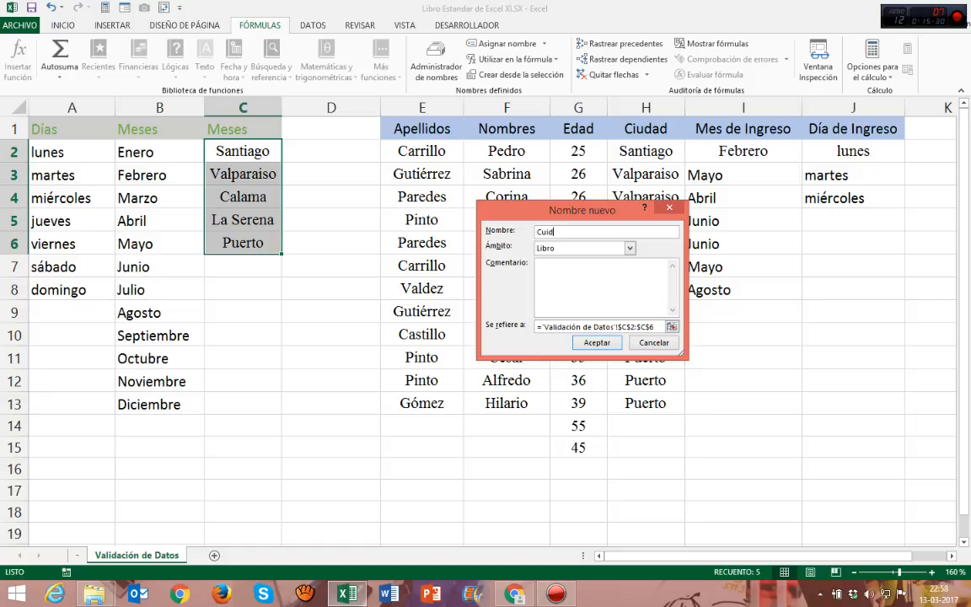
text(ades)
text(C)
text(uidades)
key(Tab)
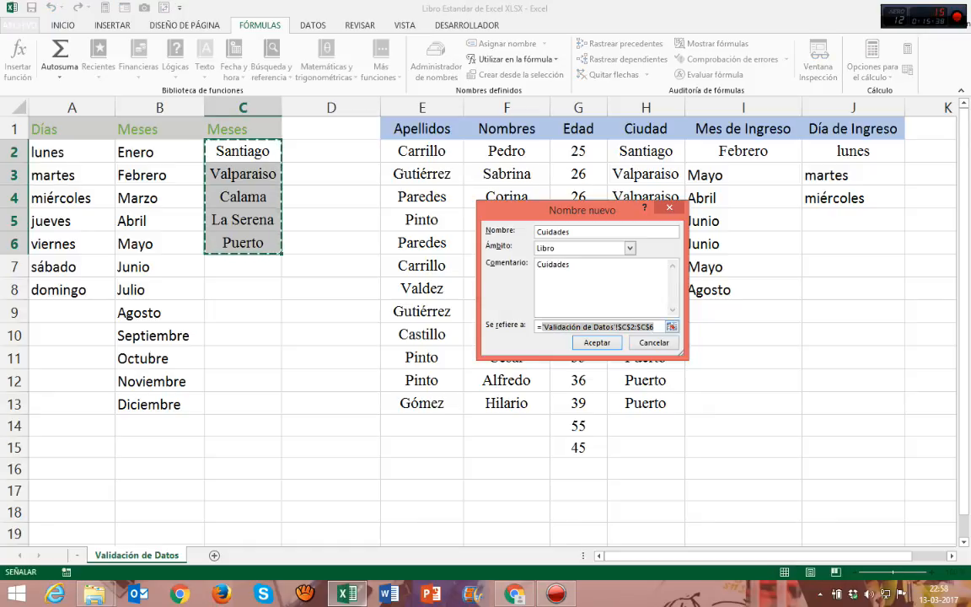
Step: Set the new name's reference to C2:C13 on the Validación de Datos sheet and save it
key(BackSpace)
click(672, 327)
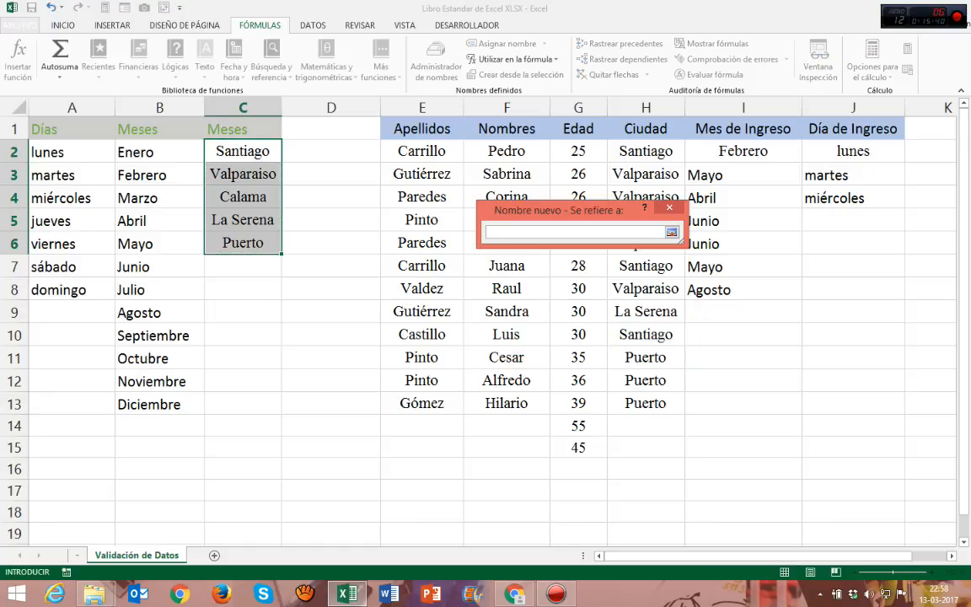
drag(244, 151, 247, 406)
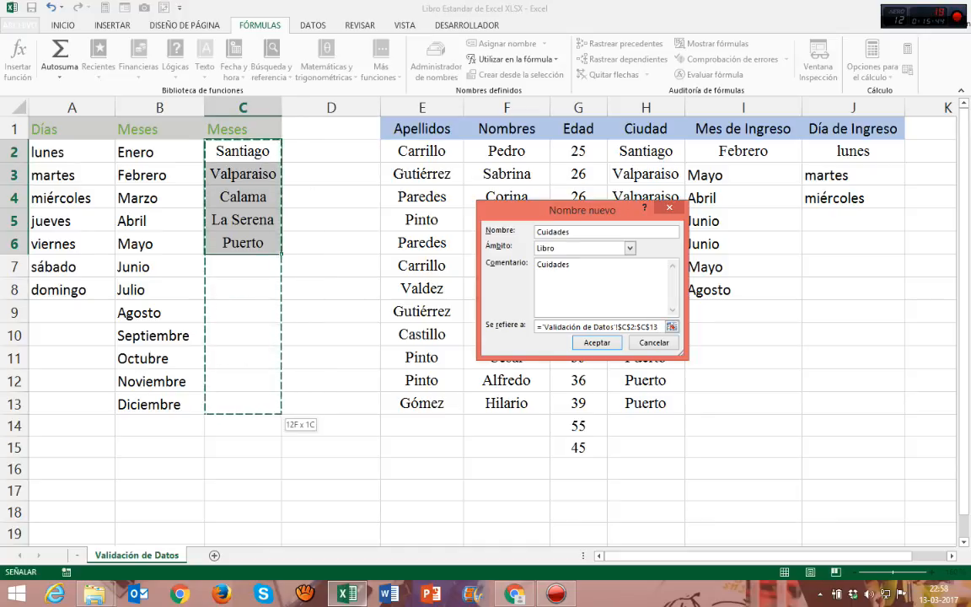
click(597, 342)
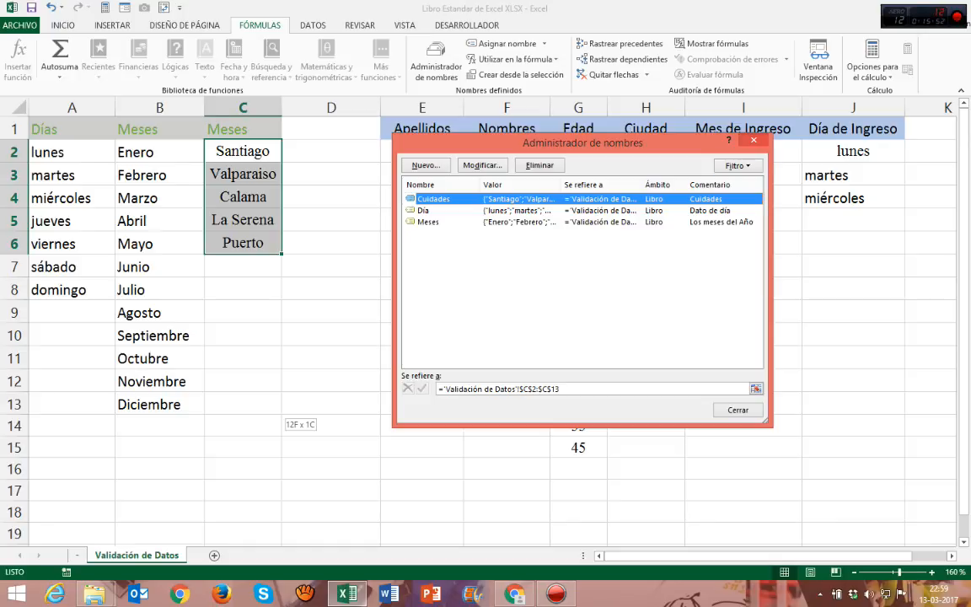
key(Escape)
Step: Restrict the Ciudad cells H2:H16 to a Lista validation with the origin =cuidades
click(853, 267)
drag(646, 152, 645, 468)
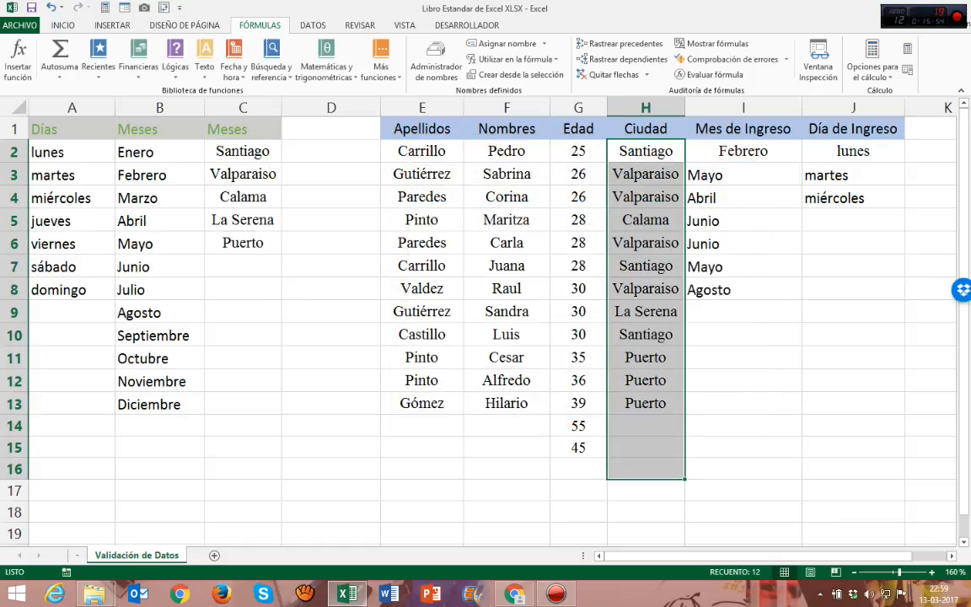
click(313, 25)
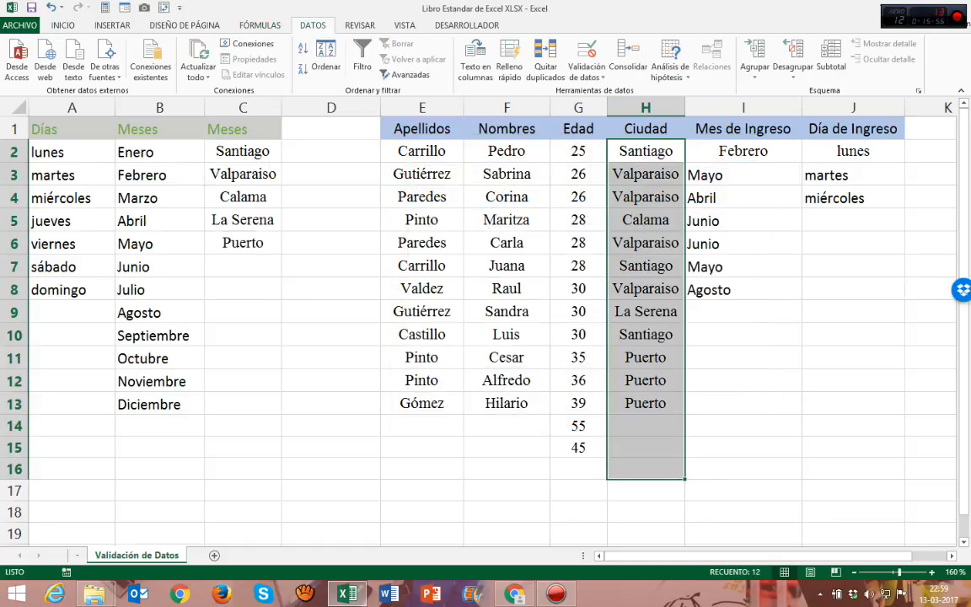
click(586, 72)
click(626, 91)
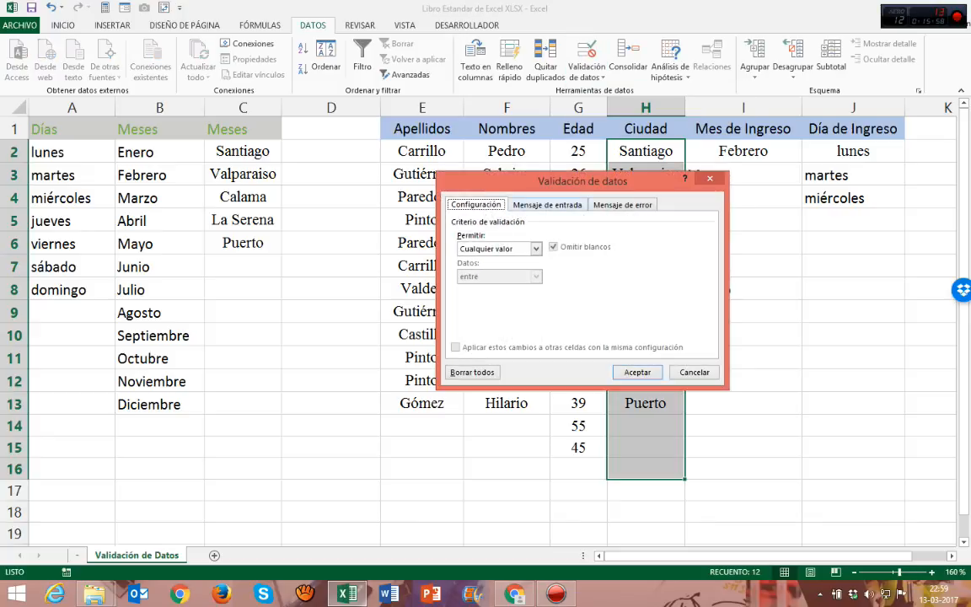
drag(560, 181, 258, 113)
click(236, 179)
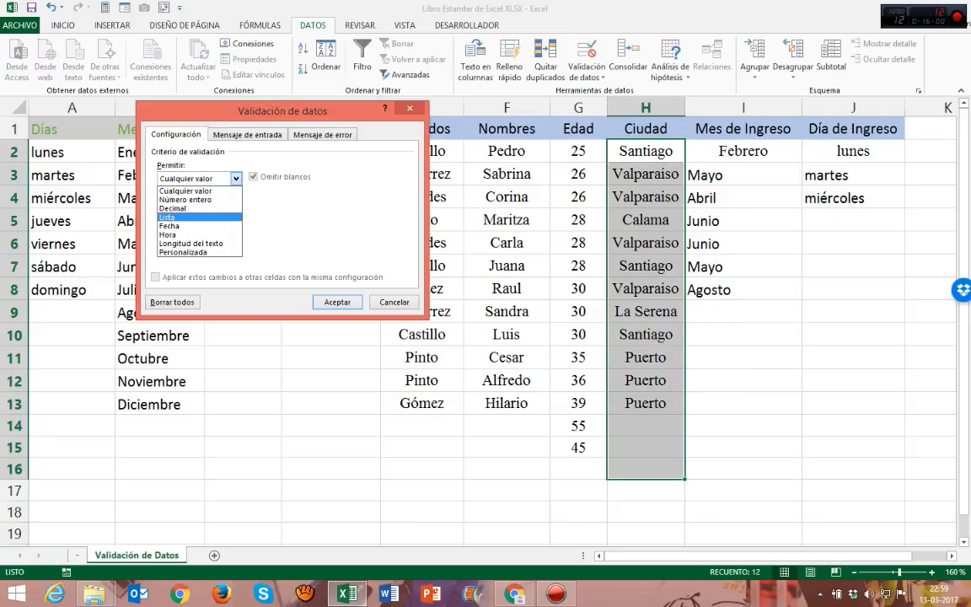
click(168, 217)
click(244, 234)
text(=)
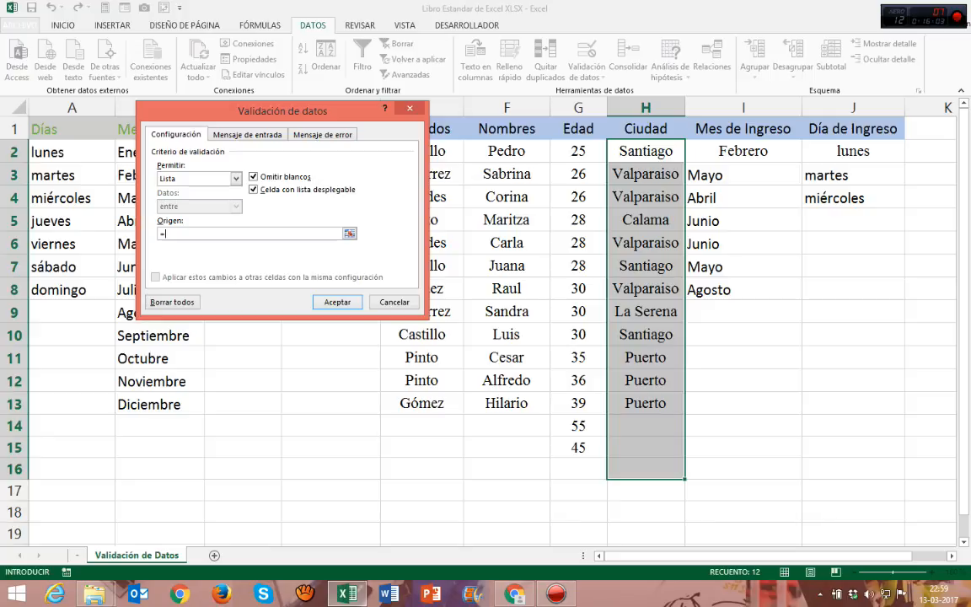
text(cuidades)
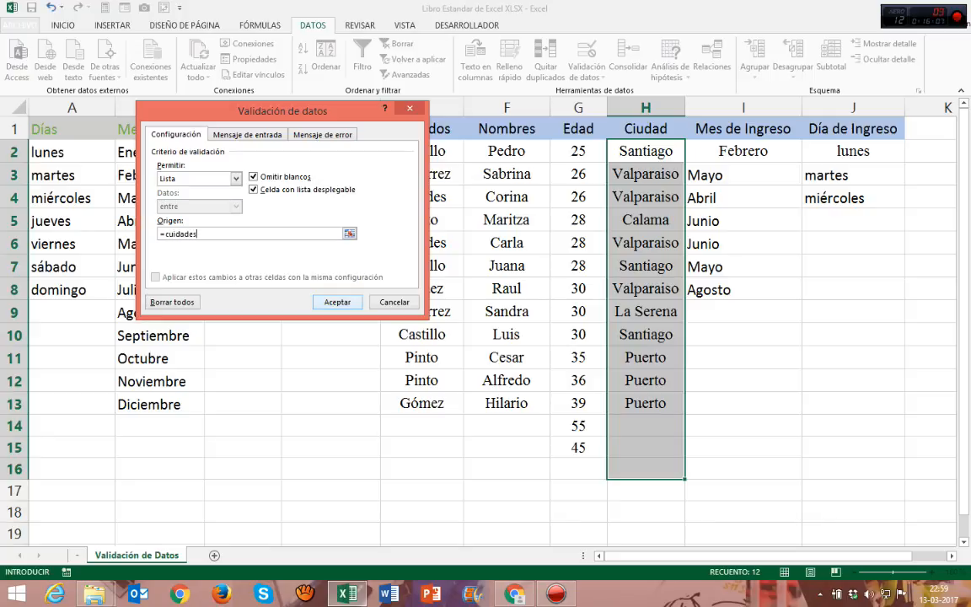
click(337, 301)
Step: Choose Santiago in H14 from the city validation list
click(646, 426)
click(691, 429)
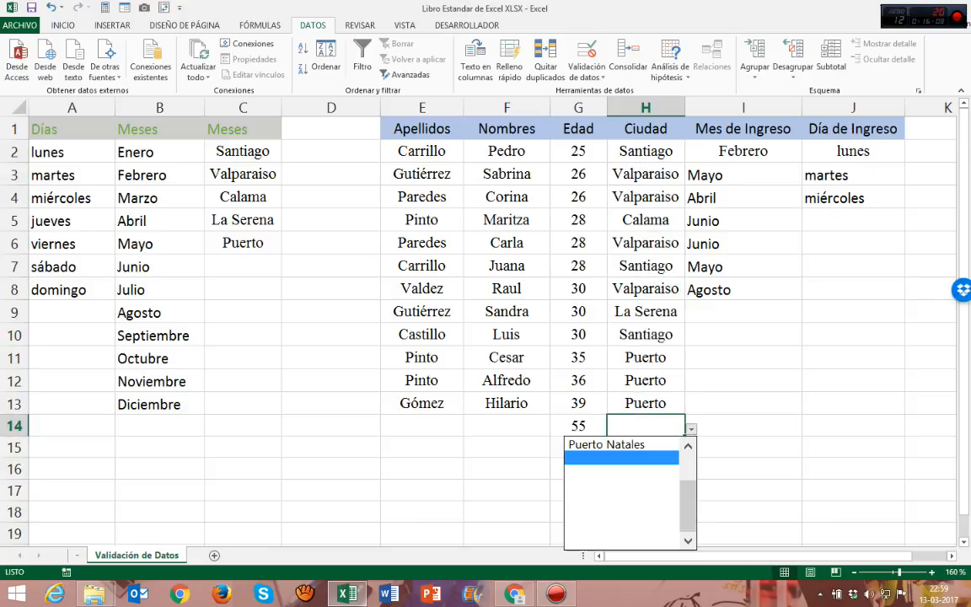
drag(688, 508, 687, 479)
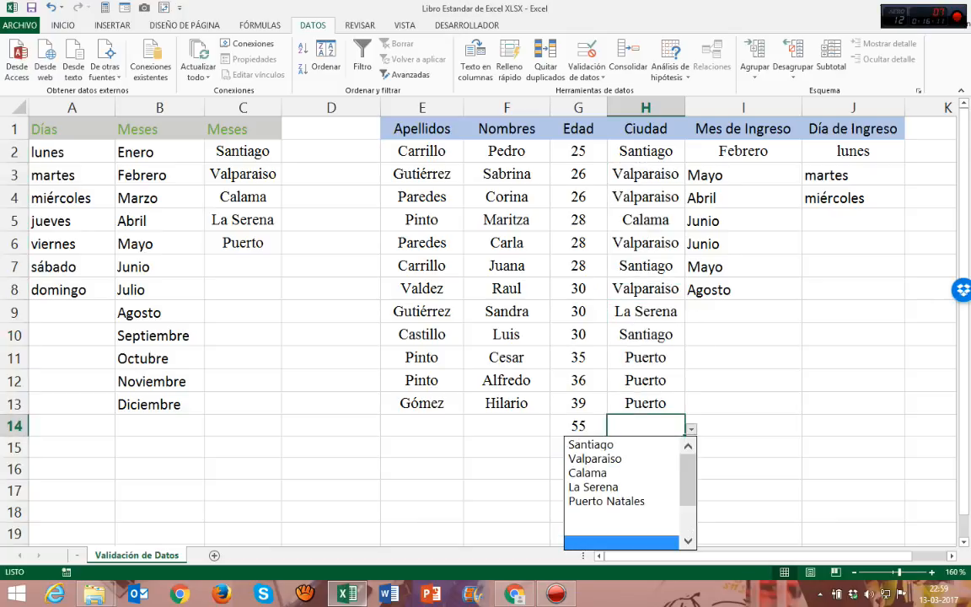
click(591, 444)
click(646, 447)
click(646, 426)
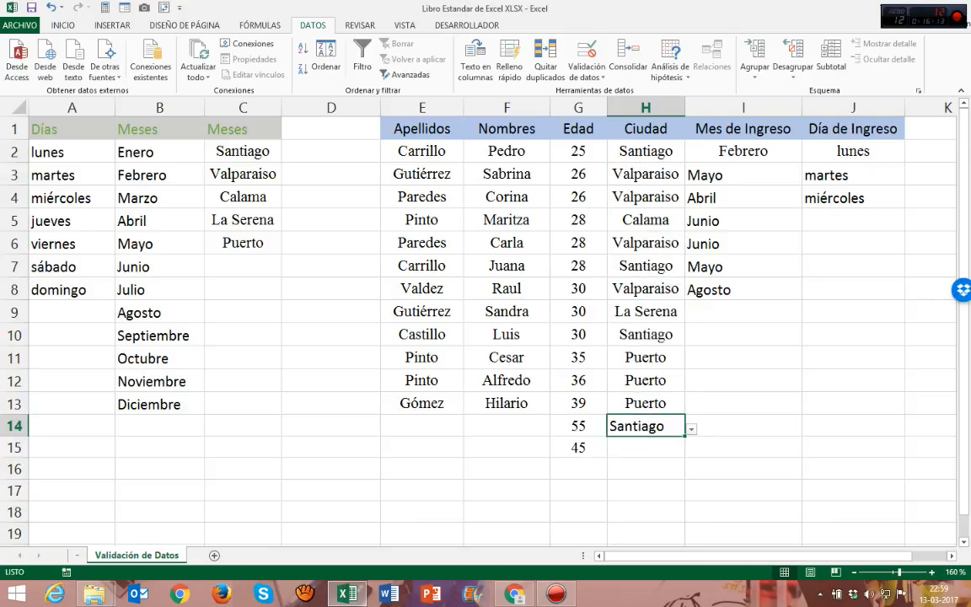
click(331, 289)
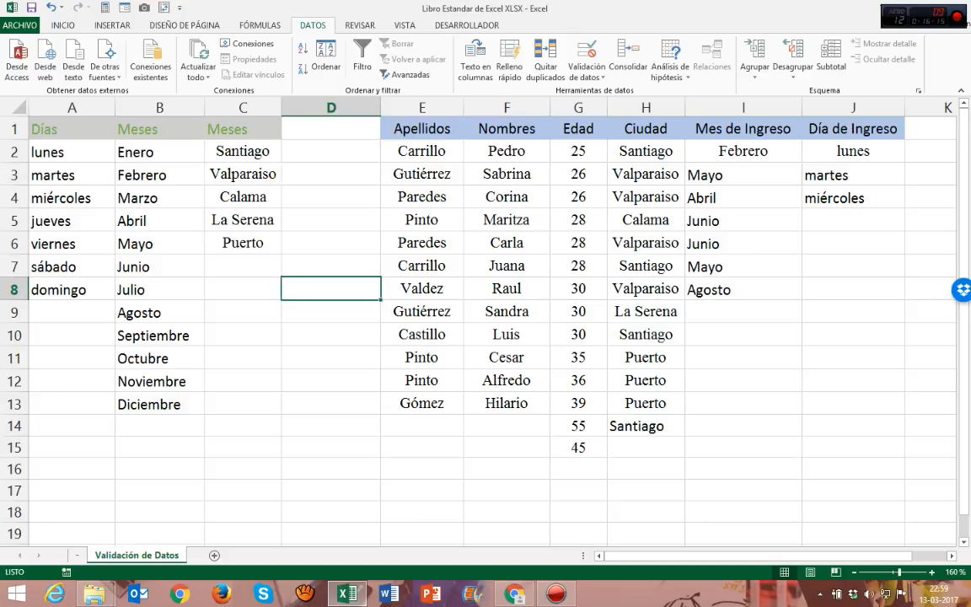
click(259, 24)
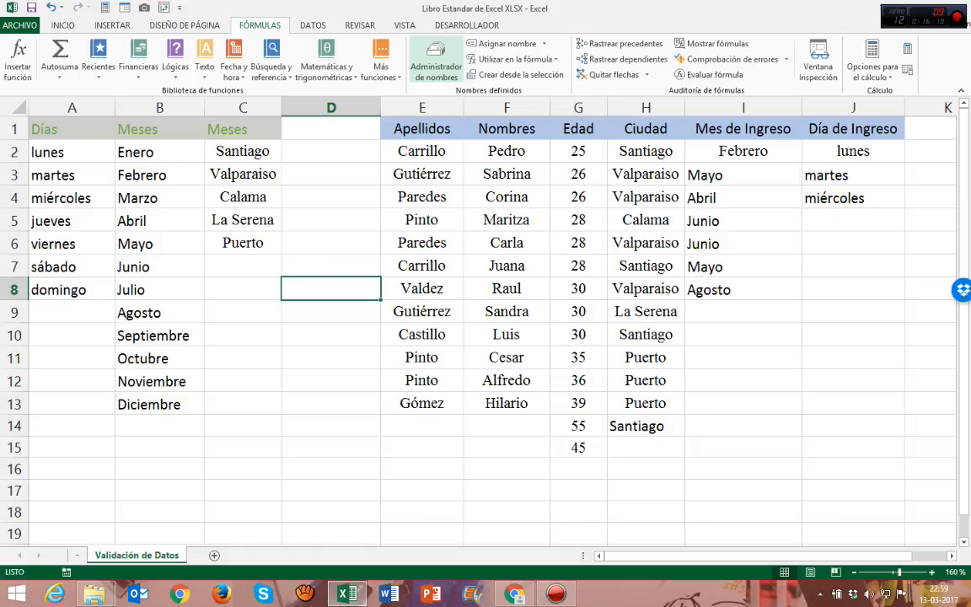
click(313, 24)
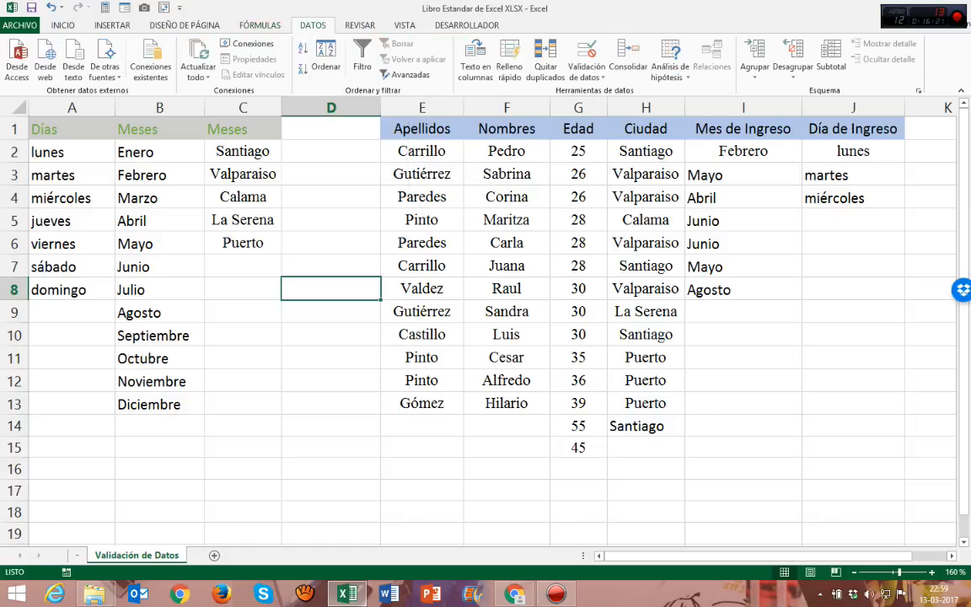